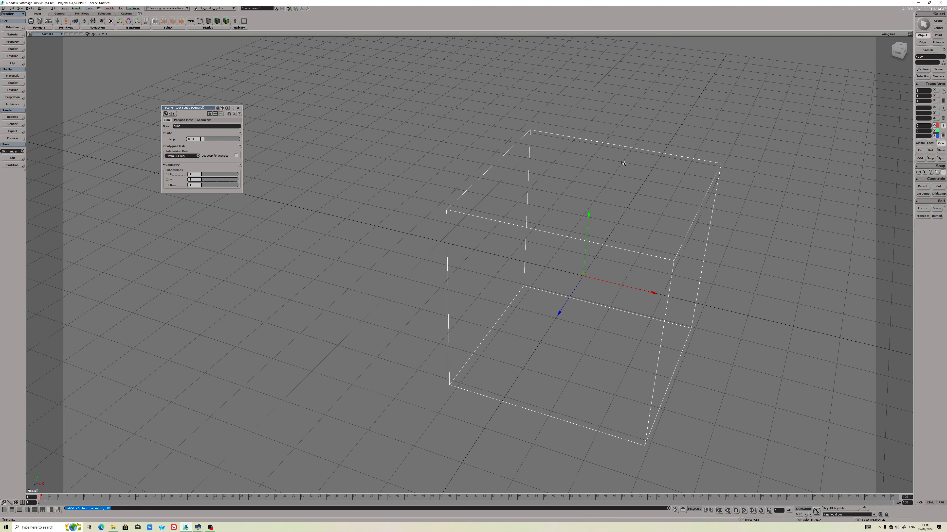
Frame the cube and switch the camera viewport from wireframe to the OpenGL realtime shader display.
key(f)
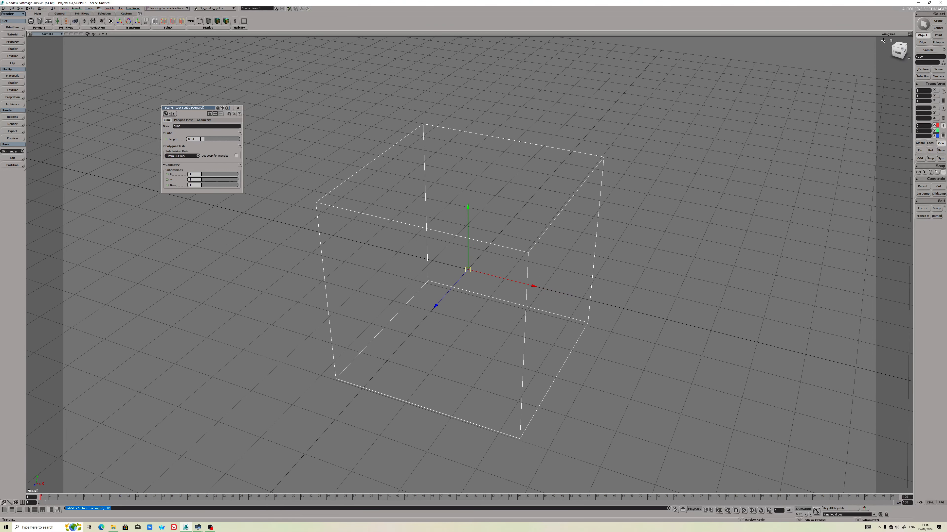
click(888, 34)
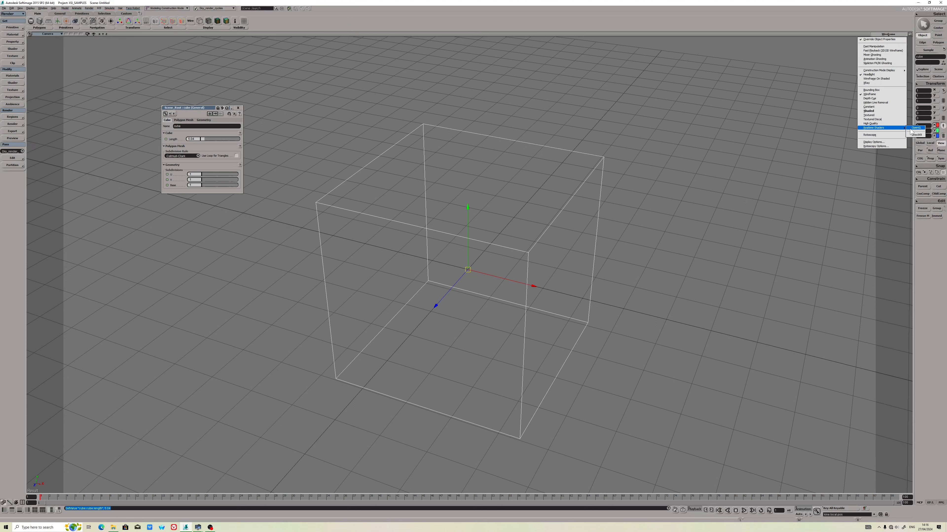
click(916, 127)
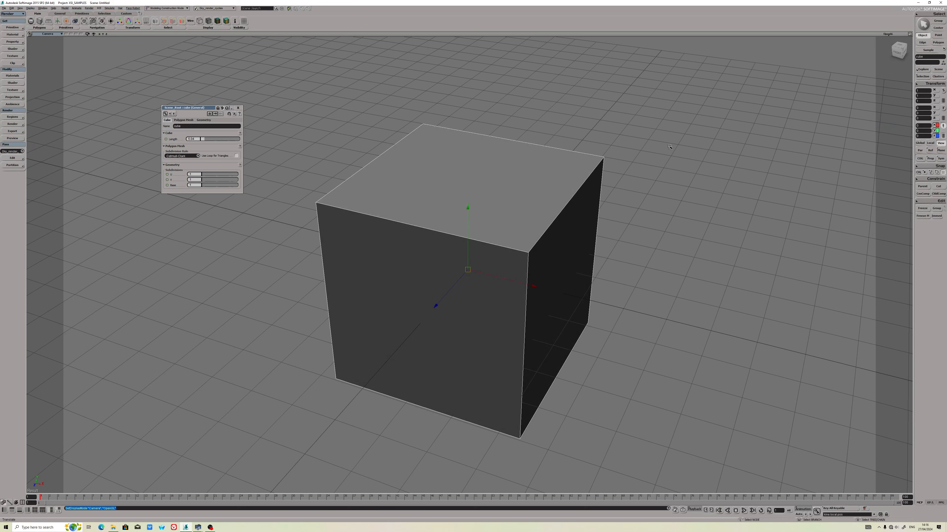
Bevel the cube's top polygon and increase the bevel distance to produce a wide sloped border around it.
key(m)
right_click(480, 195)
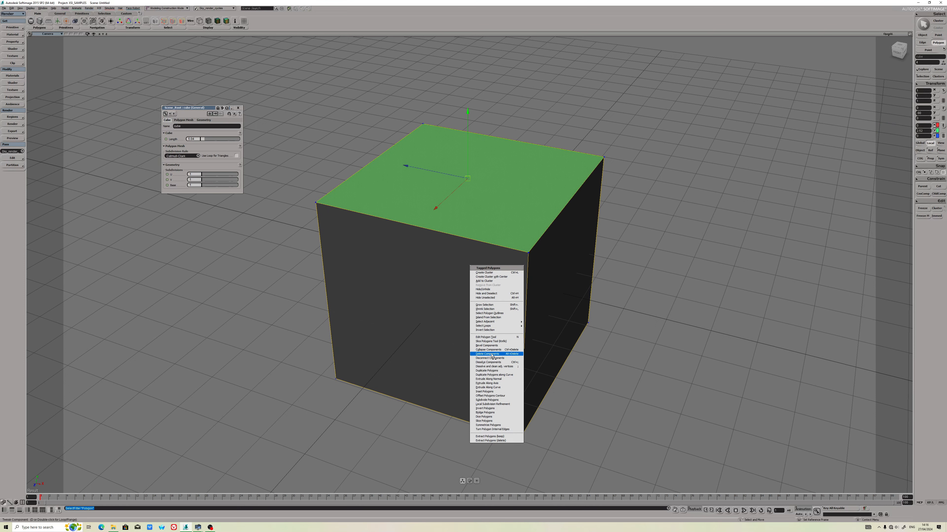
click(493, 346)
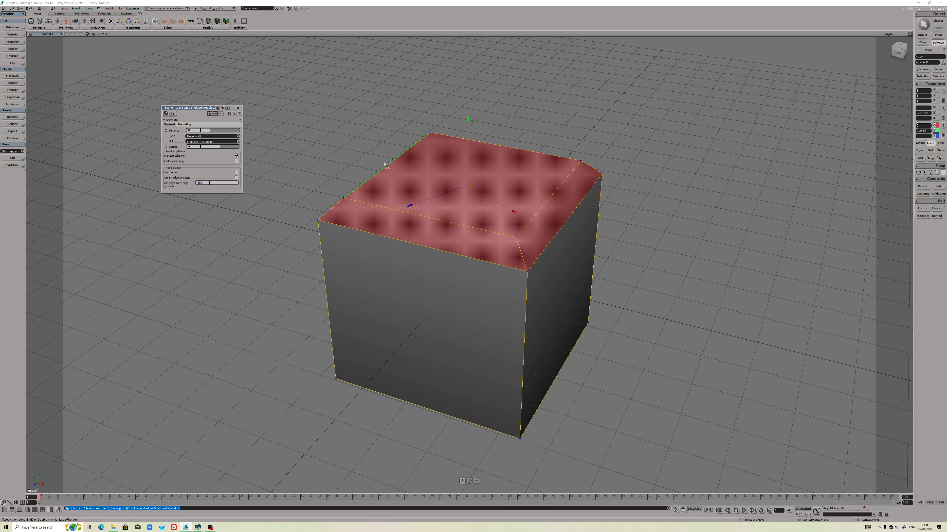
drag(212, 130, 221, 130)
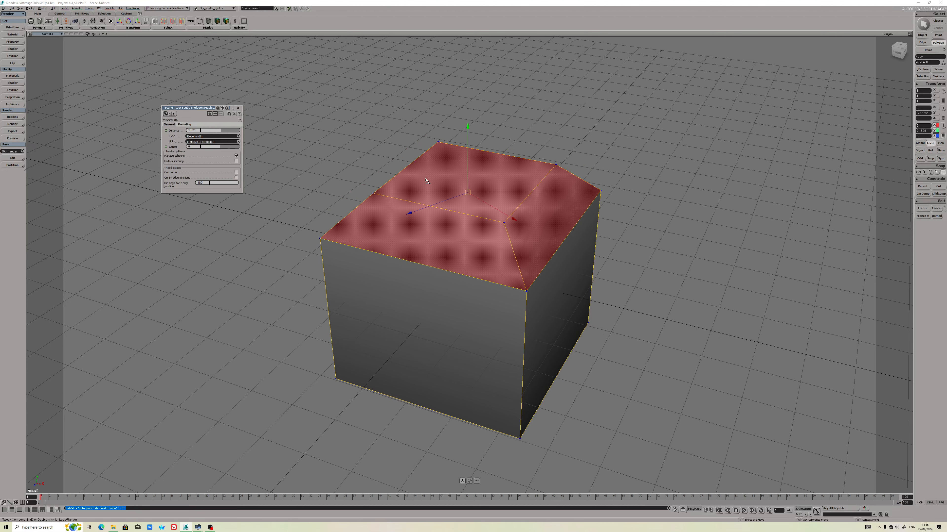
Select the inner top polygon and lower it until it lies level with the outer rim of the bevel.
click(464, 154)
drag(463, 154, 486, 181)
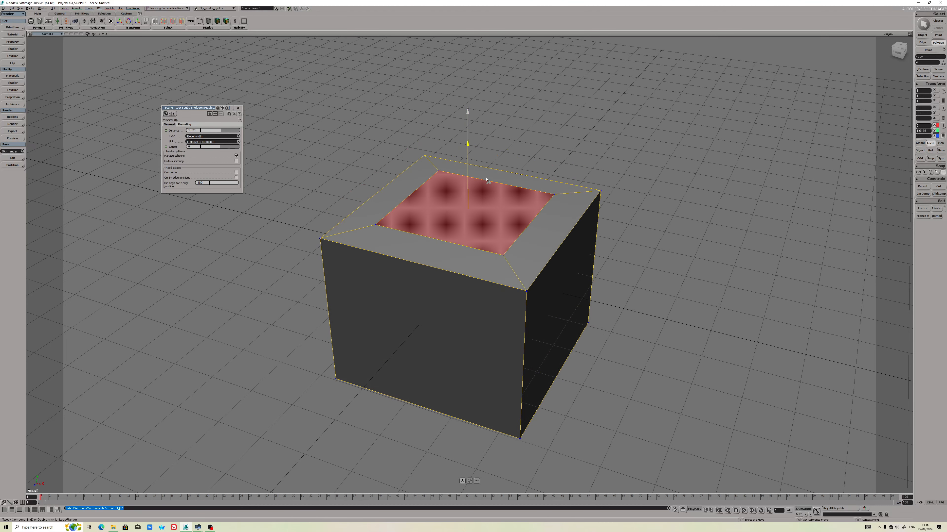
key(f)
right_drag(340, 243, 366, 246)
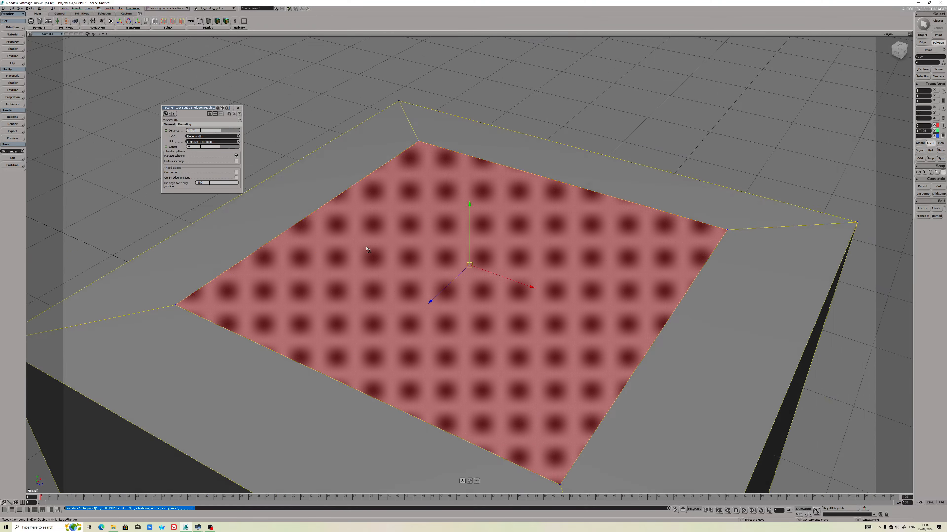
scroll(367, 246, down, 4)
Extrude the inner top polygon along its normal, increasing the length to form a tall block on the base.
right_click(413, 260)
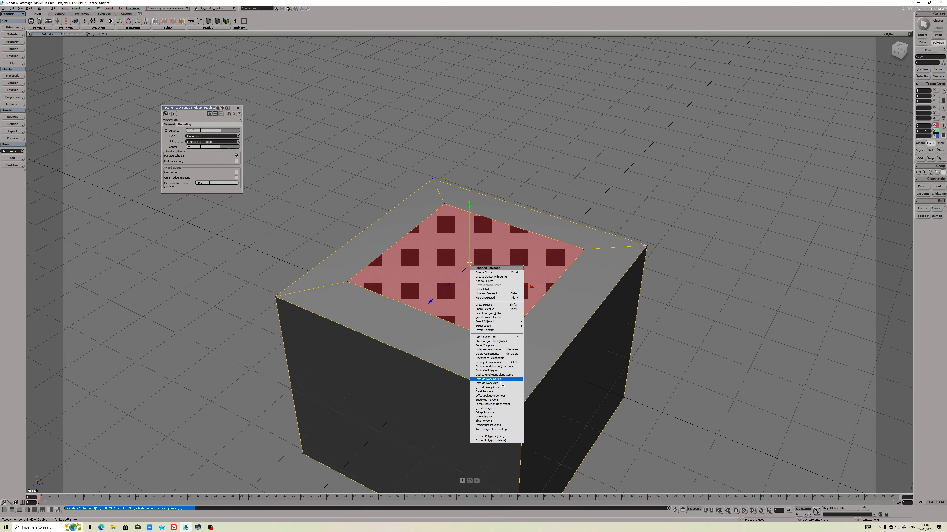
click(491, 379)
drag(223, 126, 229, 128)
scroll(436, 181, down, 3)
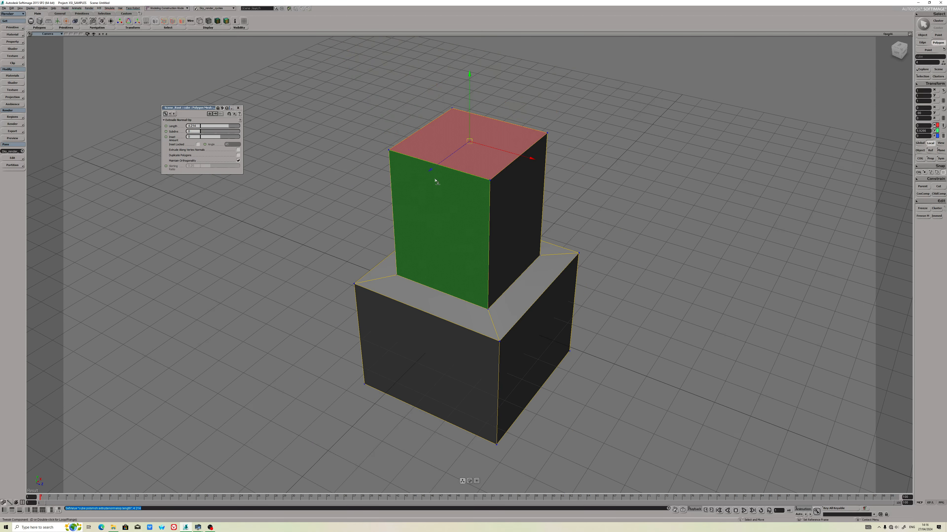
Extrude the block's top polygon along the axis and raise it to add a second section to the tower.
right_click(481, 165)
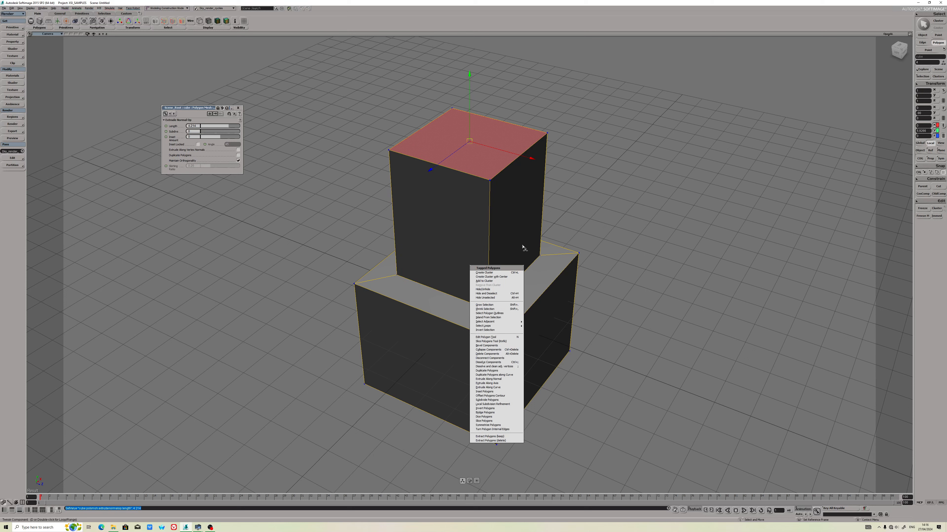
click(496, 384)
drag(470, 98, 469, 49)
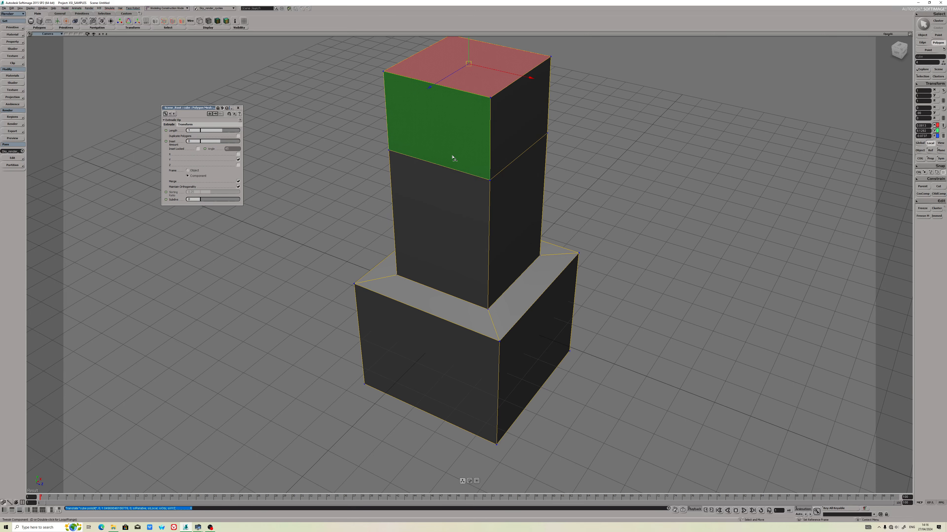
drag(452, 156, 439, 171)
right_drag(439, 171, 555, 134)
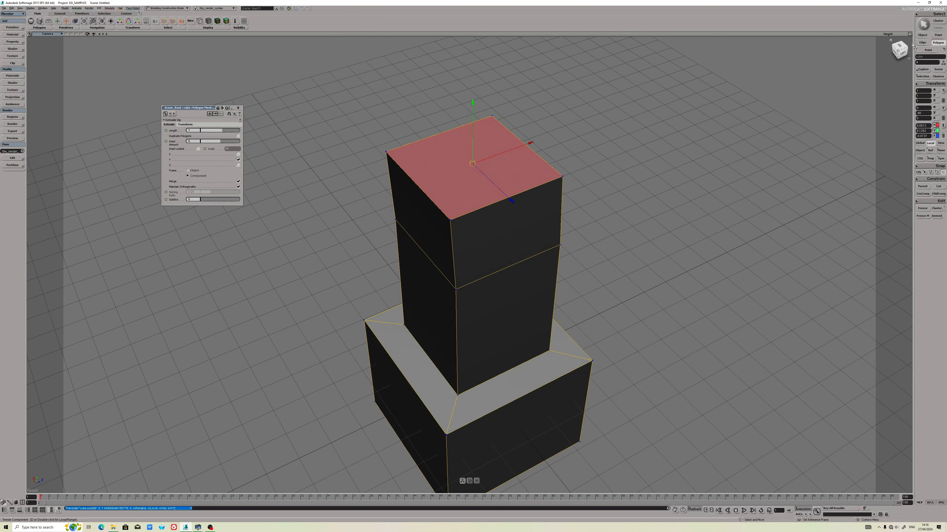
Return to object selection and freeze the tower's operator history.
click(922, 35)
drag(520, 220, 510, 203)
key(v)
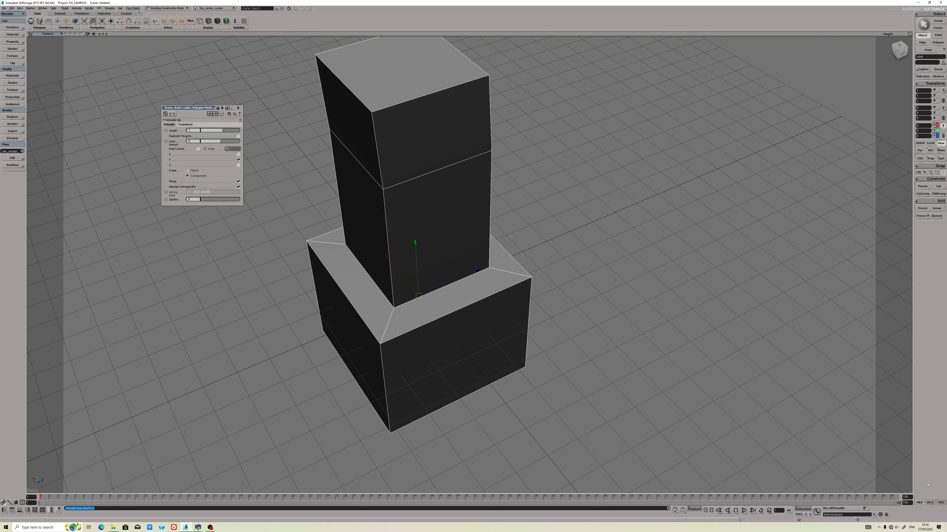
click(923, 209)
scroll(376, 211, down, 2)
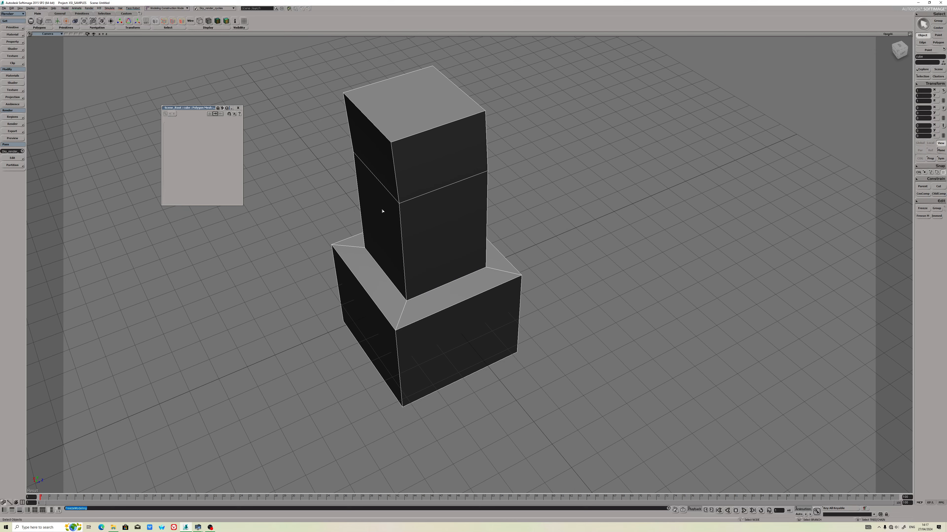
key(v)
Save the scene under the file name deafault_project in the sample project's Scenes folder.
click(4, 8)
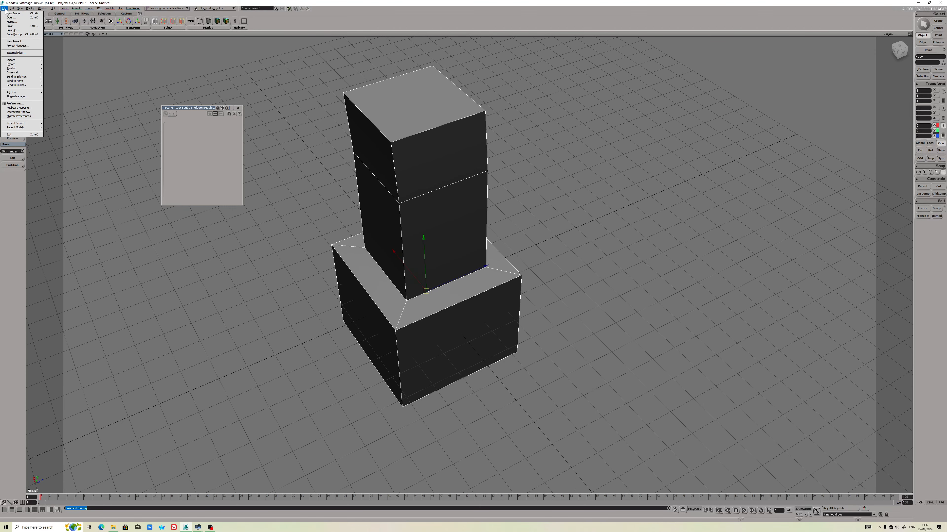
click(14, 30)
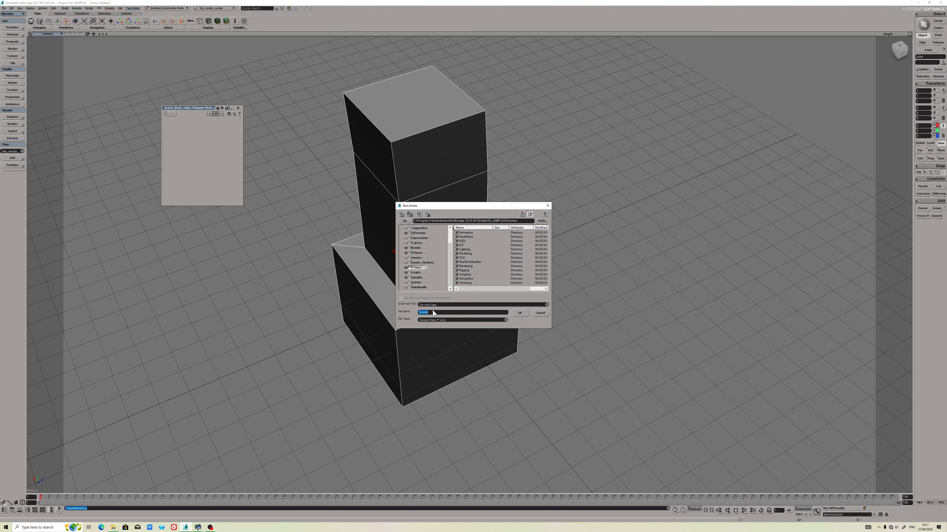
text(deafault_project)
click(463, 303)
click(435, 308)
click(520, 313)
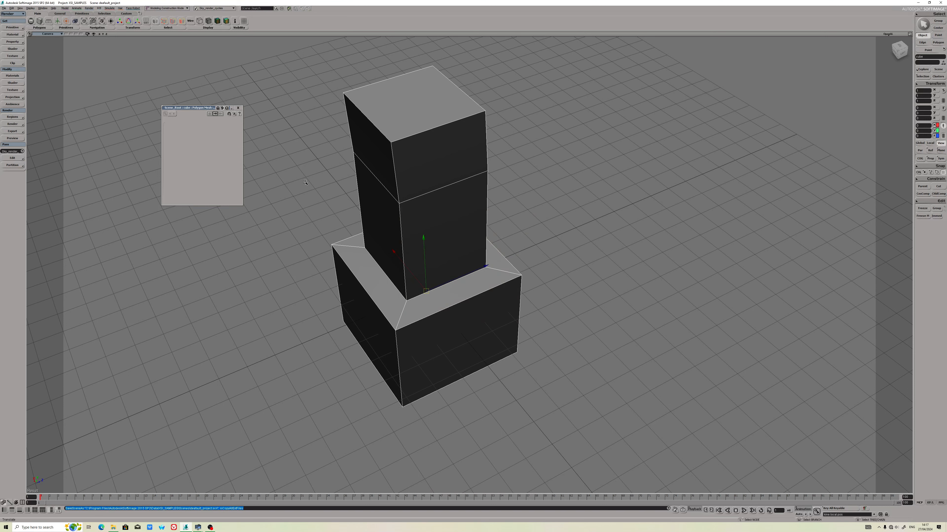
Try to save the scene deafault_project into the softimage 2023 projects folder on the D: drive.
click(2, 9)
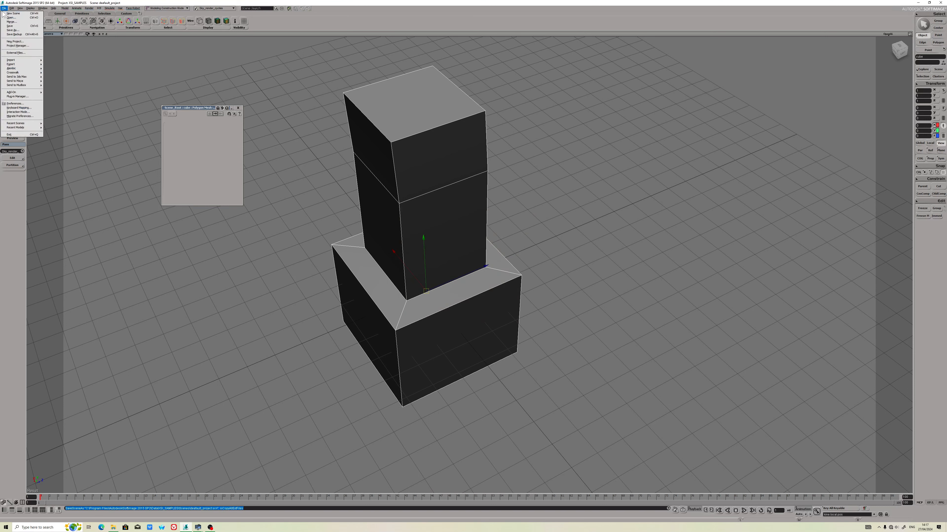
click(29, 34)
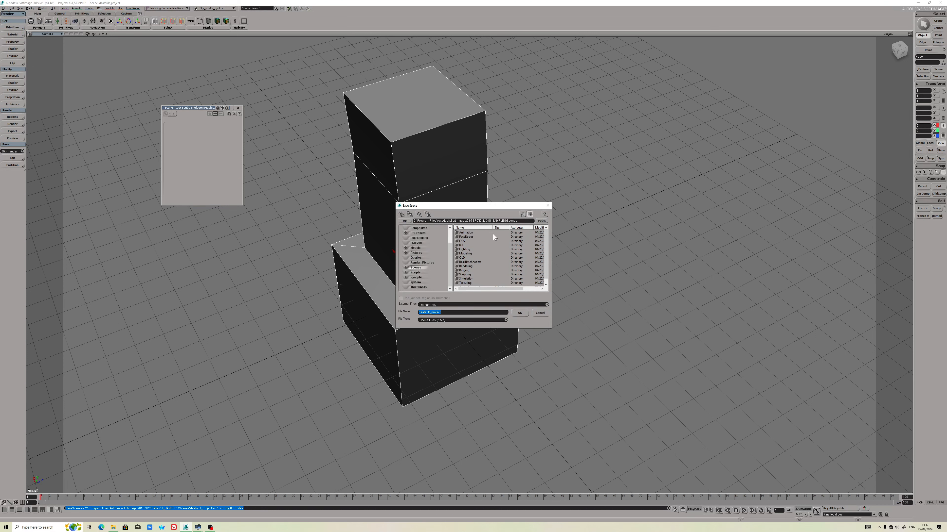
click(430, 221)
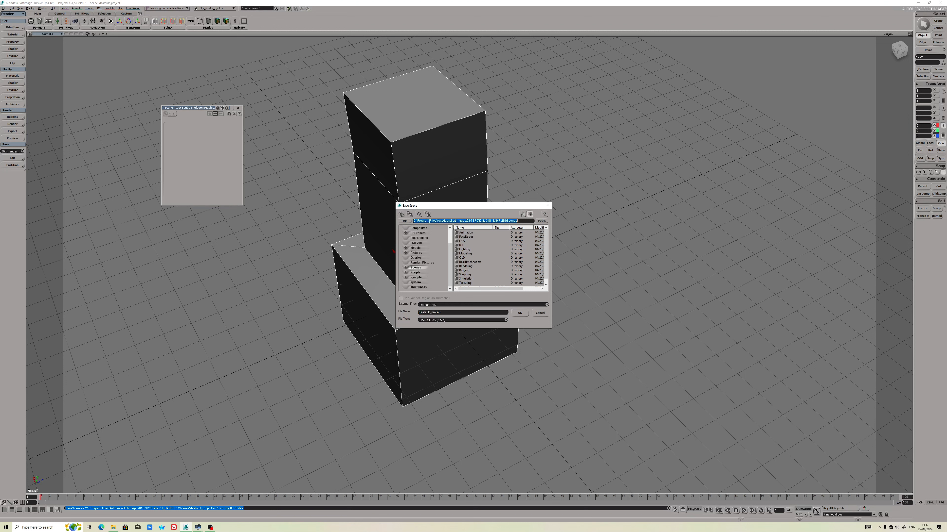
text(D:\)
key(Return)
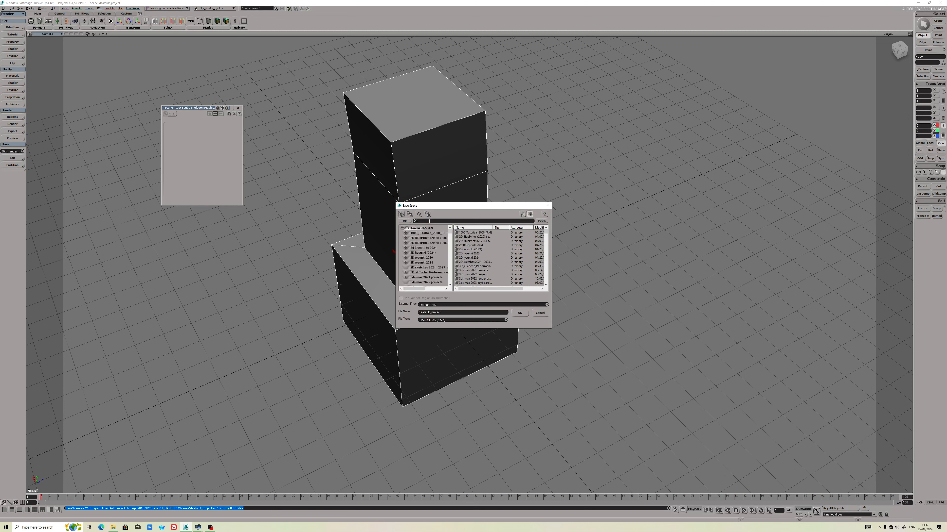
drag(450, 237, 448, 271)
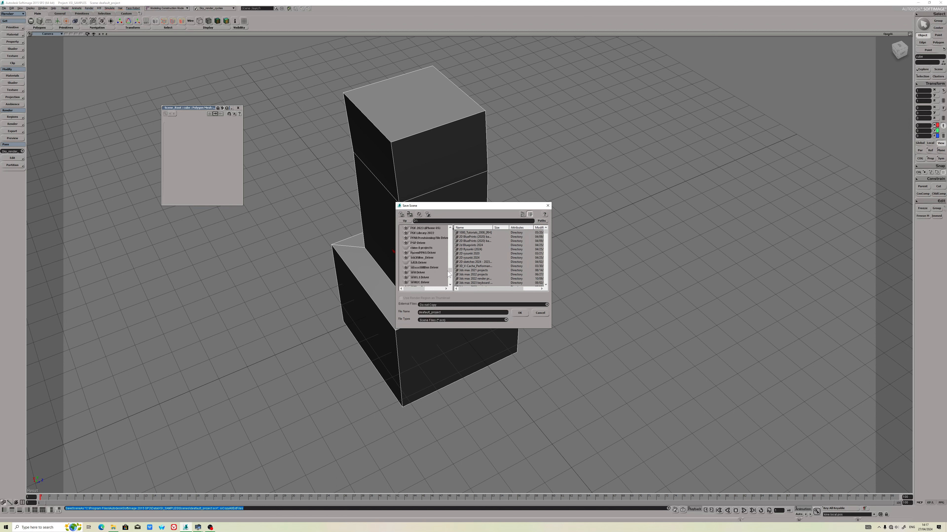
scroll(419, 272, down, 2)
click(434, 273)
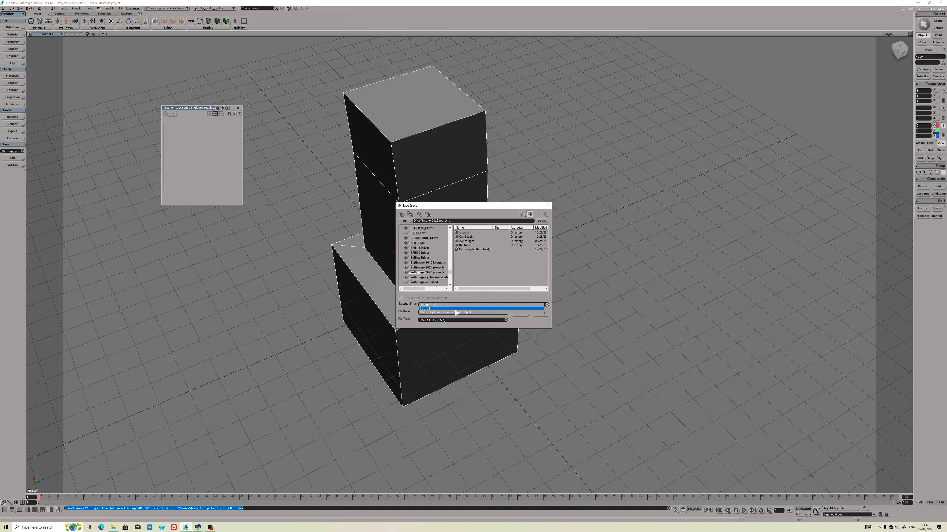
click(519, 313)
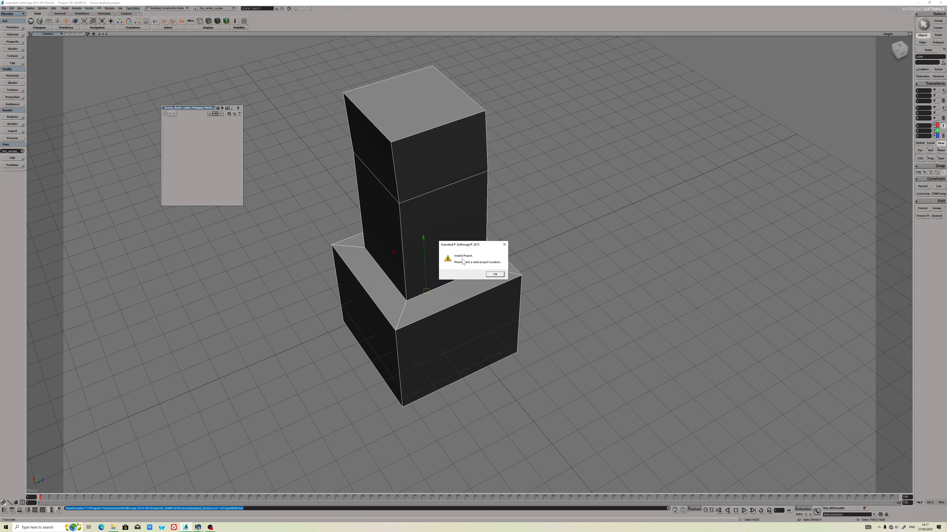
click(492, 274)
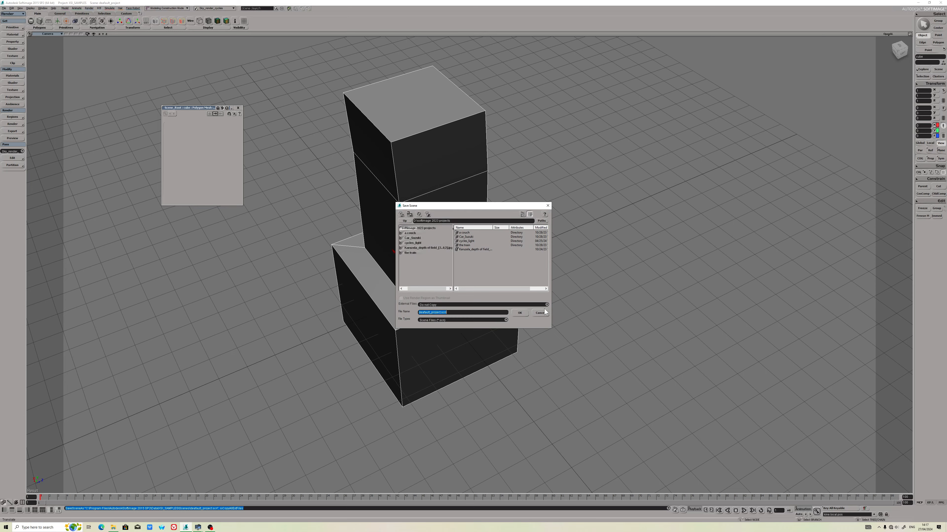
click(541, 313)
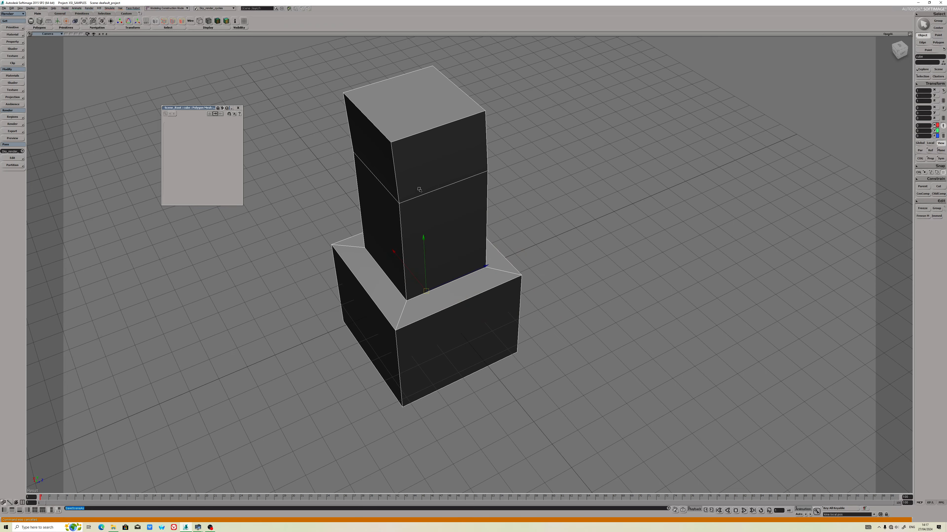
right_drag(420, 189, 398, 176)
drag(398, 176, 412, 338)
middle_drag(412, 338, 444, 330)
drag(443, 330, 442, 205)
Start a new project and browse for its location in the softimage 2023 projects folder on the D: drive.
click(4, 8)
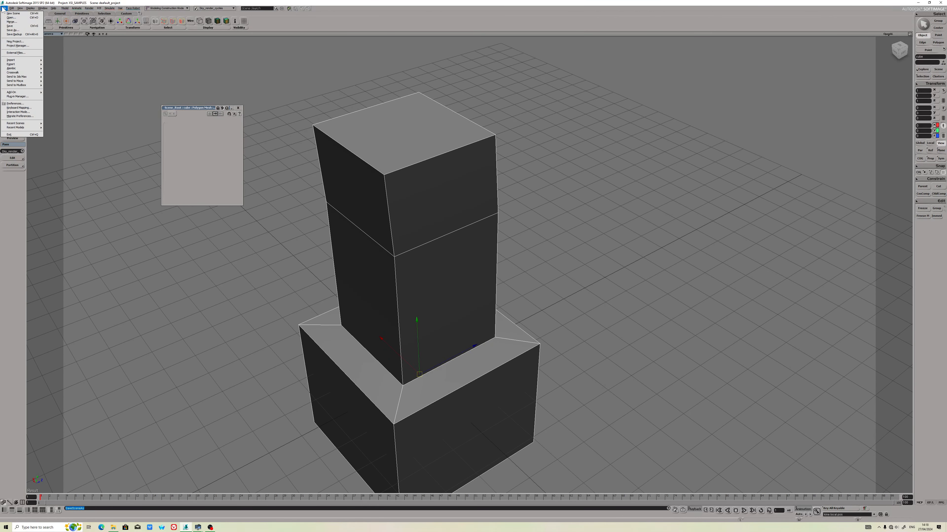
mouse_move(20, 68)
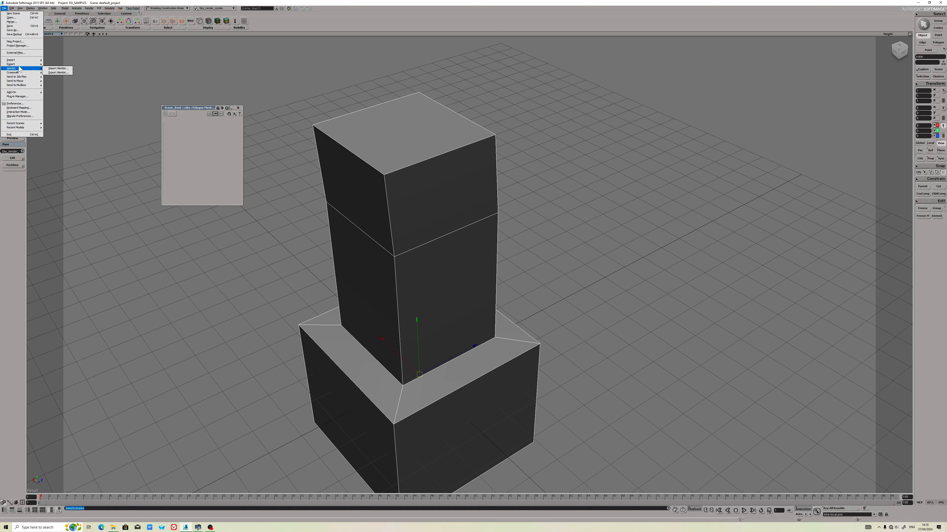
click(22, 41)
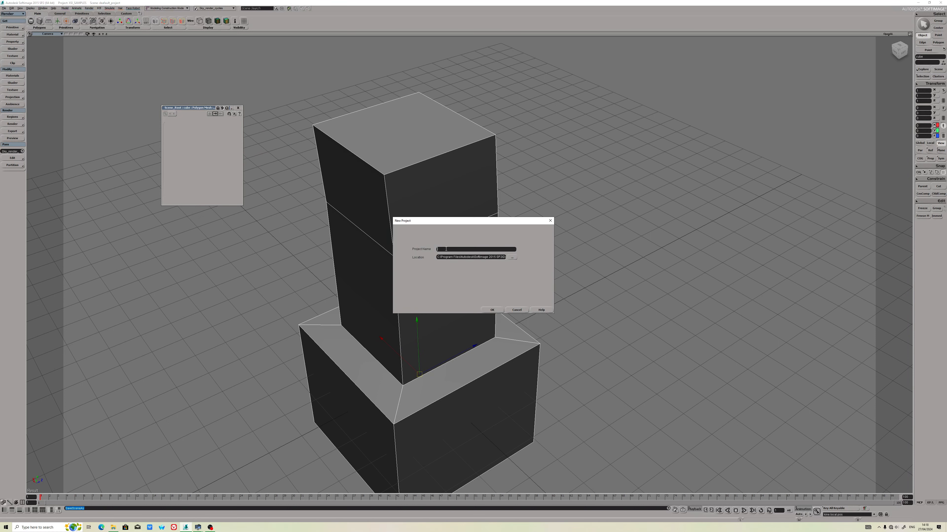
click(512, 258)
click(486, 244)
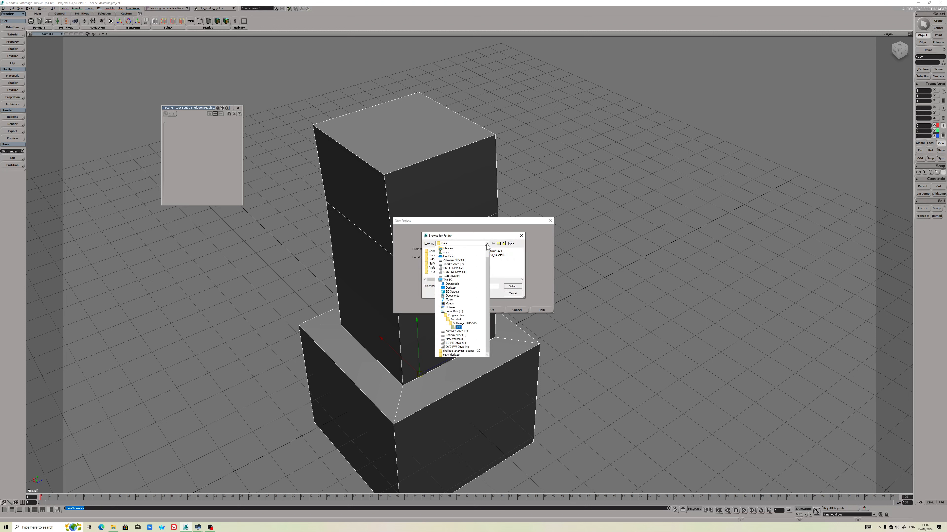
click(453, 260)
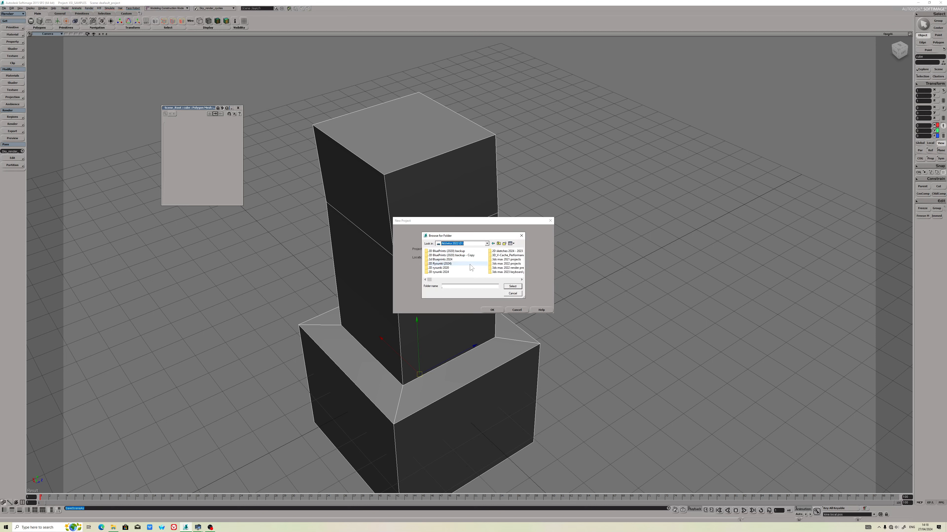
scroll(479, 275, down, 2)
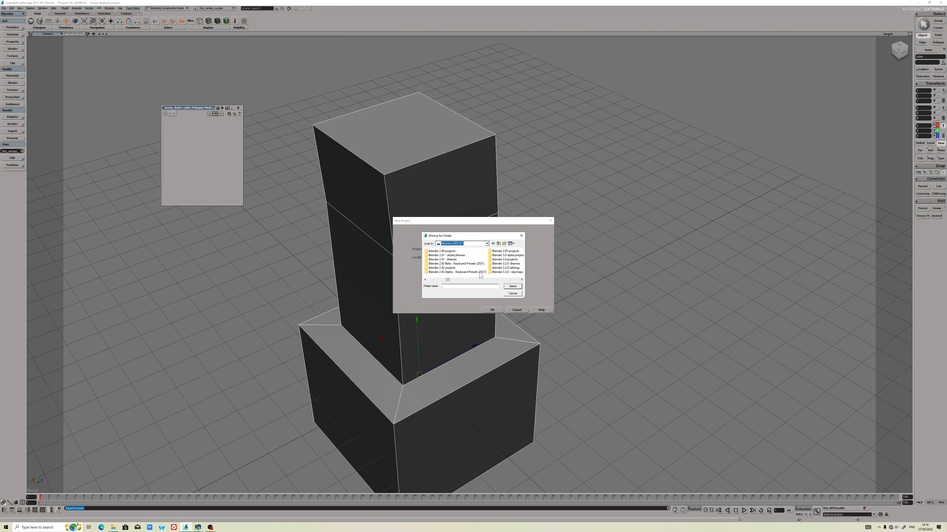
drag(523, 296, 627, 411)
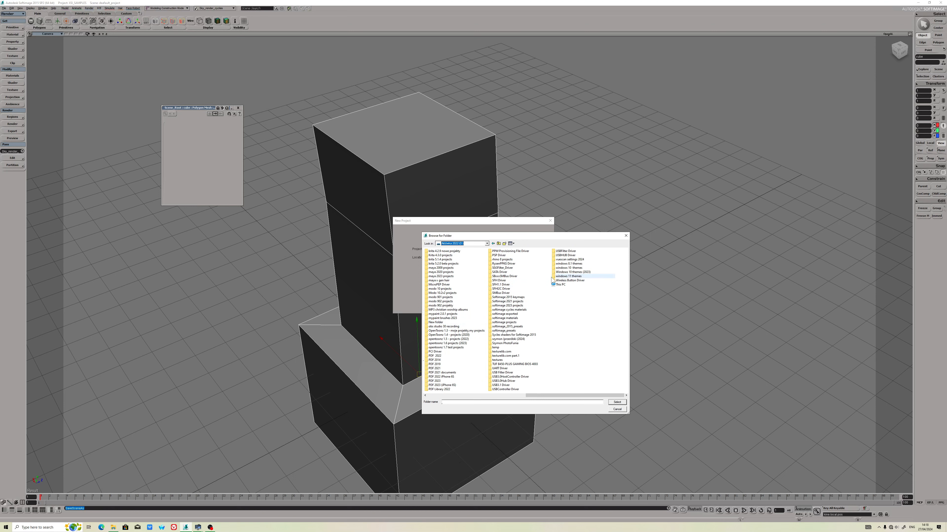
double_click(511, 305)
Create a folder named default inside the softimage 2023 projects folder and choose it as the new project's location.
right_click(452, 299)
mouse_move(469, 357)
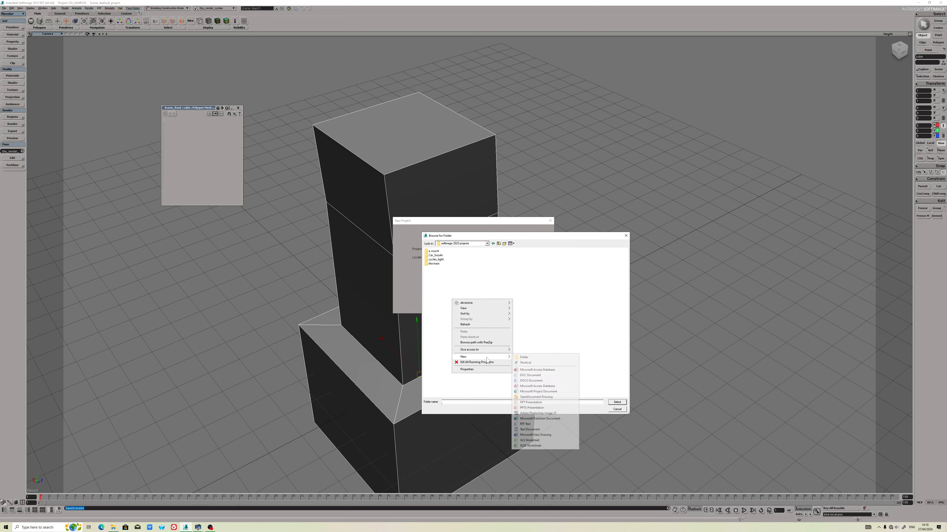
click(533, 359)
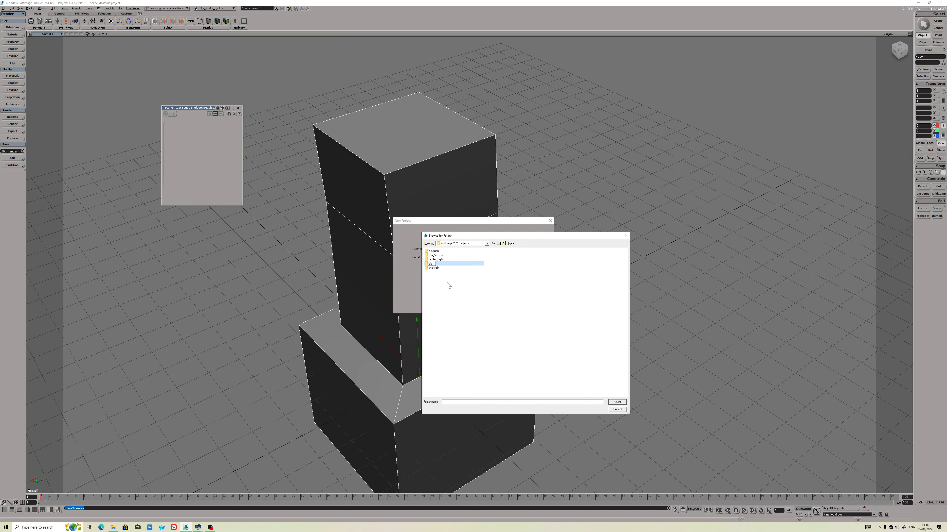
text(default)
click(617, 403)
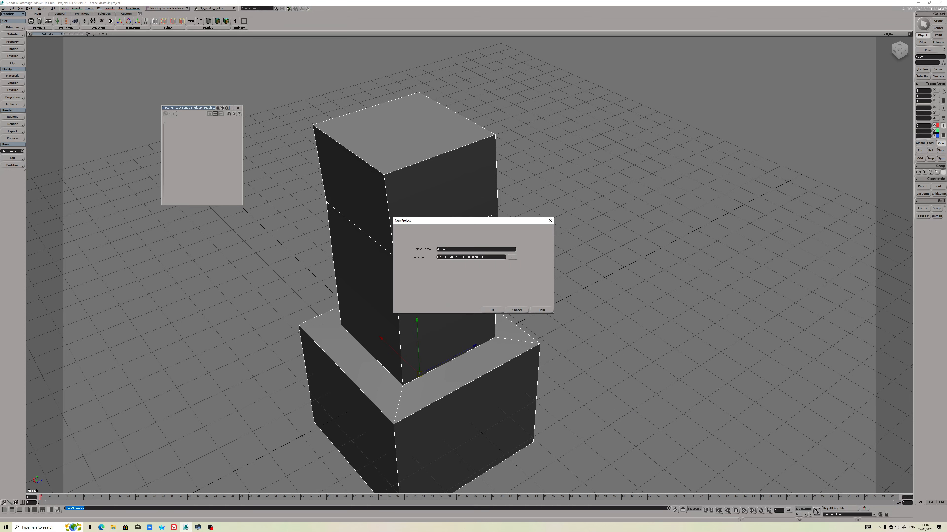
Create the project under the name default and accept adding the unlisted project to the project list.
click(442, 249)
click(491, 309)
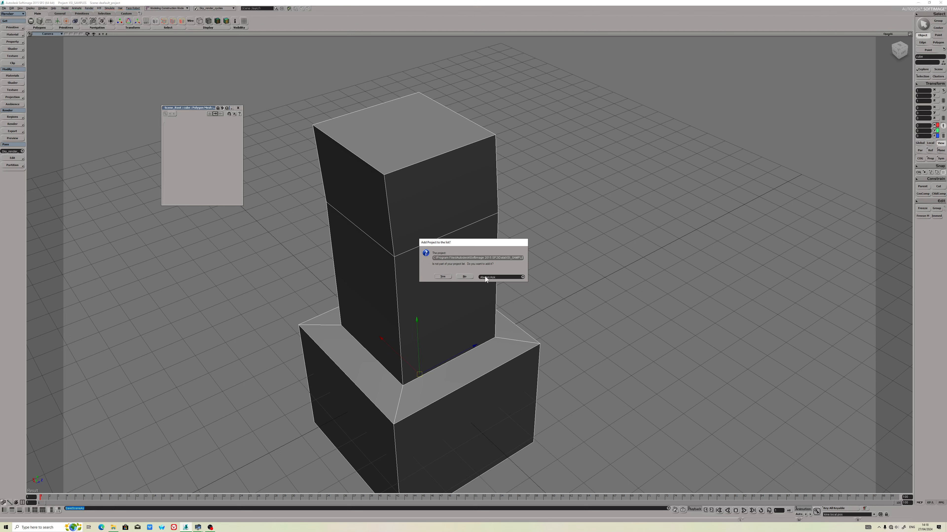
click(493, 277)
click(442, 277)
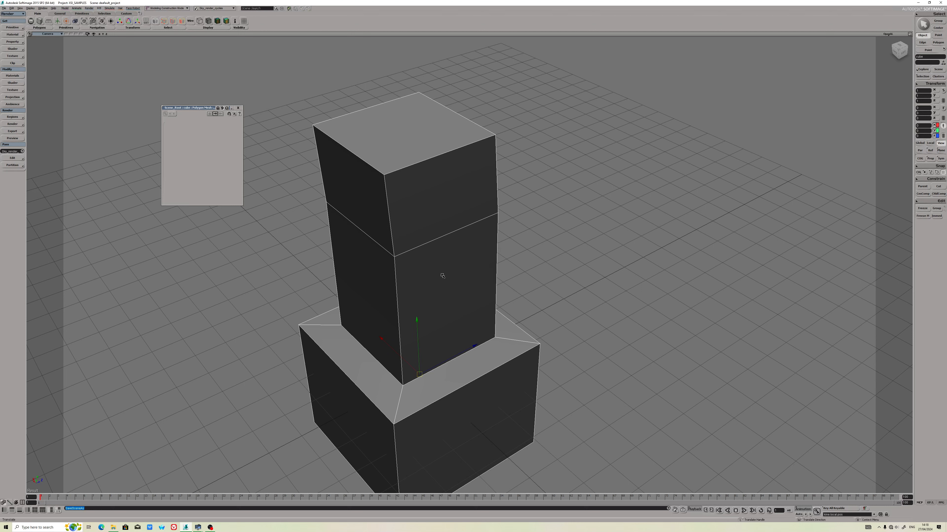
Start saving the scene under a new location and browse to the default folder in softimage 2023 projects on the D: drive.
click(3, 8)
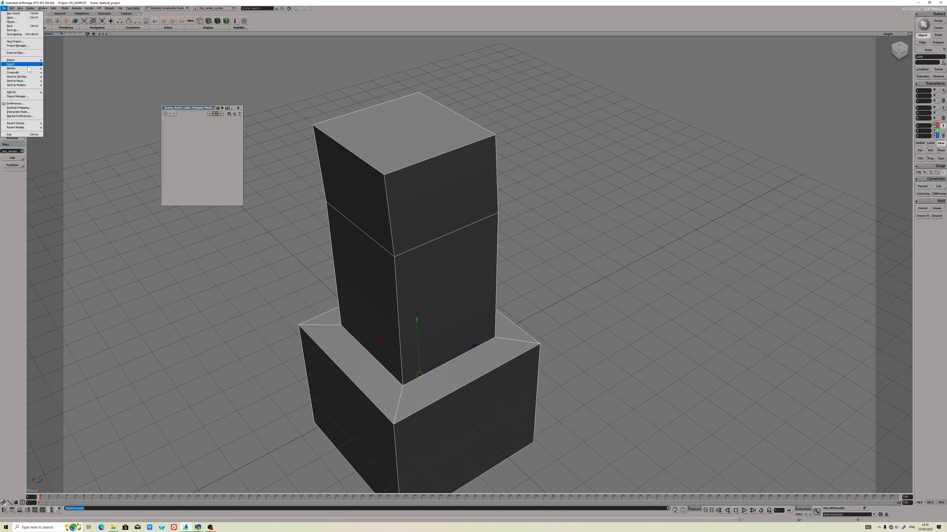
click(23, 32)
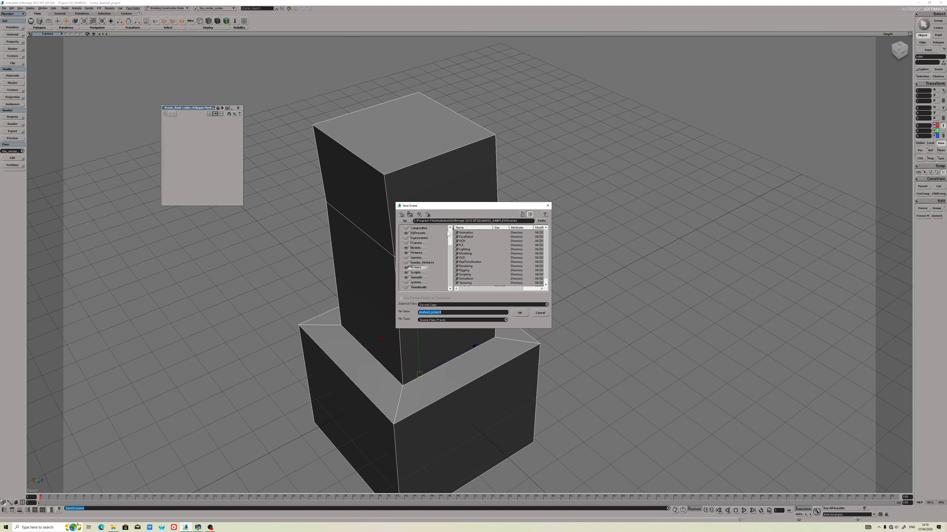
drag(450, 245, 448, 220)
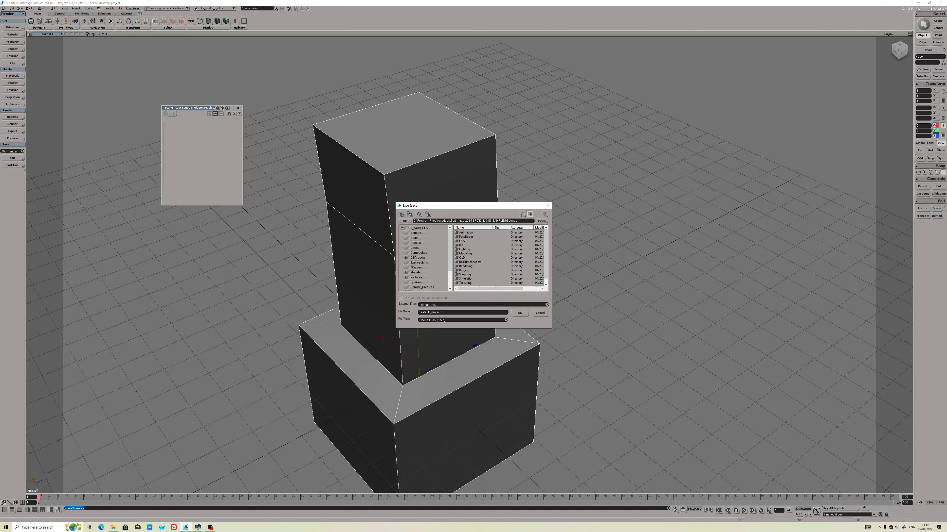
click(430, 220)
text(D:\)
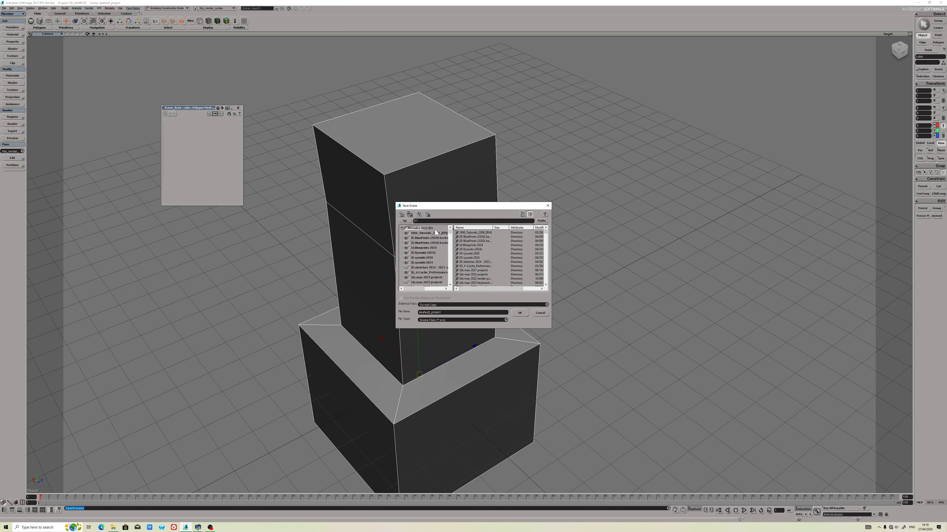
drag(449, 236, 450, 272)
click(434, 268)
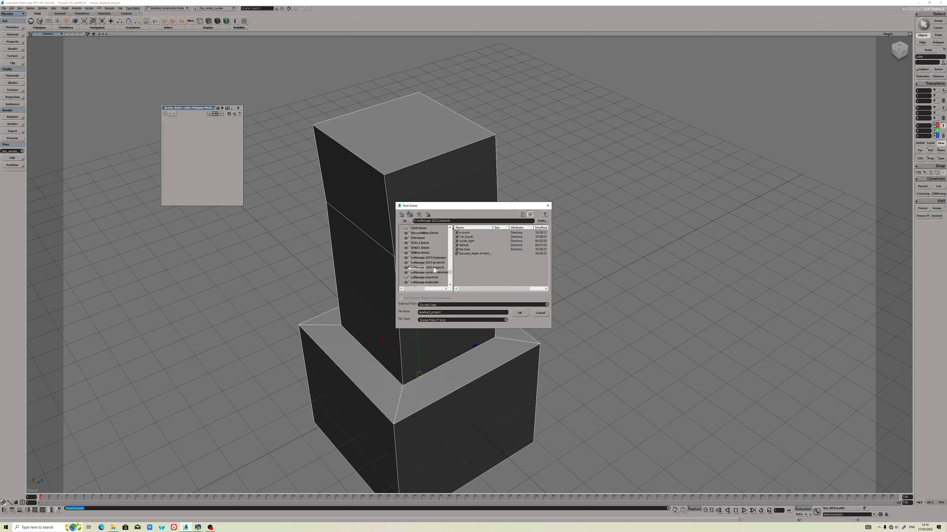
double_click(465, 245)
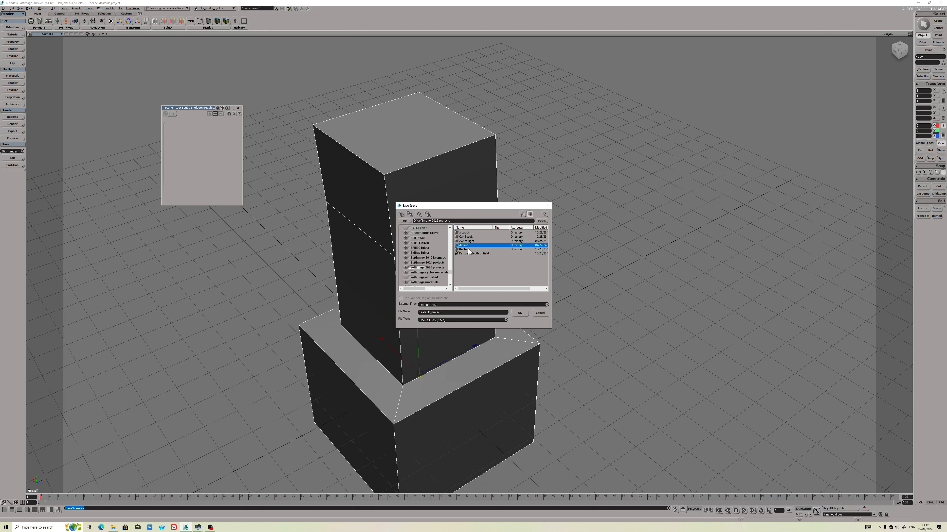
Try to save the scene deafault_project into the default folder in softimage 2023 projects.
click(445, 303)
click(439, 308)
click(519, 313)
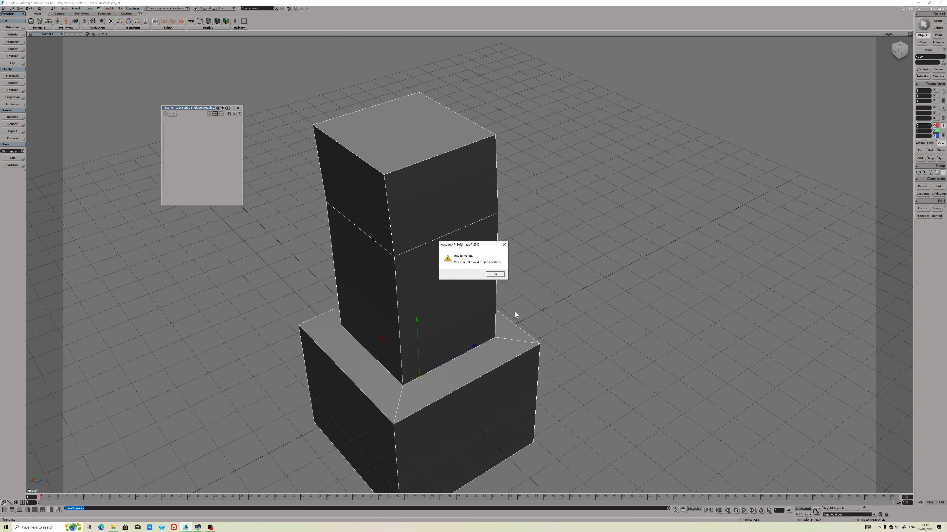
click(487, 274)
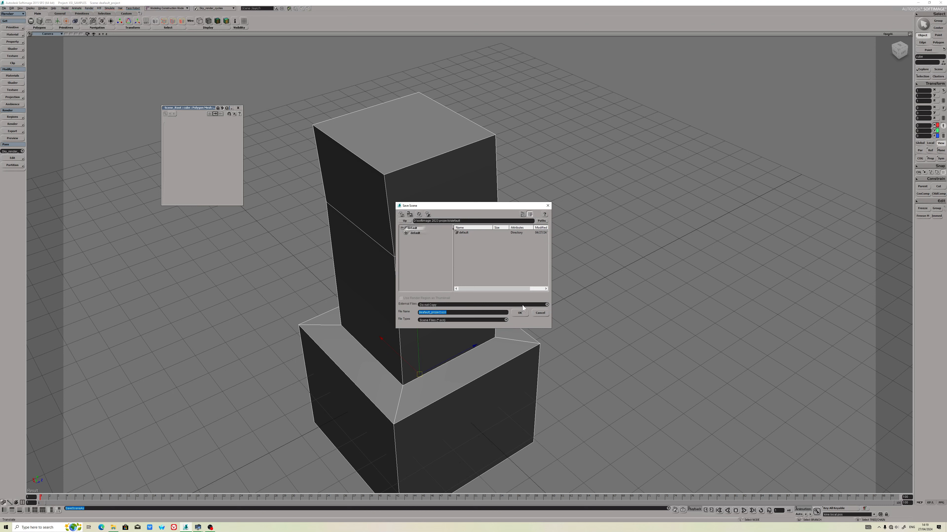
click(539, 314)
Try to save the scene into the default folder with external files set to Copy Only Files Under Current Project.
click(462, 234)
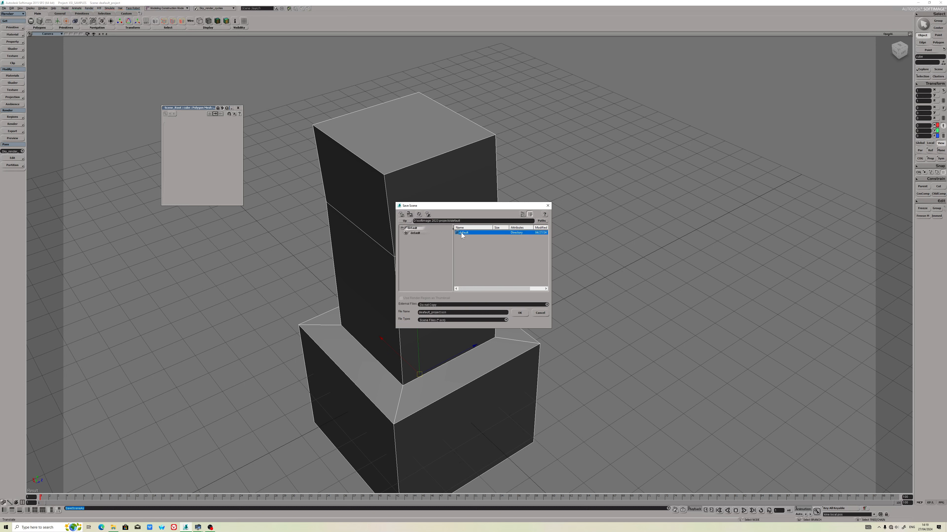
click(467, 305)
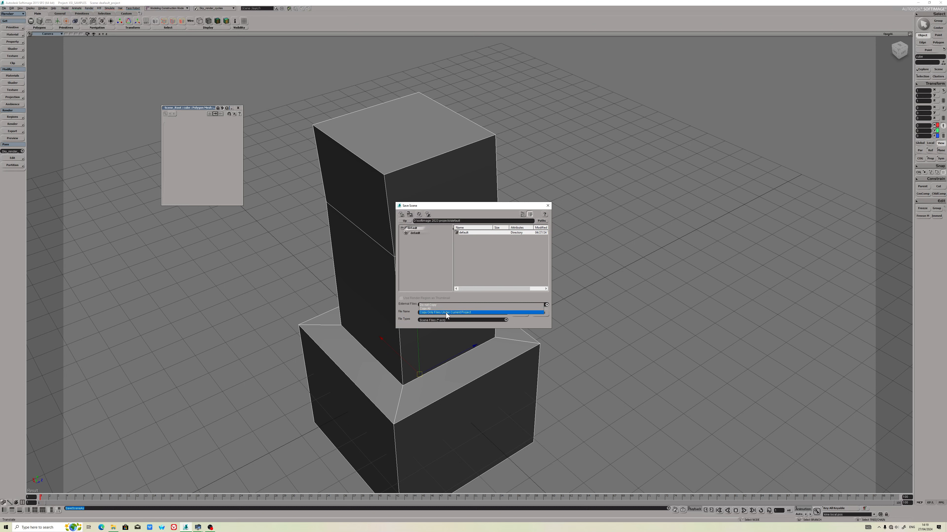
click(446, 313)
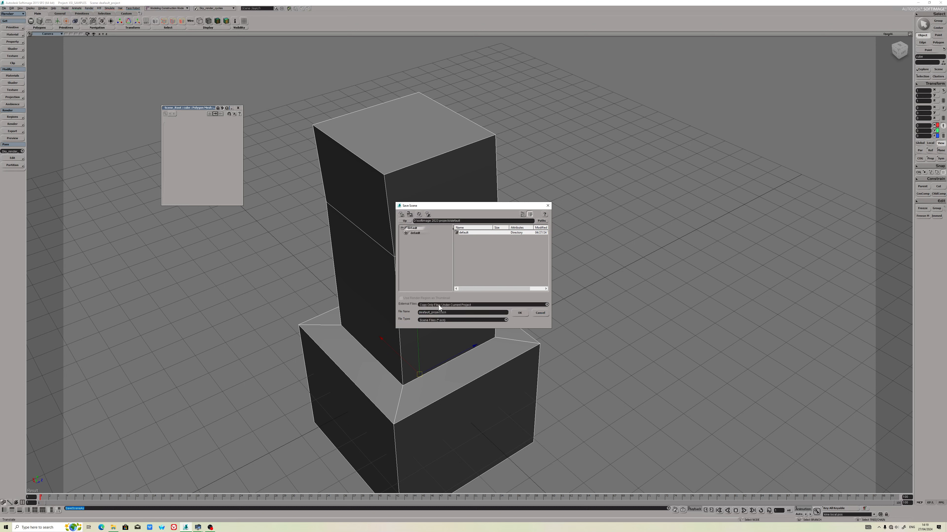
click(521, 314)
click(488, 277)
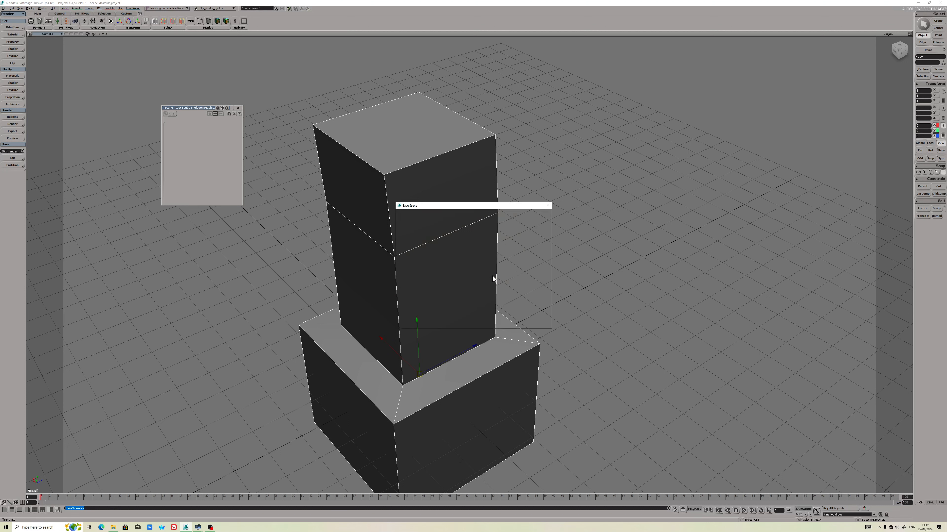
click(547, 206)
From the Project Manager, create a project named Deafault located in the default folder of softimage 2023 projects on the D: drive.
click(4, 8)
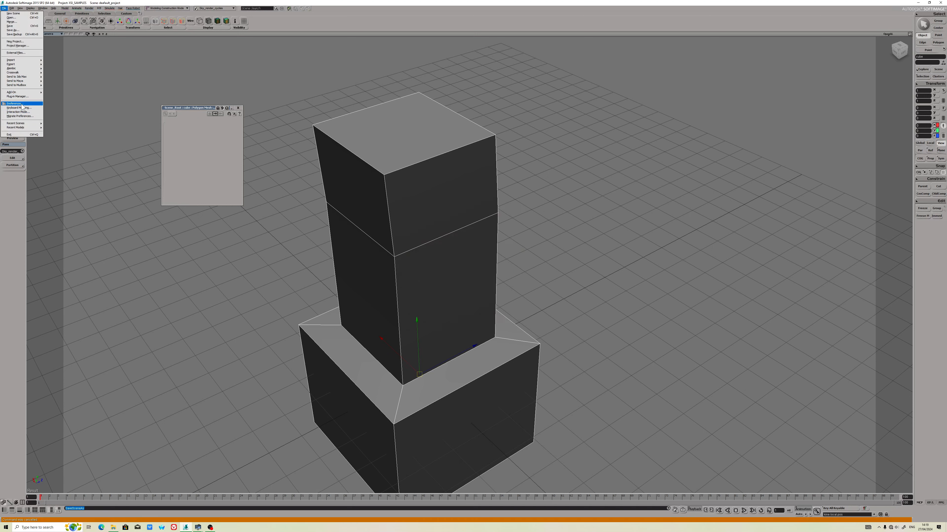
click(22, 47)
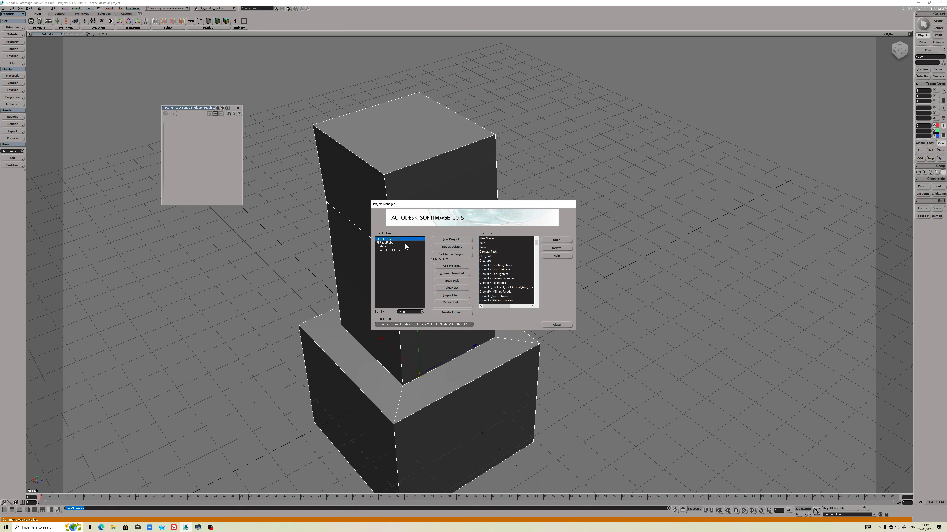
click(447, 240)
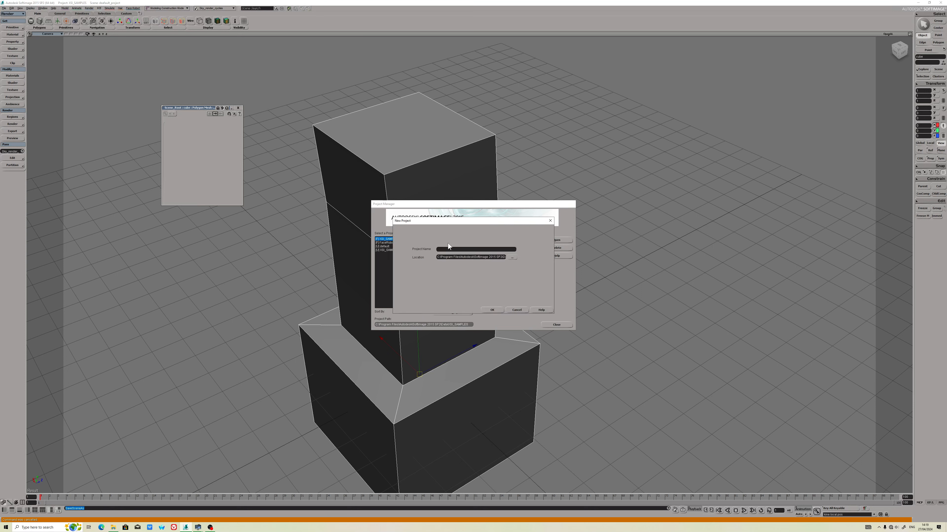
click(511, 258)
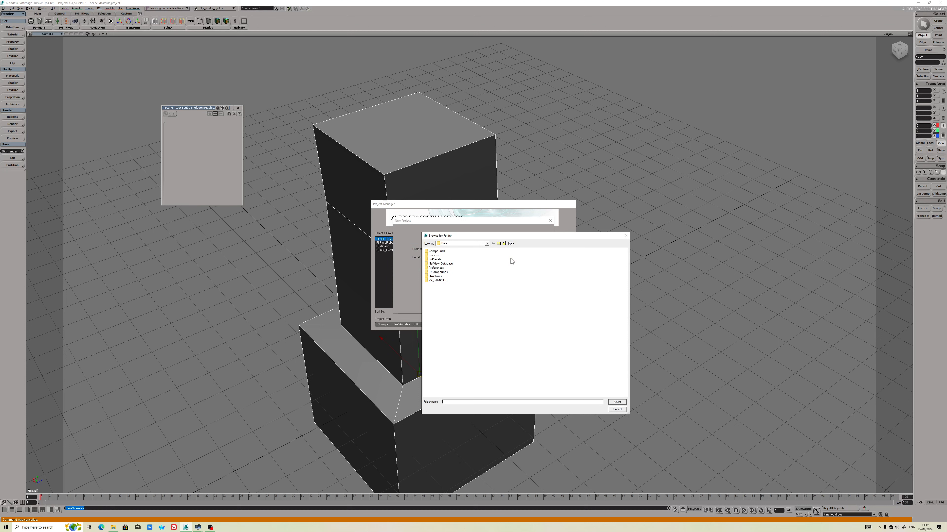
click(487, 243)
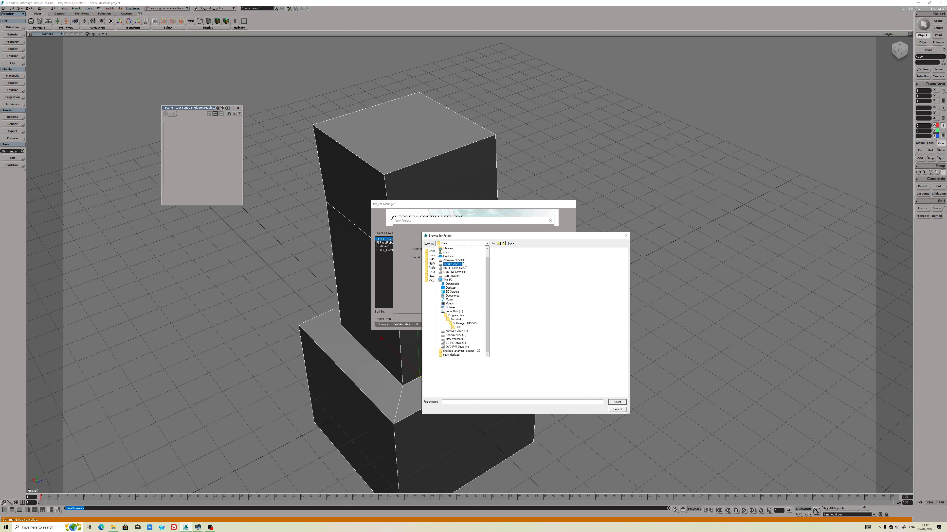
click(479, 261)
scroll(487, 286, down, 5)
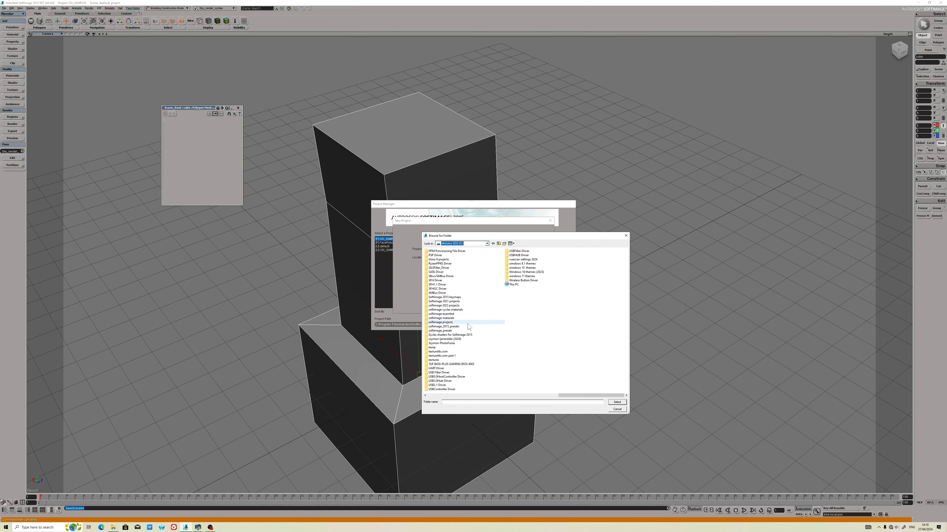
double_click(453, 306)
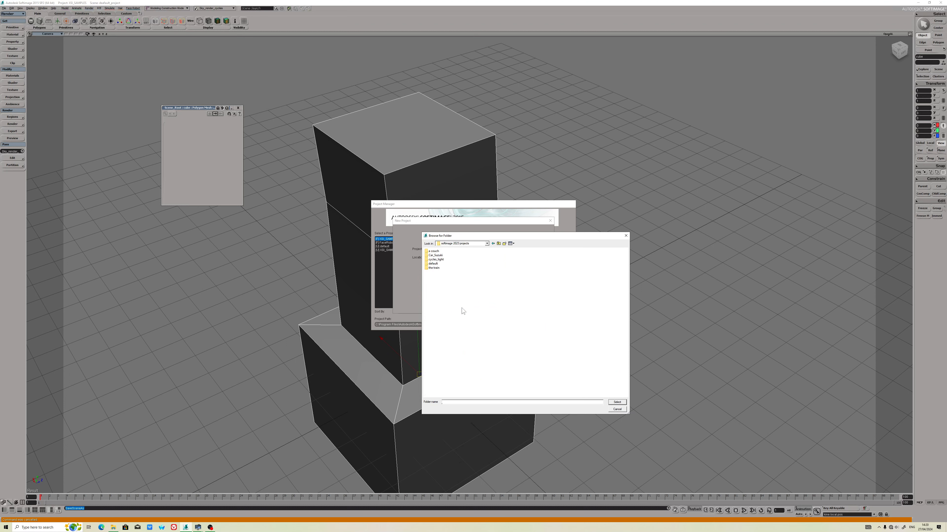
click(433, 264)
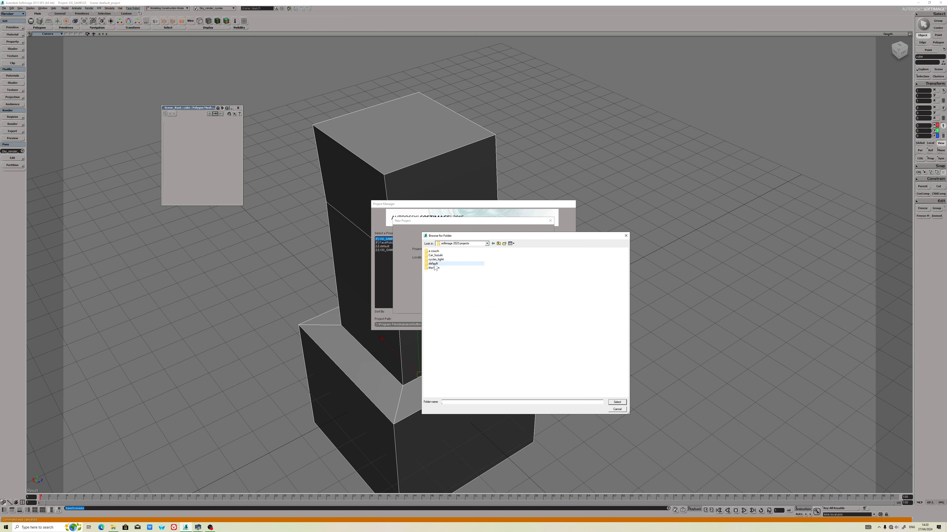
click(617, 402)
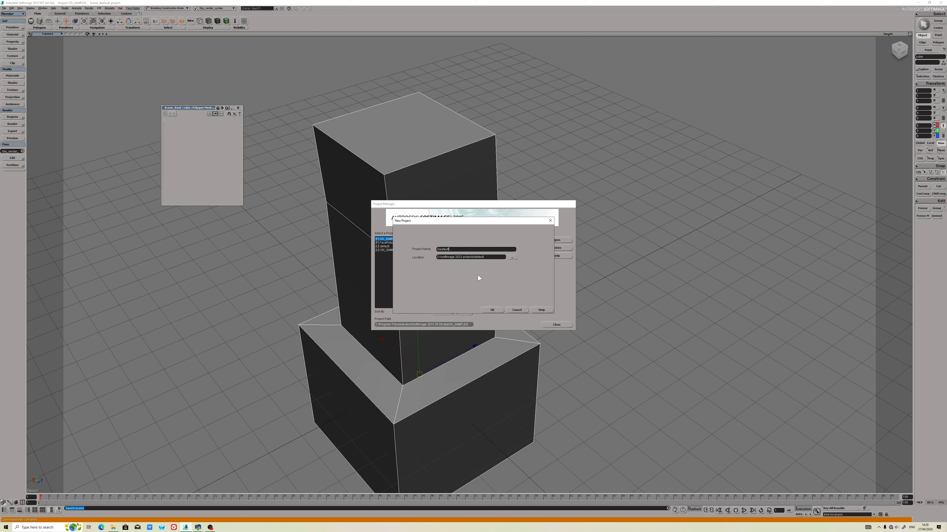
click(490, 309)
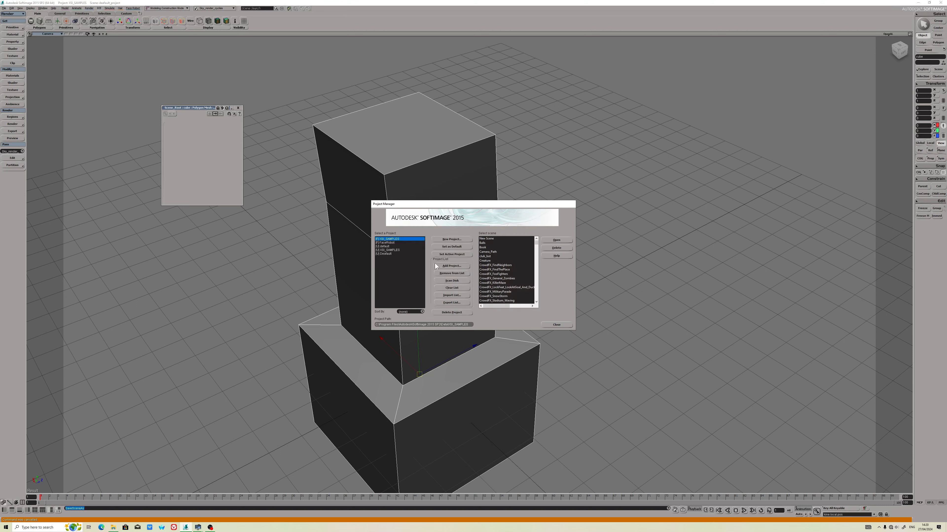
Start a new scene in the Deafault project and choose to save the changes to the current scene.
click(382, 253)
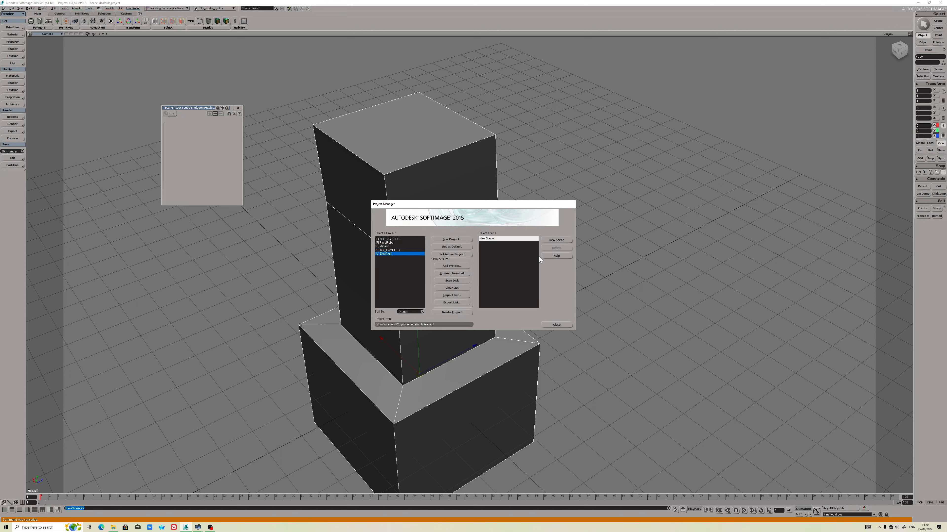
click(546, 240)
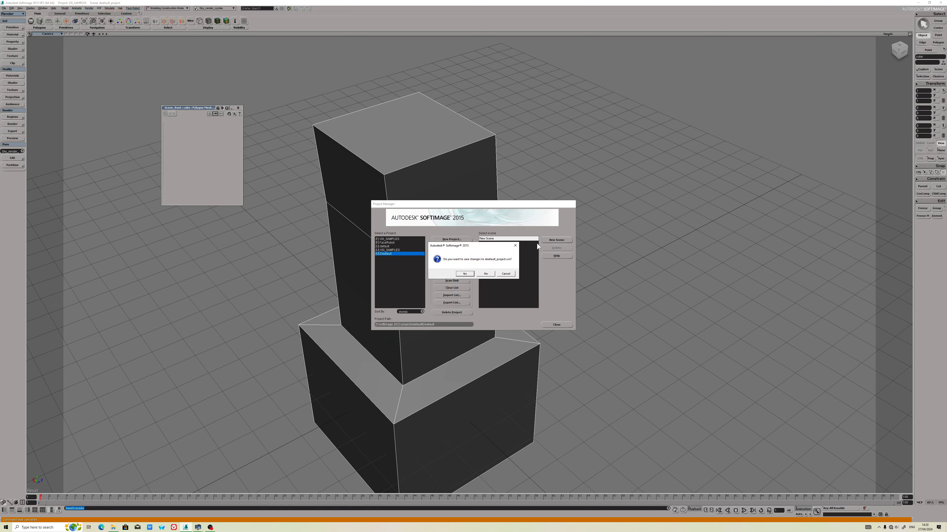
click(465, 274)
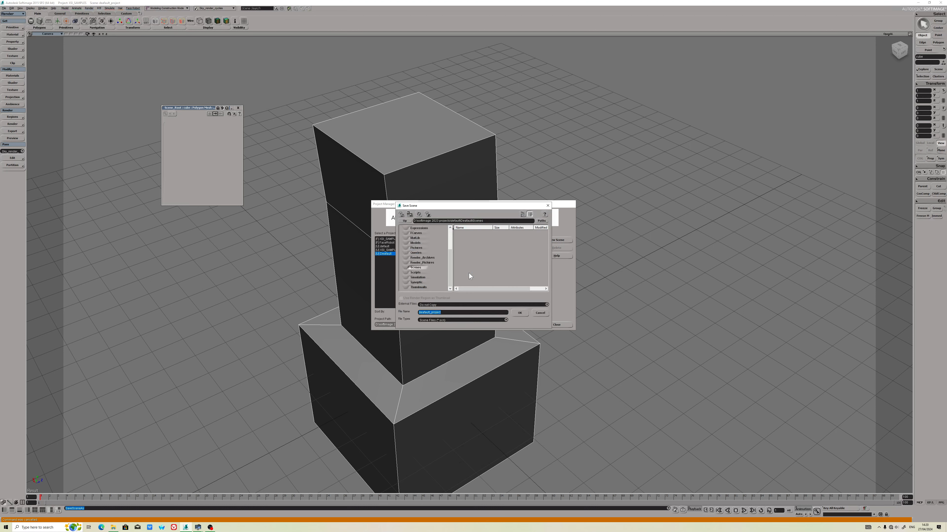
Save the scene as deafault in the Deafault project's Scenes folder with external files set to Copy All.
click(437, 305)
click(439, 312)
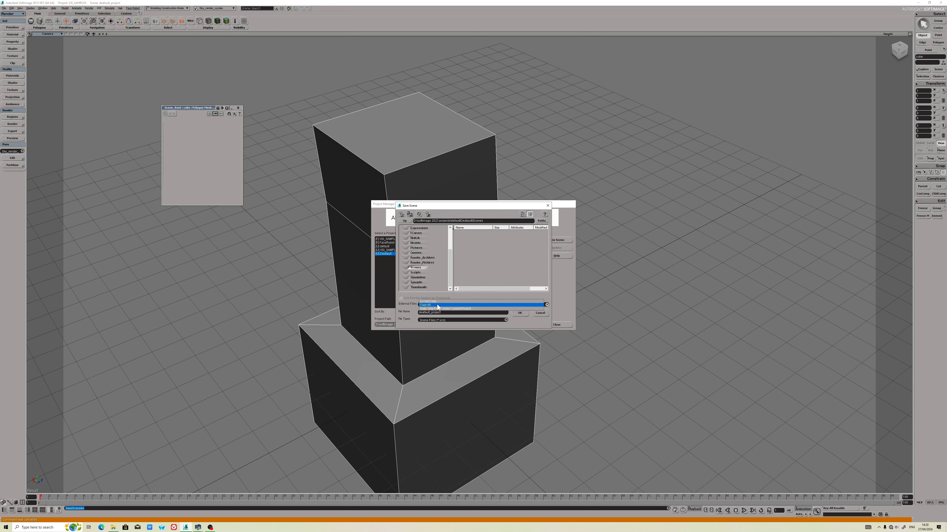
double_click(440, 313)
text(d)
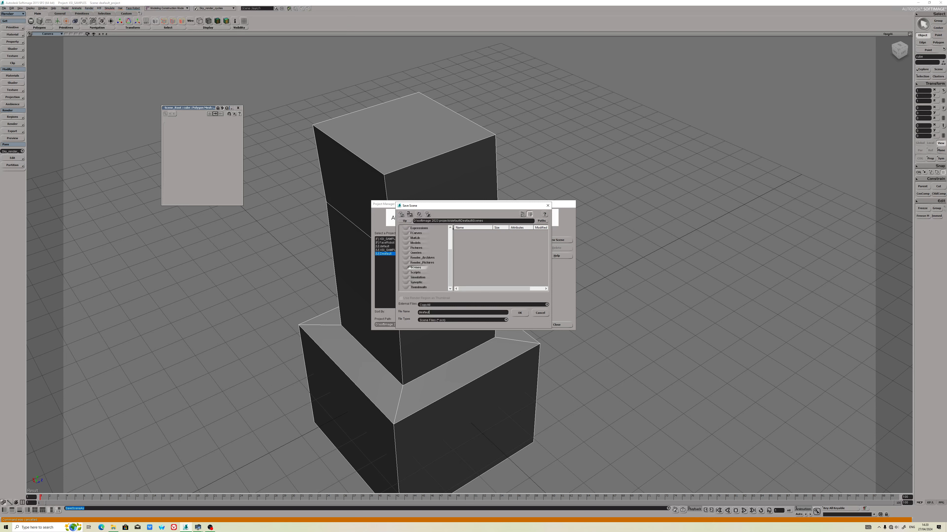
click(514, 314)
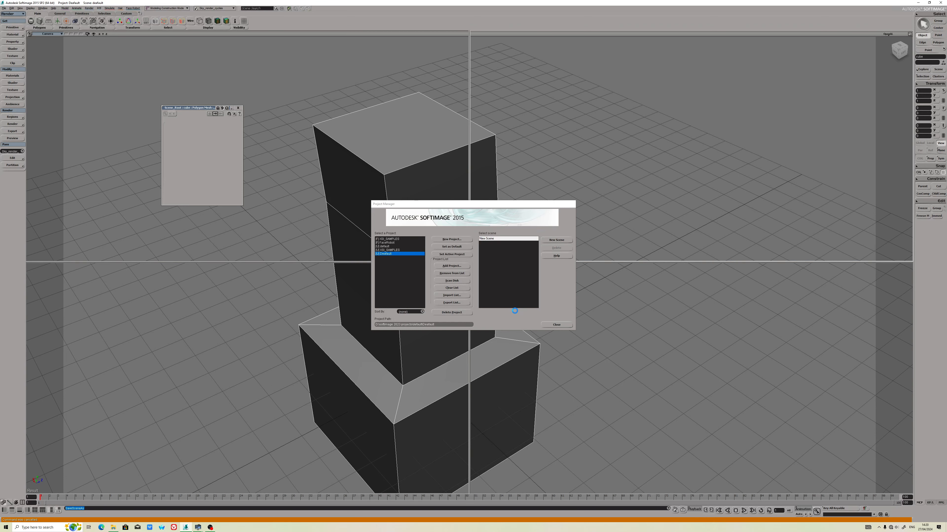
Open the saved deafault scene from the project's Scenes folder and select the tower.
click(4, 8)
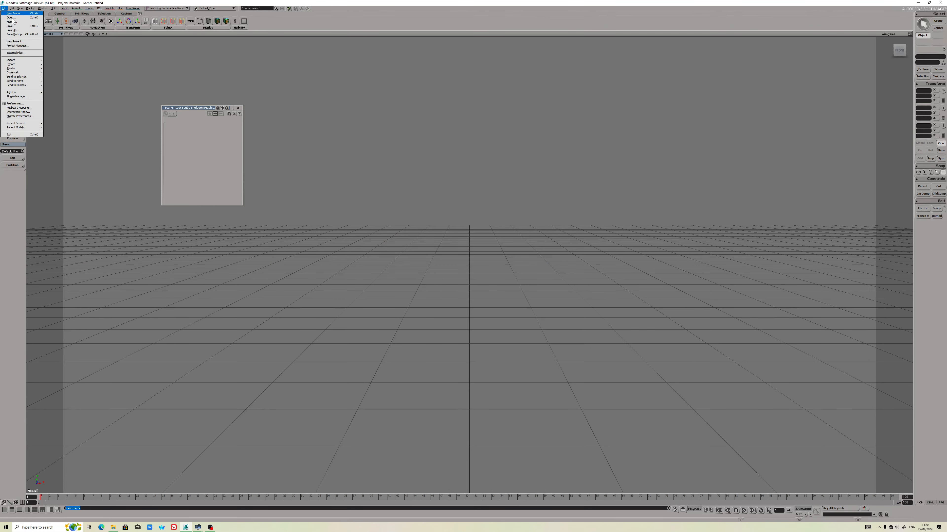
click(13, 19)
click(466, 232)
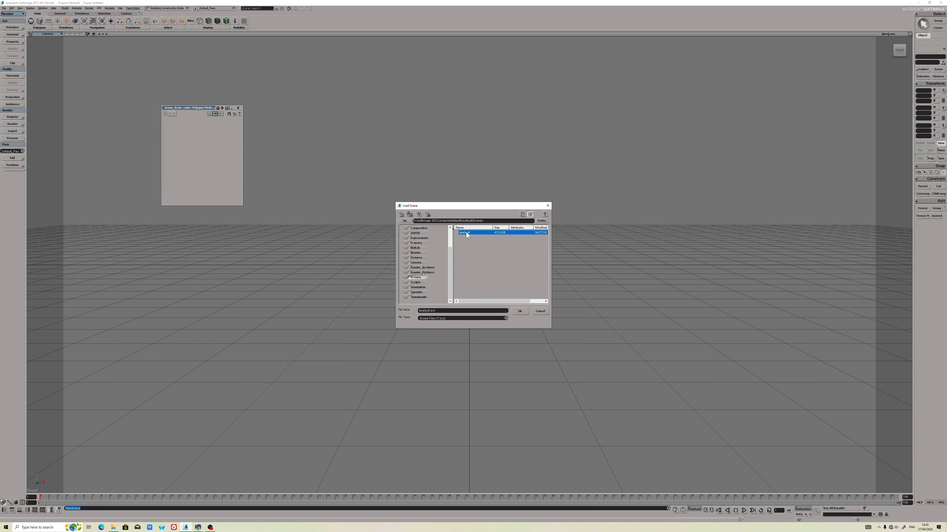
click(518, 311)
click(424, 292)
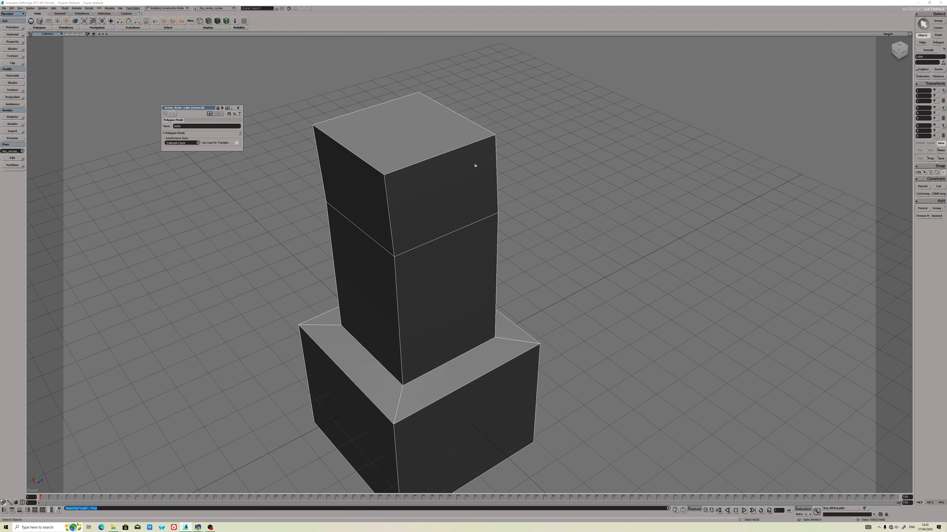
Turn on Wireframe on Shaded for the camera view.
click(887, 34)
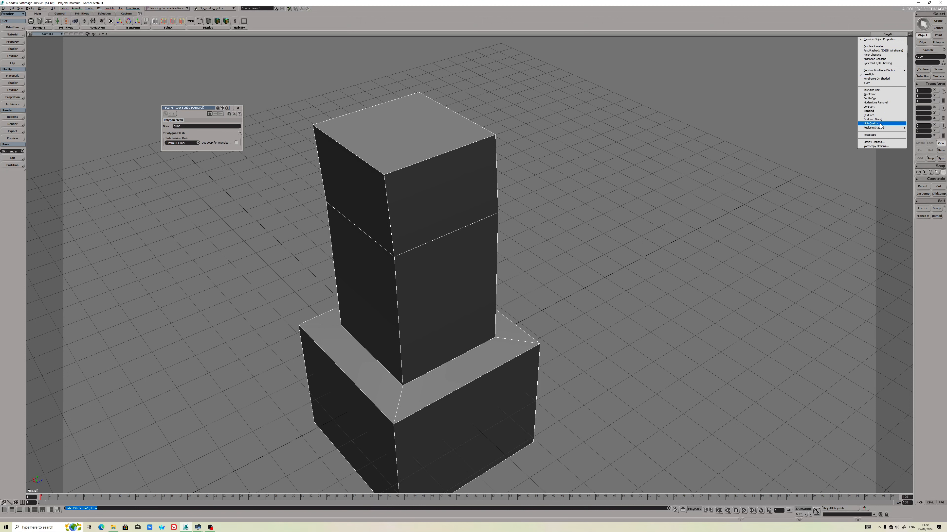
mouse_move(882, 128)
click(875, 79)
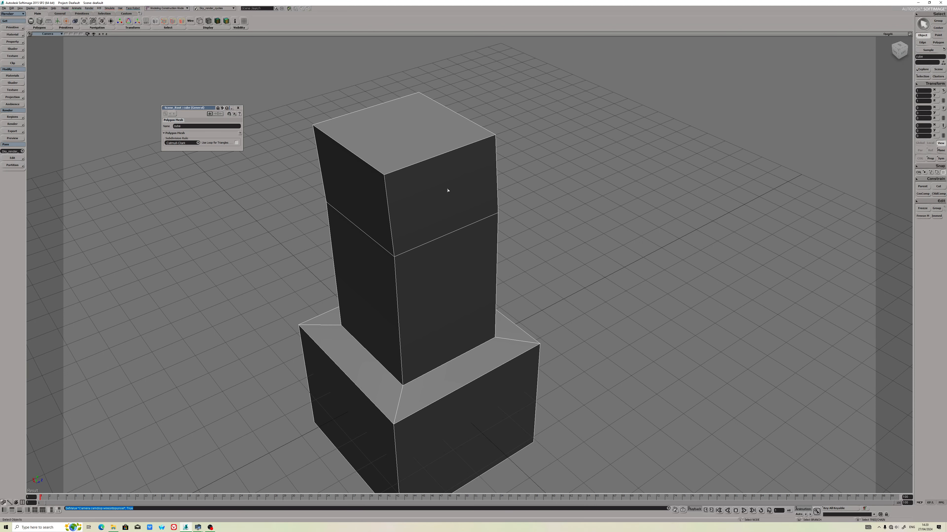
Raise the tower's top polygon along the vertical axis with the Tweak Component tool to make the tower taller.
scroll(446, 194, down, 2)
key(m)
click(437, 191)
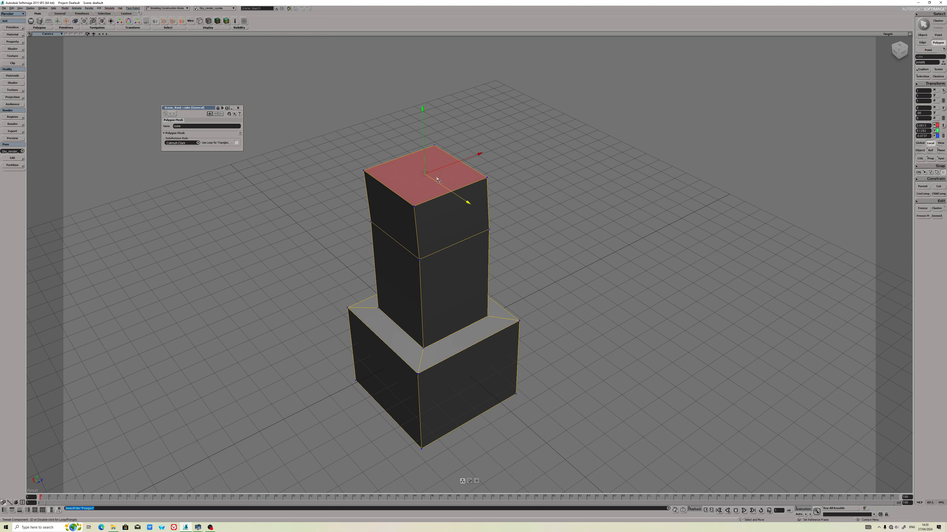
drag(444, 184, 447, 187)
middle_drag(409, 211, 436, 197)
drag(461, 146, 461, 106)
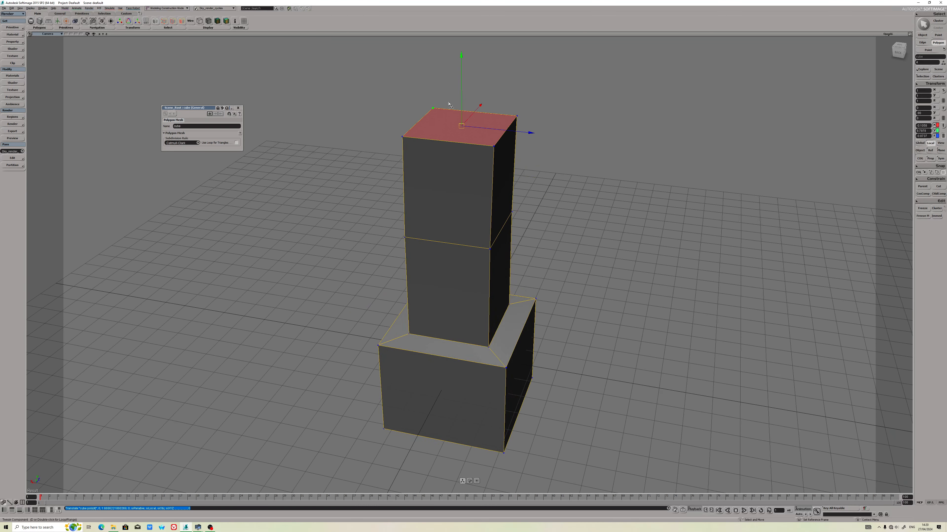
Select the vertical edge loops on all four corners of the tower and base, and set the transform mode to Global.
click(495, 171)
key(e)
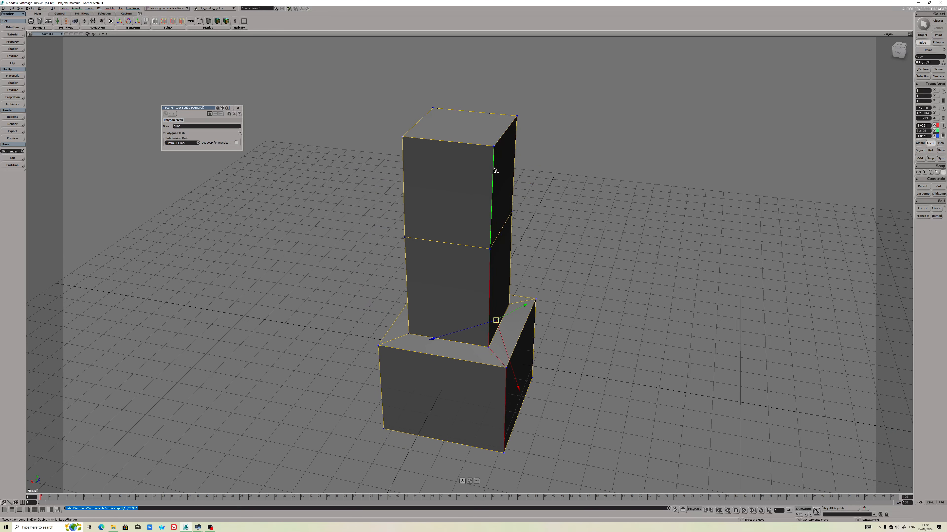
shift+double_click(388, 345)
middle_drag(512, 326, 455, 334)
shift+double_click(418, 305)
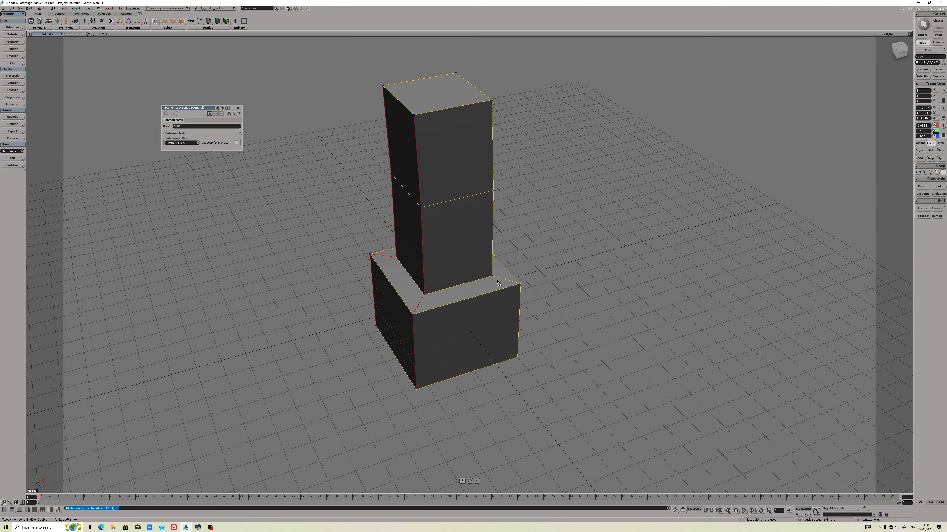
shift+double_click(506, 279)
alt+drag(507, 322, 719, 323)
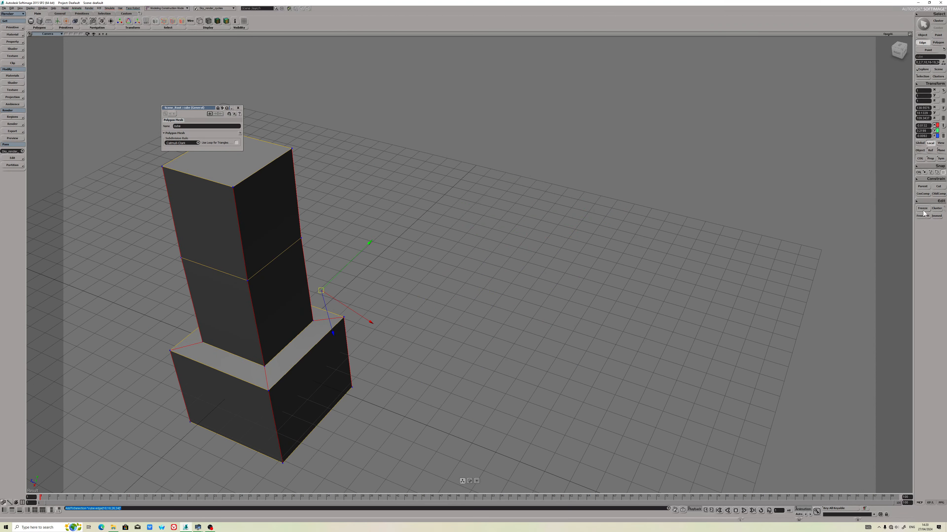
click(920, 143)
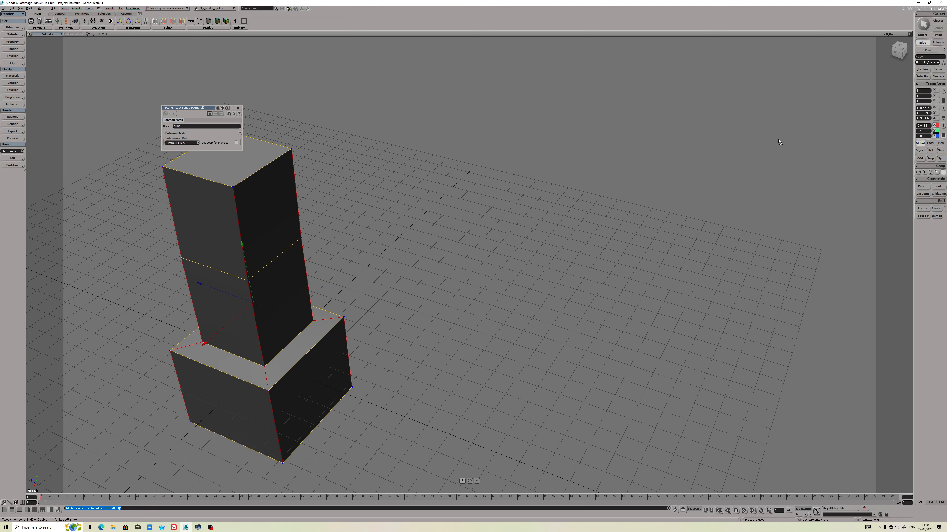
key(f)
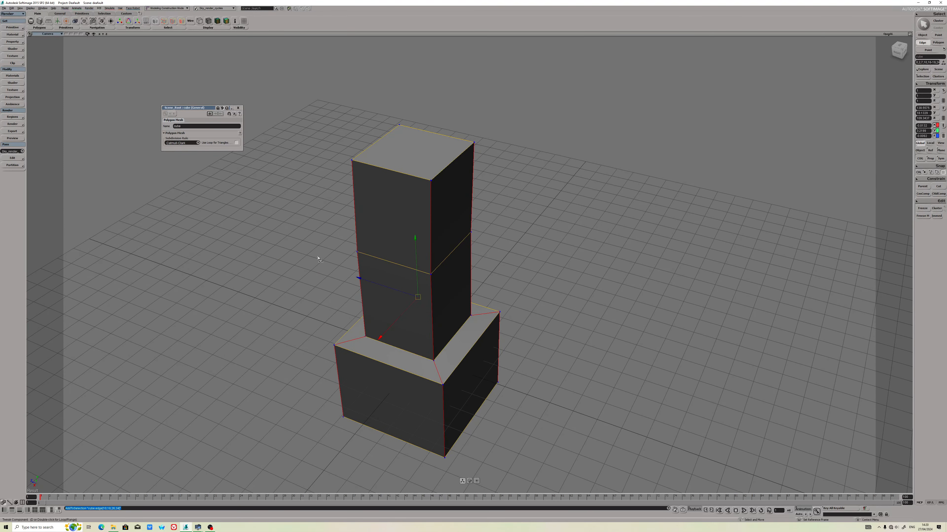
Bevel the selected corner edges, reducing the bevel distance and adding rounding subdivisions.
key(Menu)
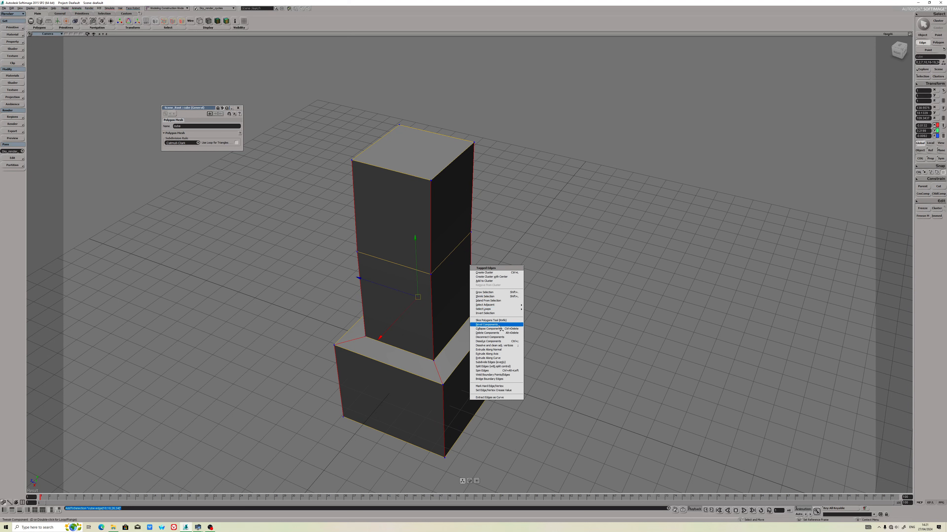
click(486, 325)
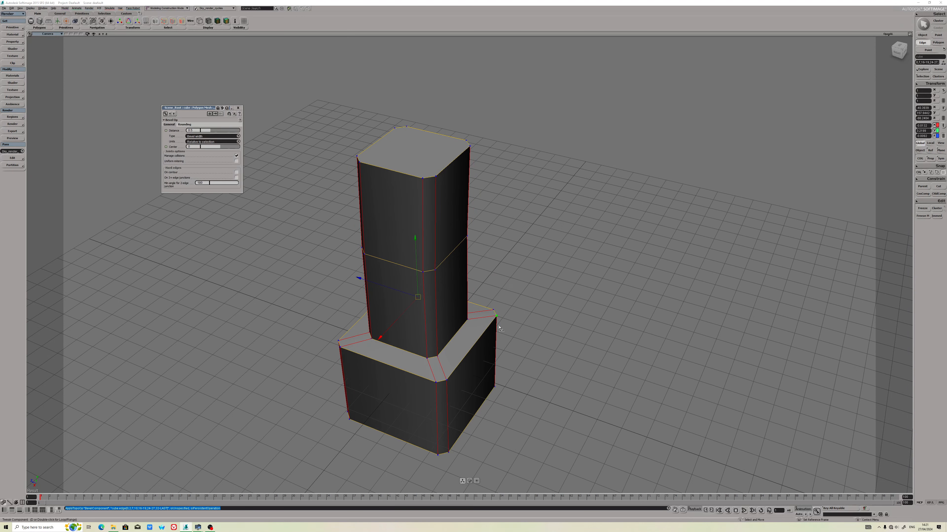
click(208, 129)
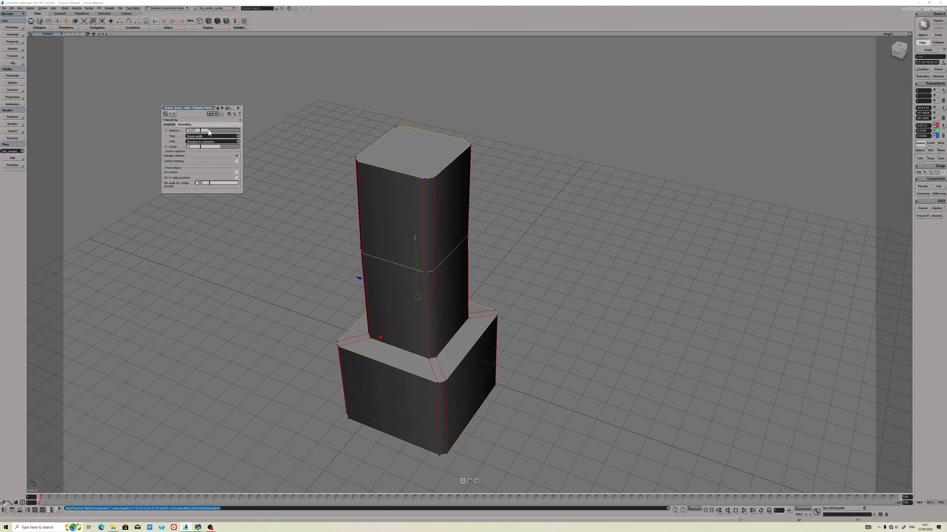
click(184, 123)
drag(201, 132, 213, 133)
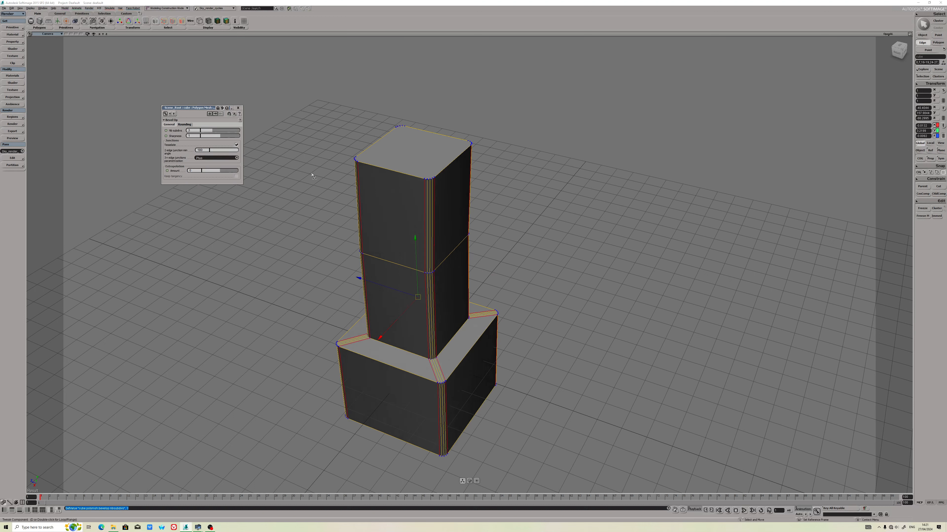
Return to object selection, freeze the tower's modeling operators, and close the empty property editor.
right_click(414, 219)
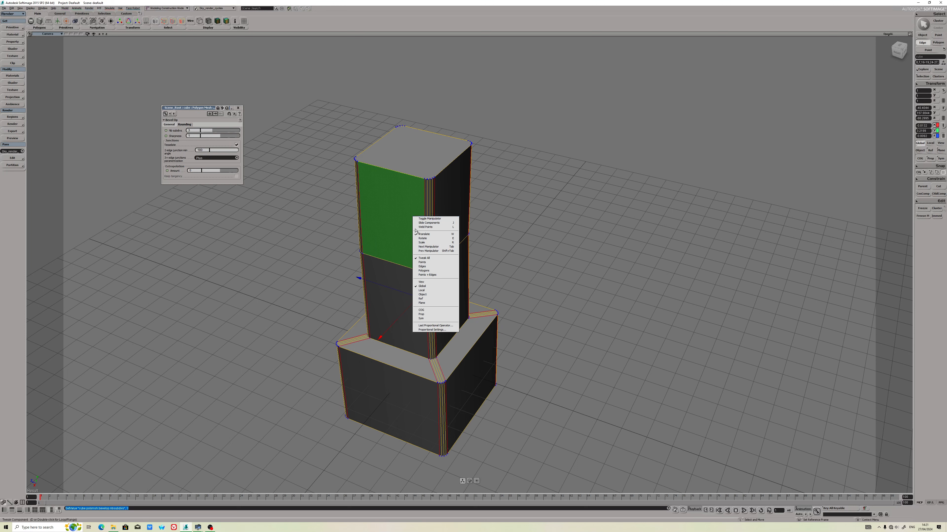
click(386, 191)
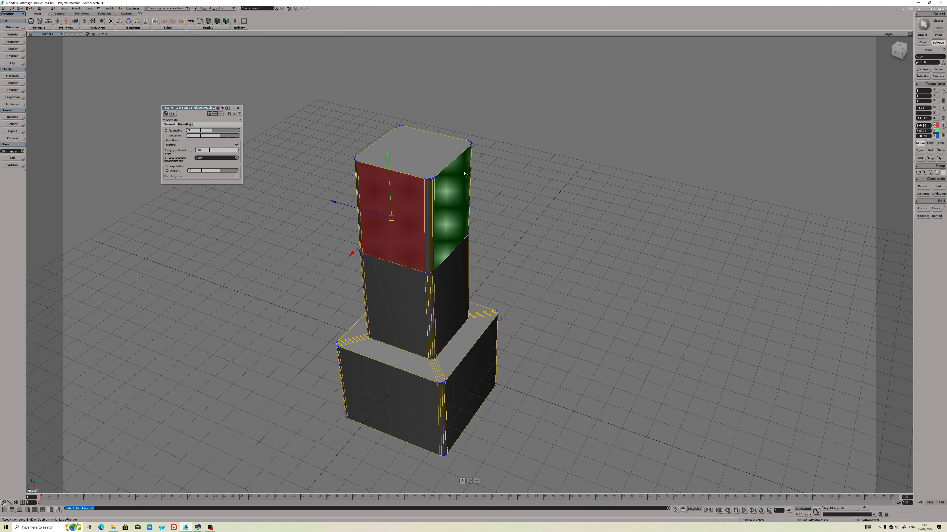
click(922, 35)
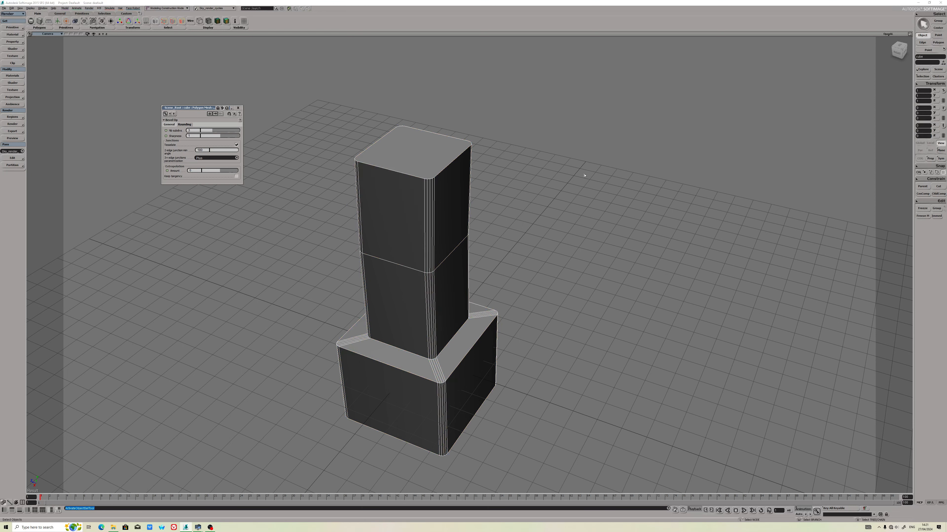
key(v)
click(923, 216)
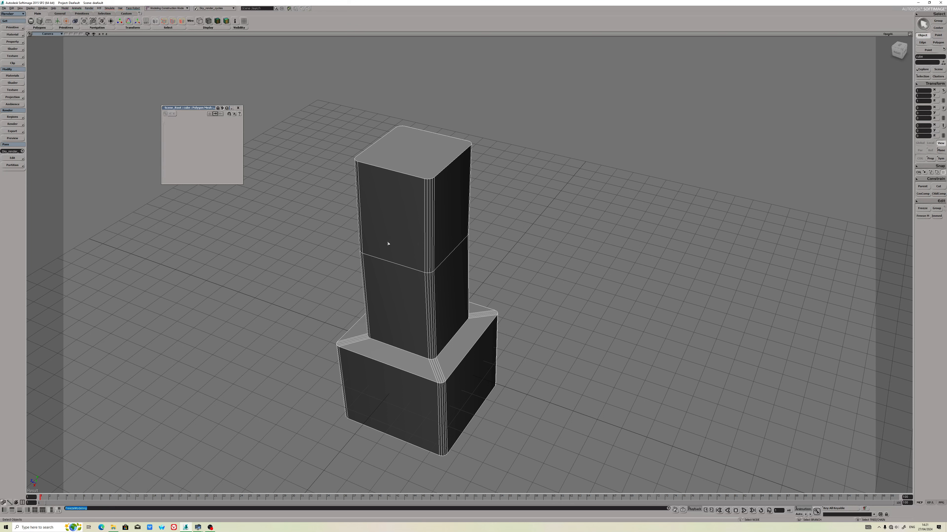
click(238, 108)
Bevel the edge loop around the tower's top face with added rounding subdivisions and an adjusted bevel distance.
click(403, 186)
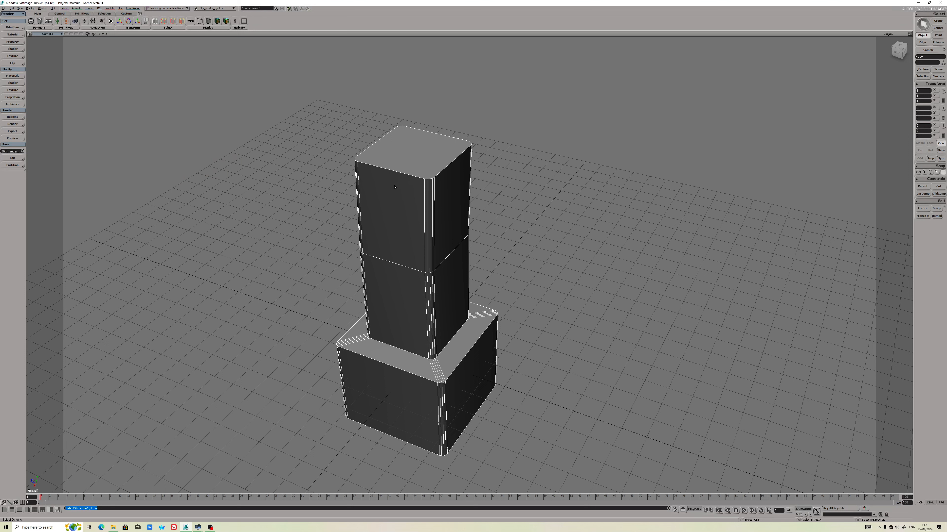
key(m)
double_click(399, 174)
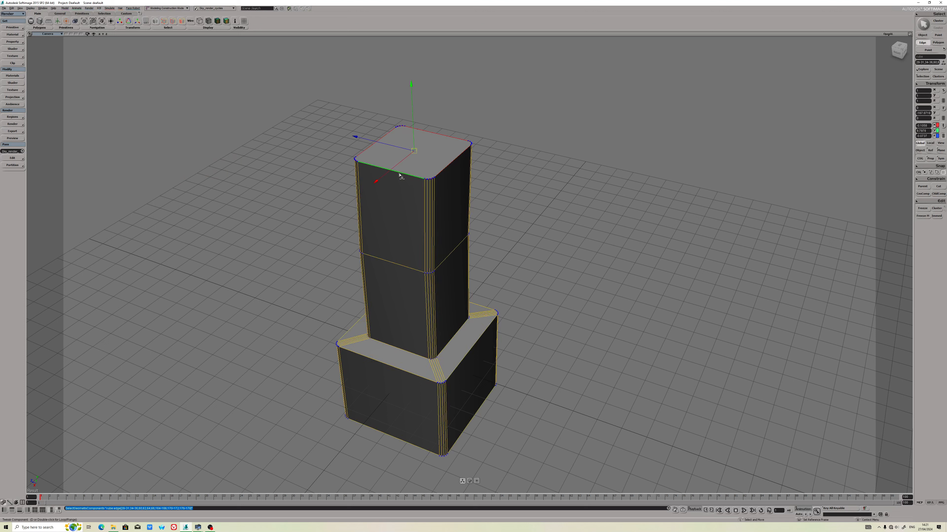
right_click(399, 174)
key(Escape)
right_click(470, 266)
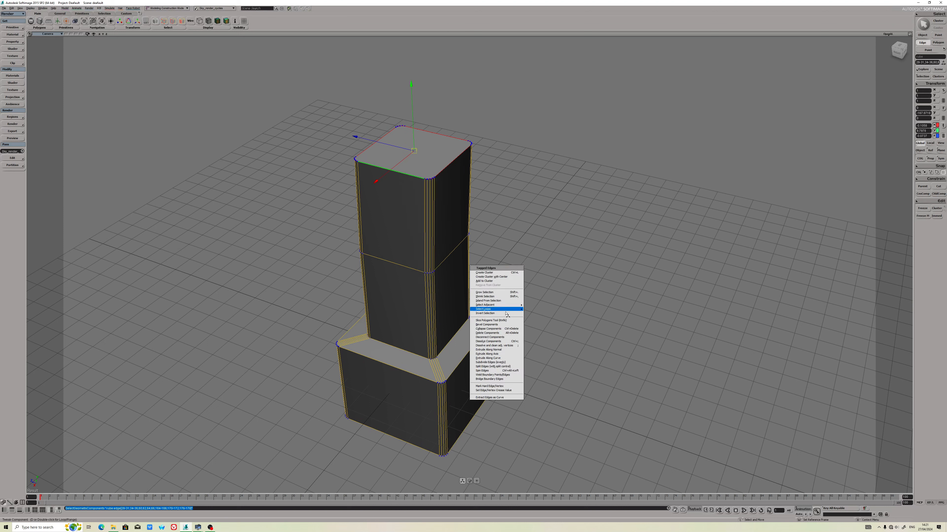
click(494, 326)
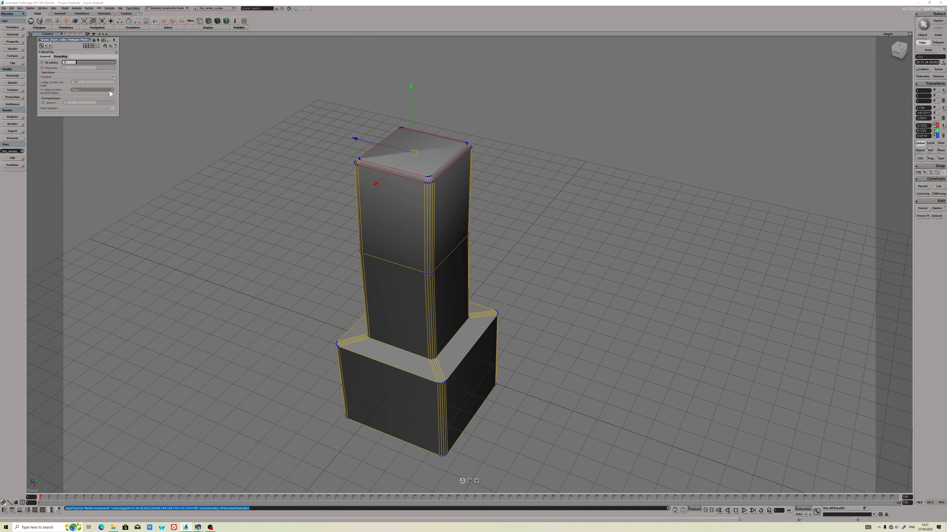
drag(79, 66, 86, 66)
click(50, 57)
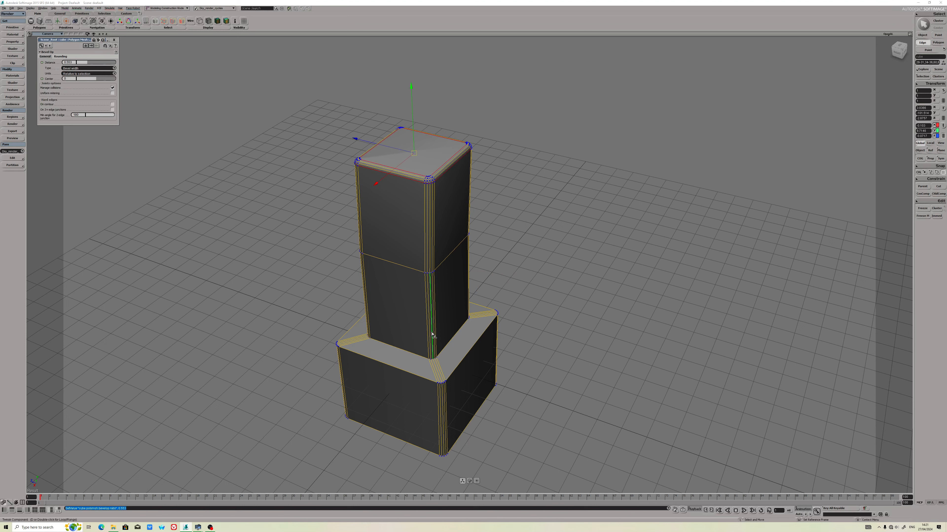
Bevel the edge loop where the tower shaft meets the base, adjusting its distance and rounding subdivisions.
double_click(411, 357)
right_click(469, 266)
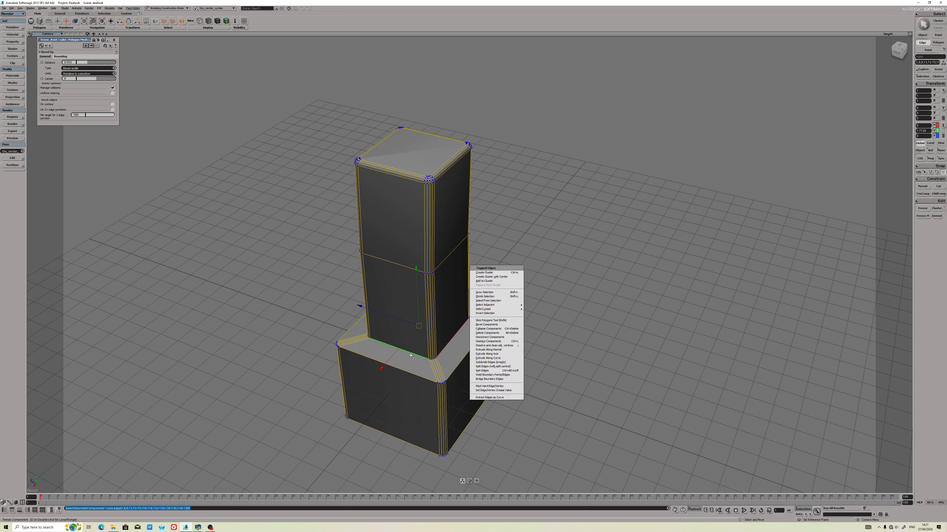
click(486, 329)
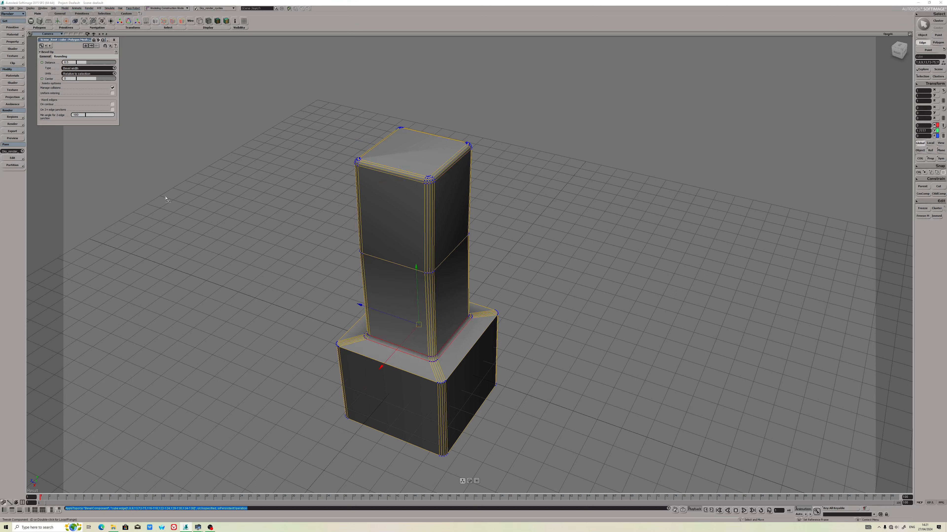
drag(85, 65, 89, 66)
click(57, 56)
scroll(441, 319, up, 6)
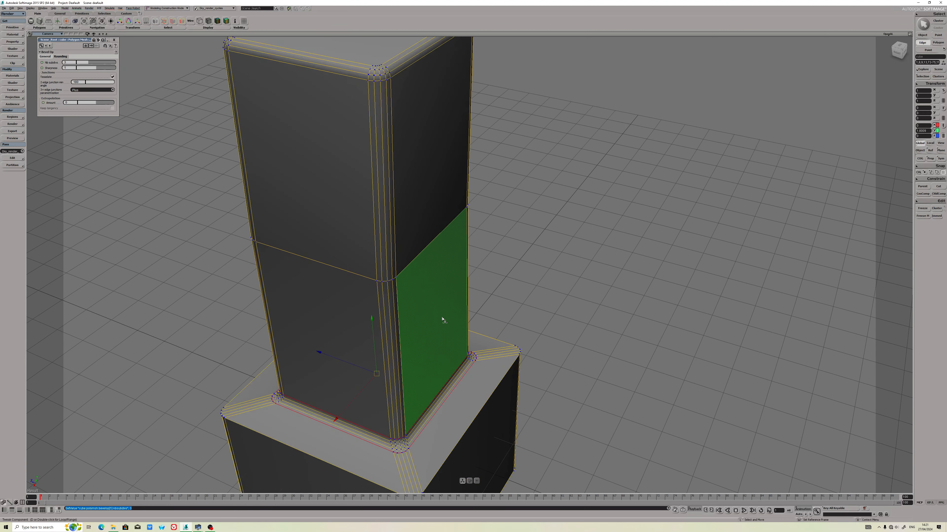
Change the lower bevel's edge junction parametrization and sharpness, and enable its uniform mitering option.
click(83, 90)
click(83, 94)
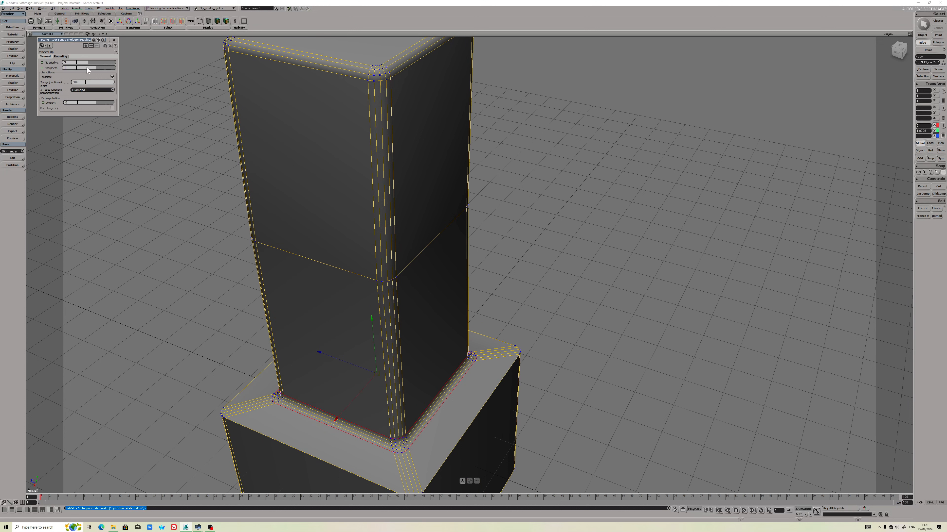
mouse_move(93, 68)
mouse_down()
mouse_move(81, 68)
mouse_move(112, 70)
mouse_move(83, 68)
mouse_up()
click(45, 56)
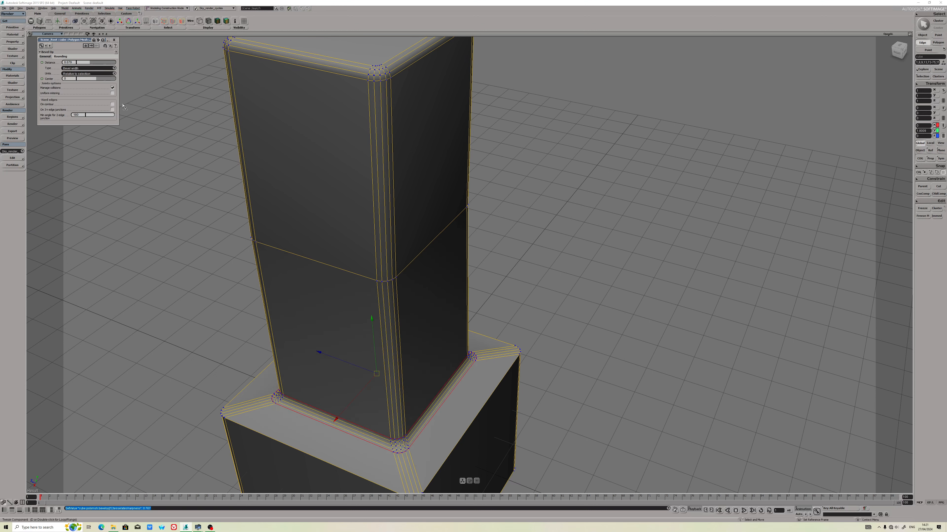
click(112, 93)
click(112, 93)
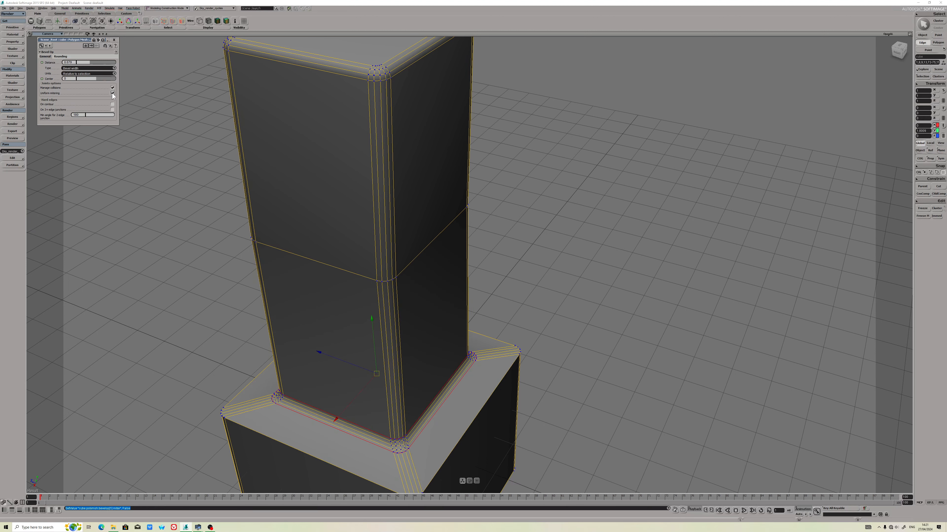
click(112, 93)
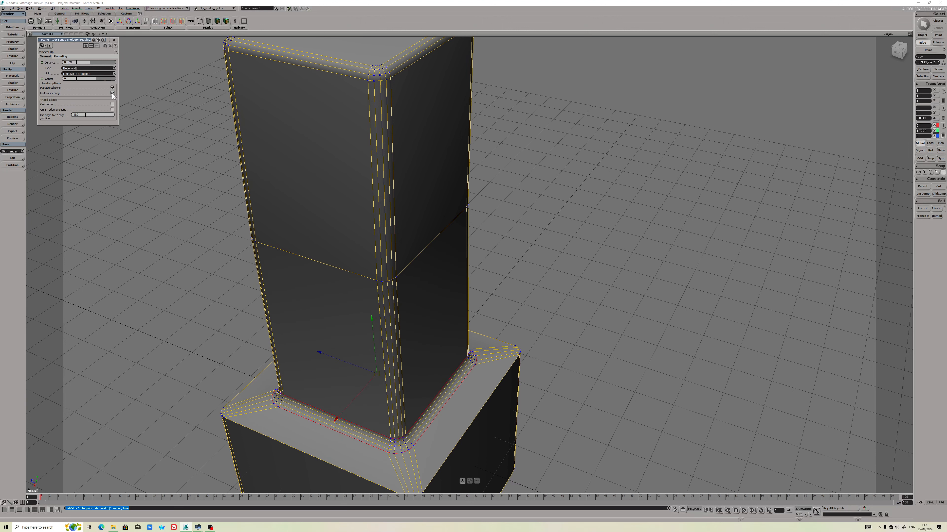
Leave component tweaking, return to object selection with the whole tower selected, and activate the Translate tool.
key(m)
scroll(430, 190, down, 5)
right_click(425, 189)
click(432, 240)
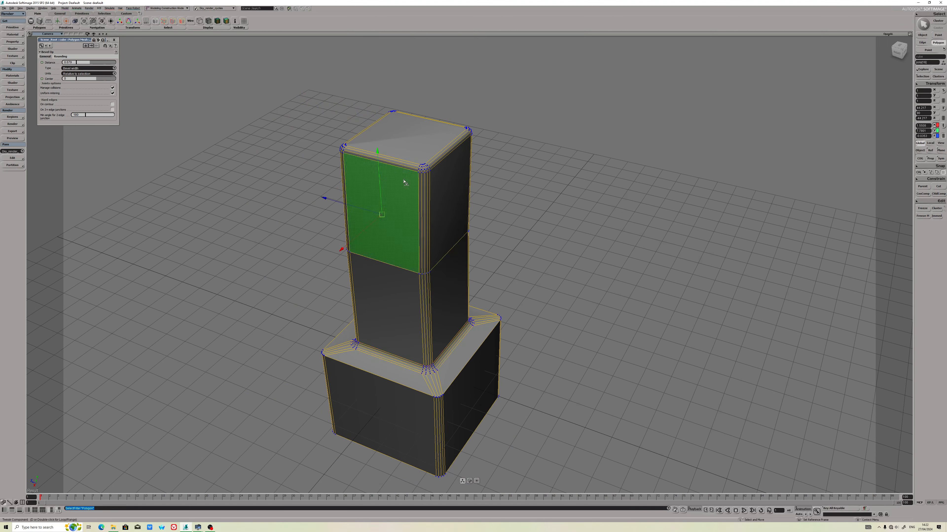
click(409, 231)
click(923, 36)
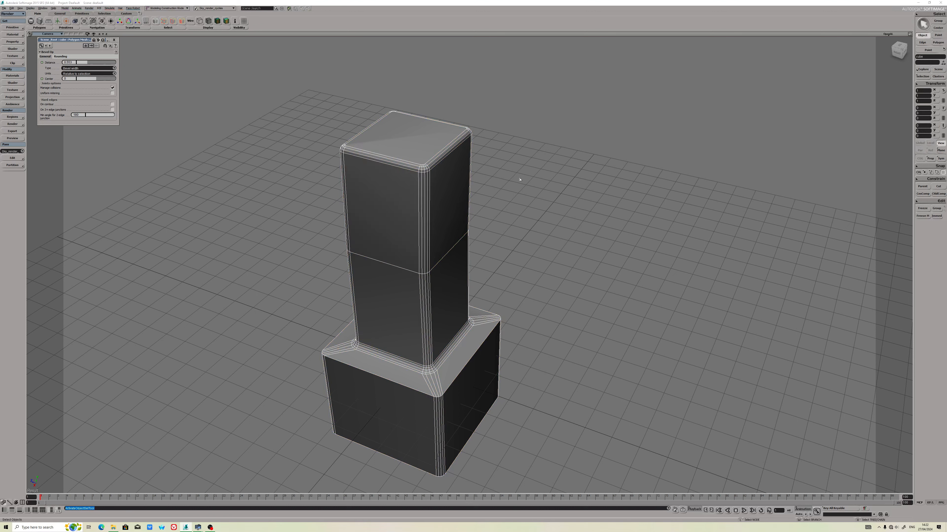
key(v)
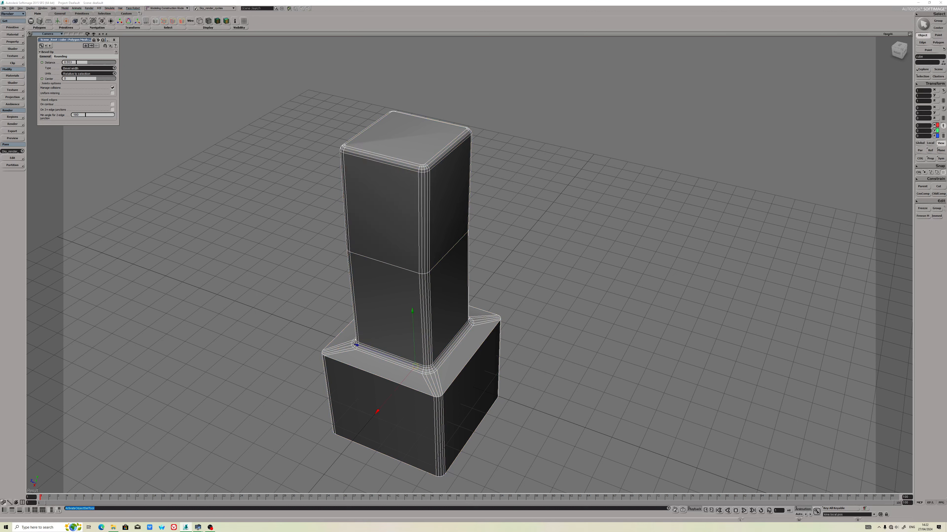
Freeze the tower's construction history and save the scene over the existing file in the project's Scenes folder.
click(921, 209)
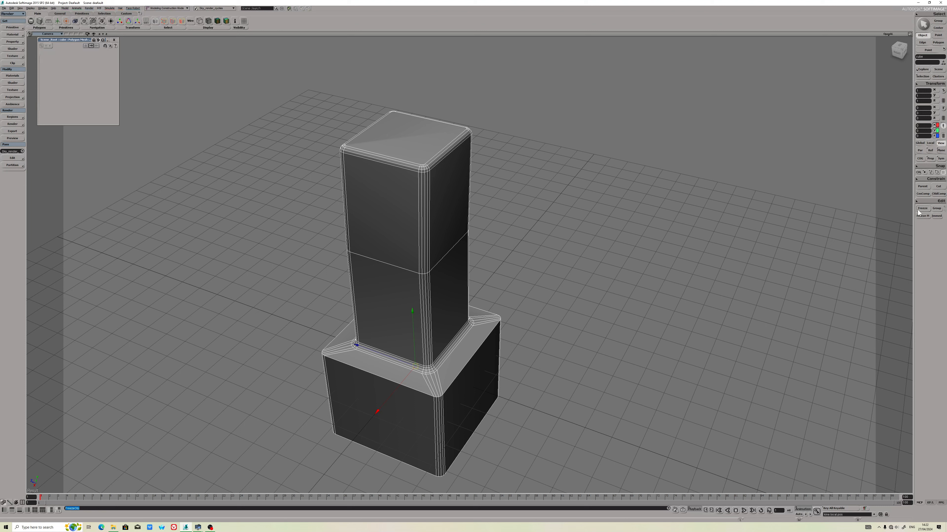
click(3, 7)
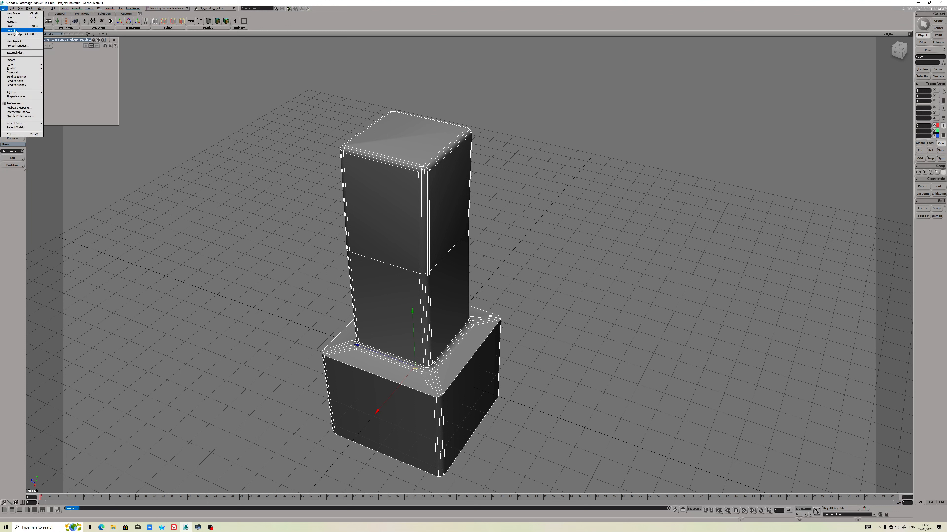
click(12, 30)
click(465, 233)
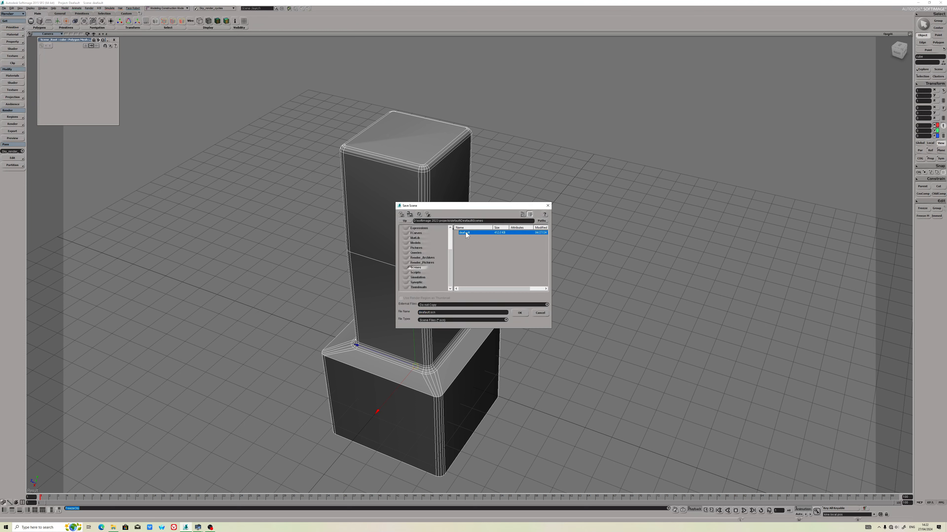
click(519, 313)
key(Return)
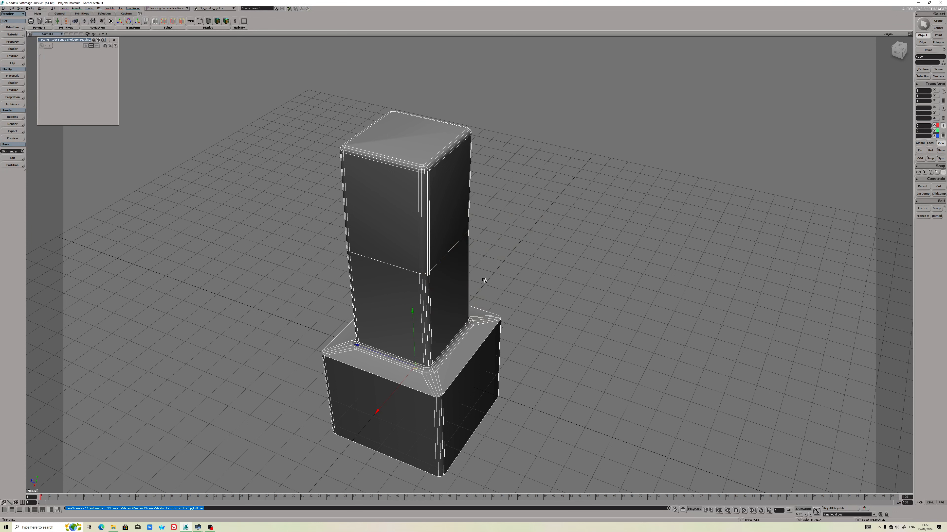
Save another copy of the scene under the name bevel_test_01.
click(3, 8)
click(12, 30)
drag(431, 312, 408, 312)
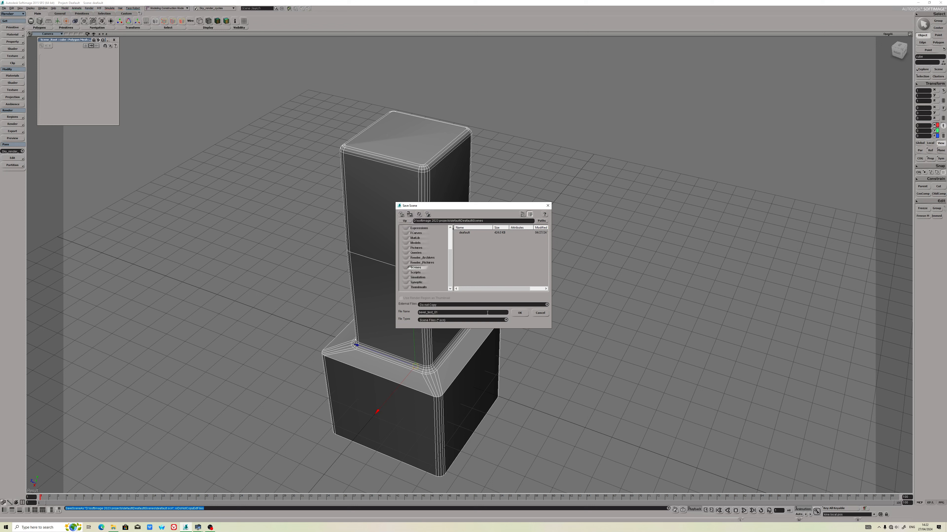
click(514, 314)
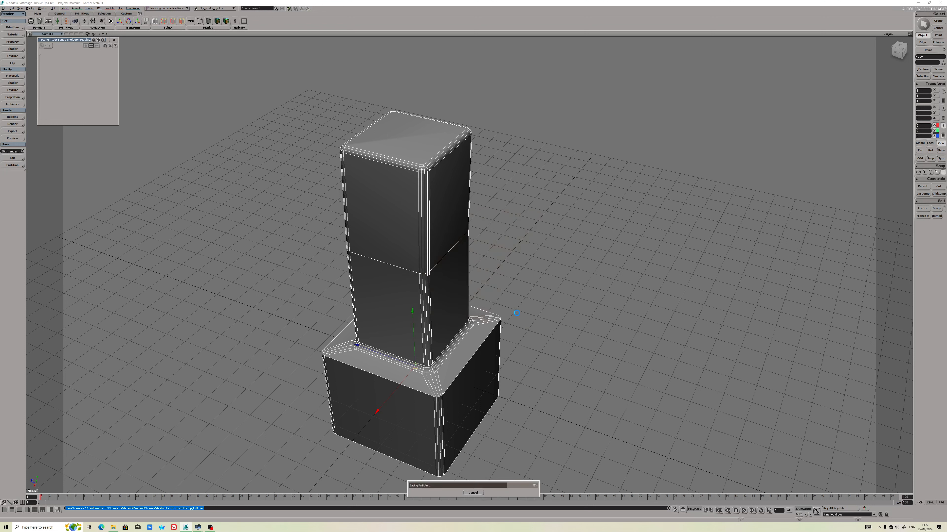
Start a new empty scene, reopen bevel_test_01 from the Scenes folder, and select the tower.
click(3, 8)
click(5, 14)
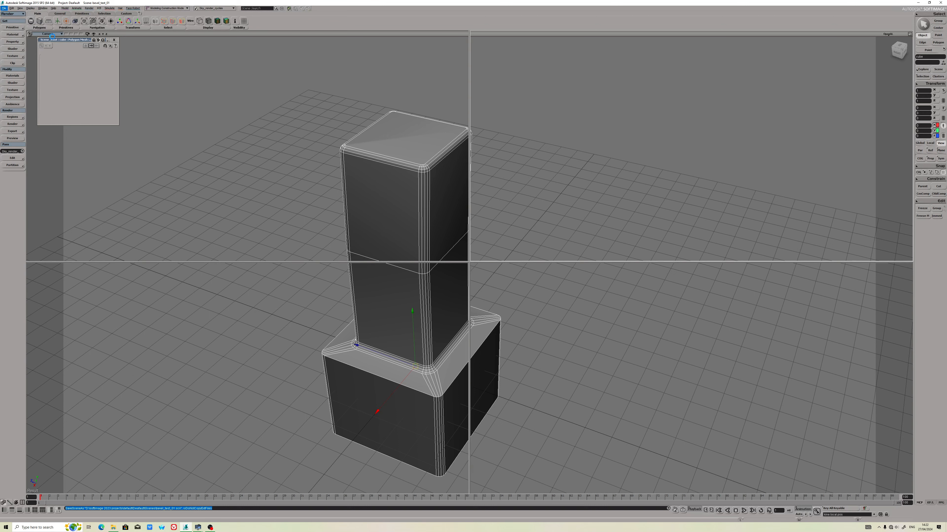
click(4, 9)
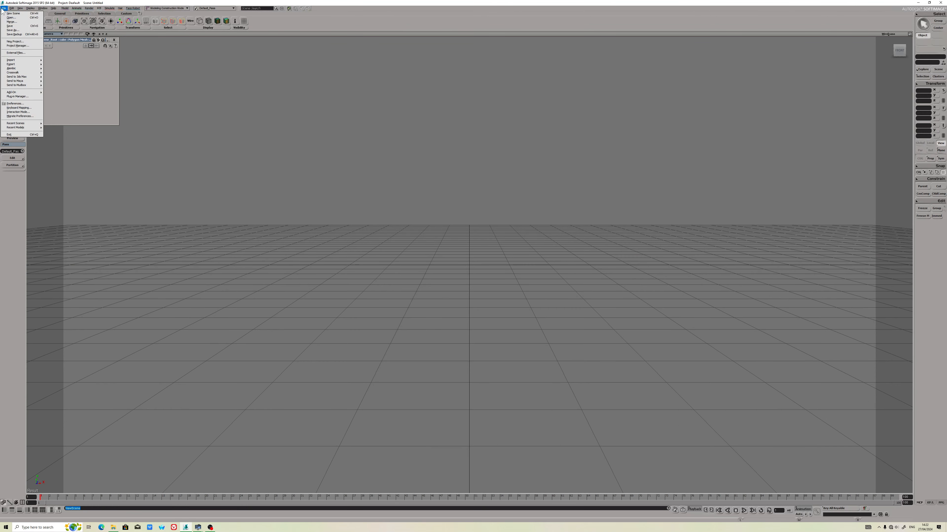
click(18, 22)
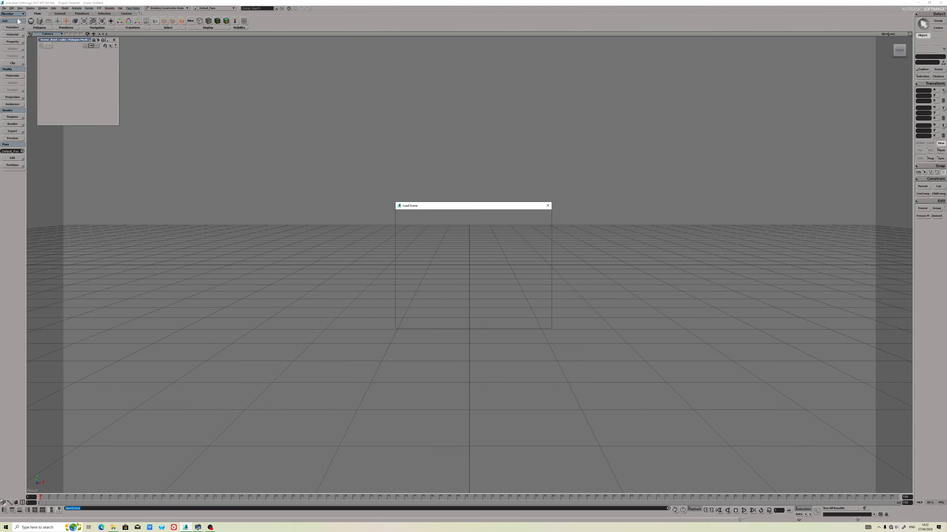
click(466, 233)
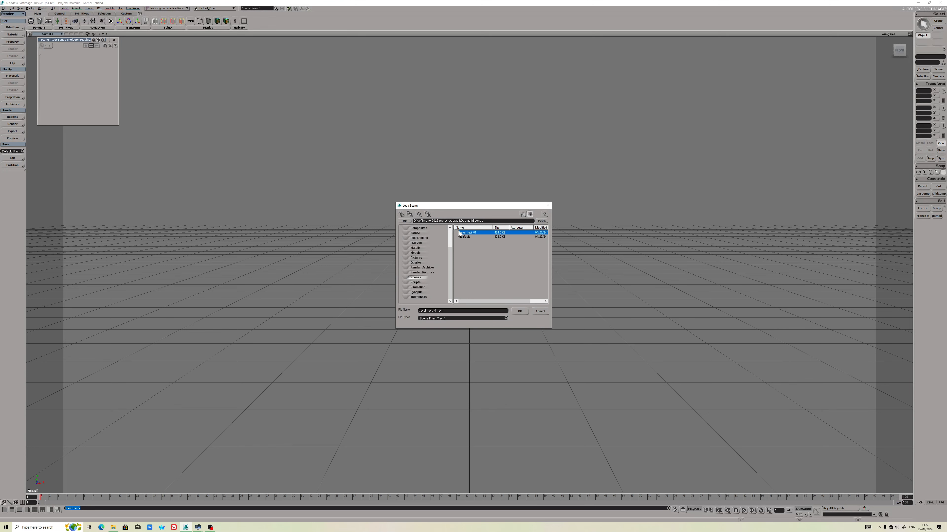
click(519, 311)
click(427, 306)
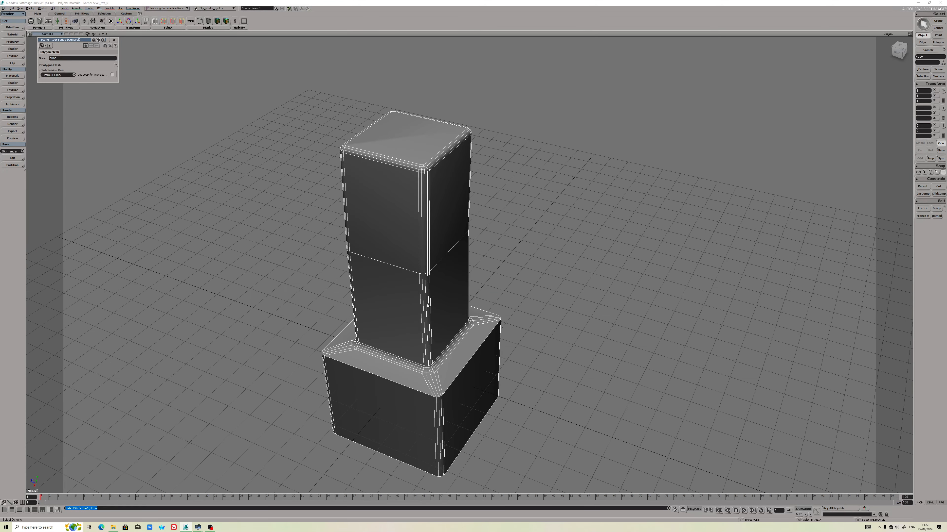
key(s)
drag(427, 306, 507, 258)
middle_drag(507, 258, 669, 261)
drag(669, 260, 386, 276)
Switch to File Explorer, re-sort the D: drive contents, and open the default folder inside the Softimage projects folder.
click(111, 526)
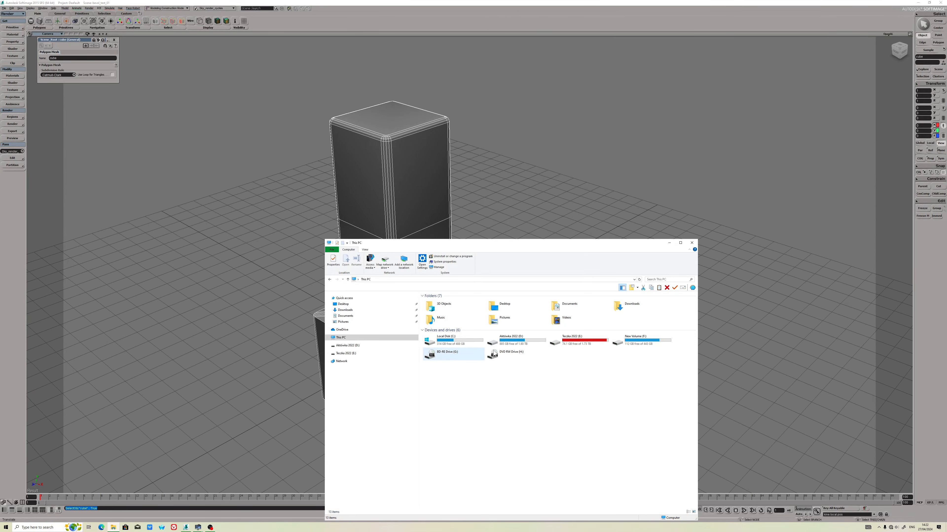
double_click(505, 340)
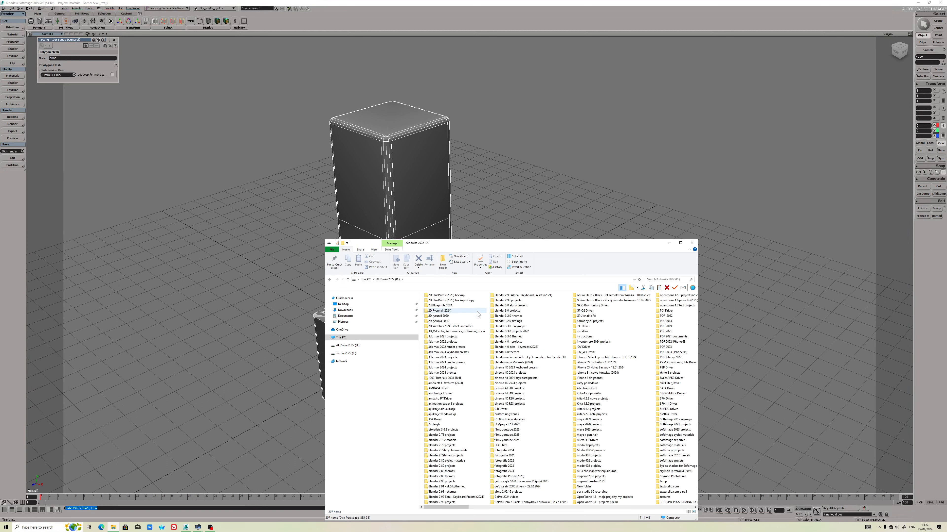
right_click(478, 312)
mouse_move(515, 326)
click(562, 332)
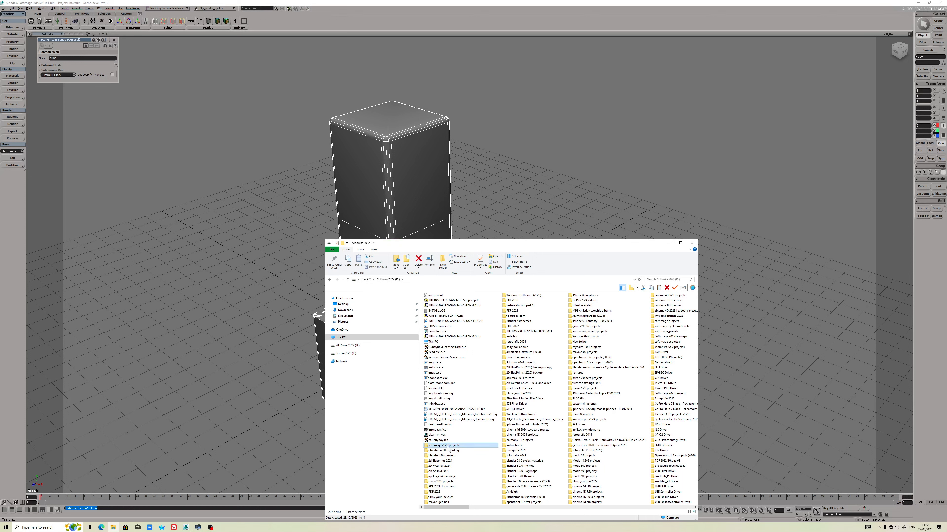
double_click(443, 446)
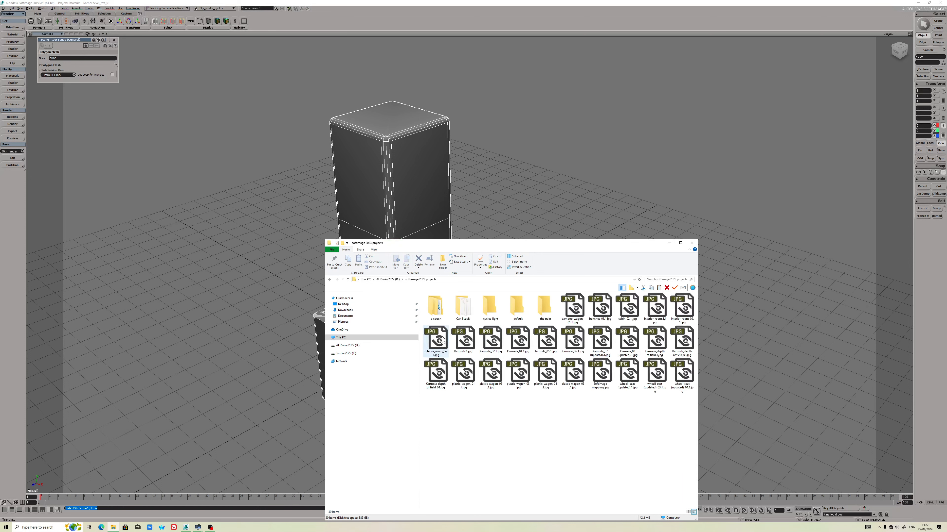
double_click(517, 308)
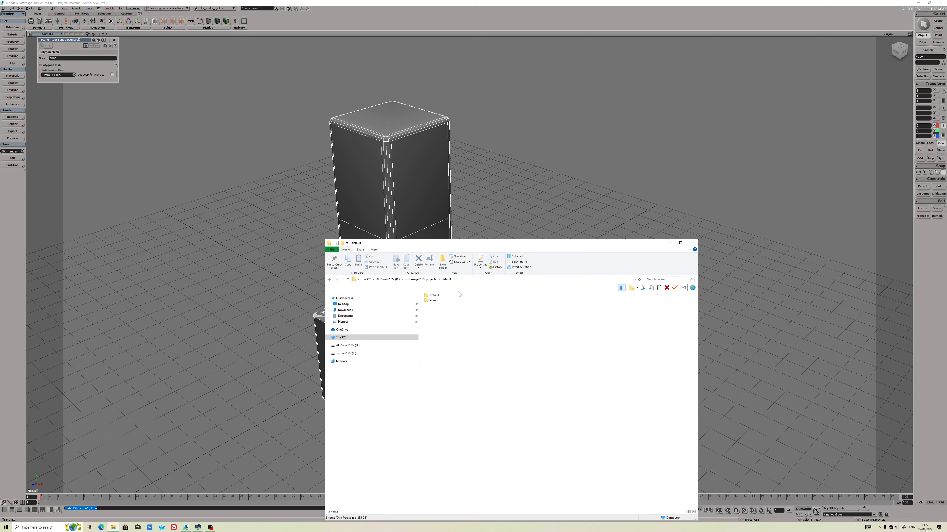
Examine the nested default project folder and its Scenes subfolder, and return to the parent folder.
double_click(438, 302)
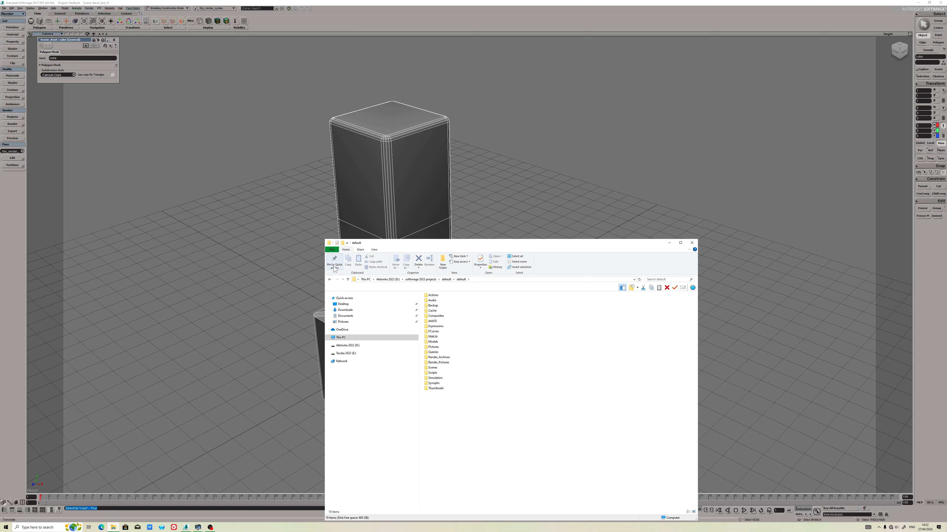
click(330, 279)
click(329, 279)
click(434, 301)
double_click(434, 301)
double_click(436, 369)
click(328, 279)
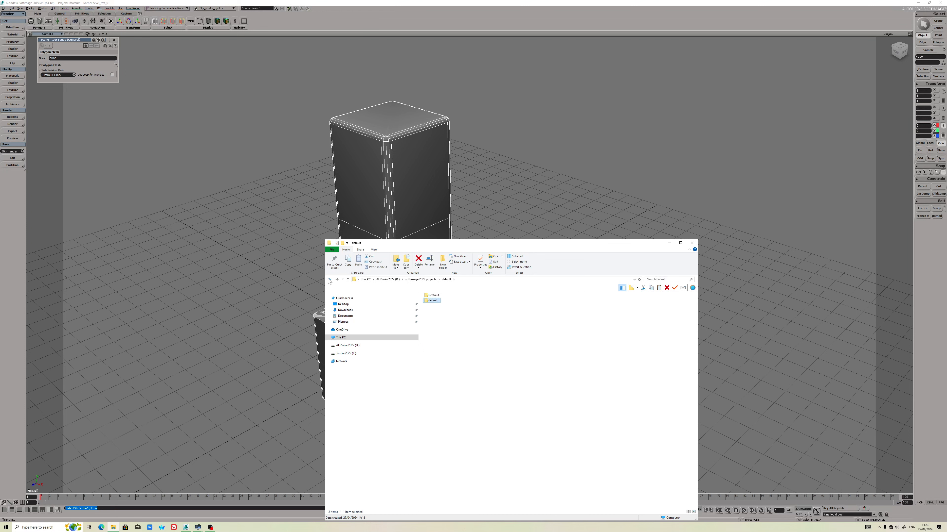
click(329, 279)
Check the Scenes and Render_Pictures folders of the Deafault project, and minimize File Explorer.
double_click(438, 296)
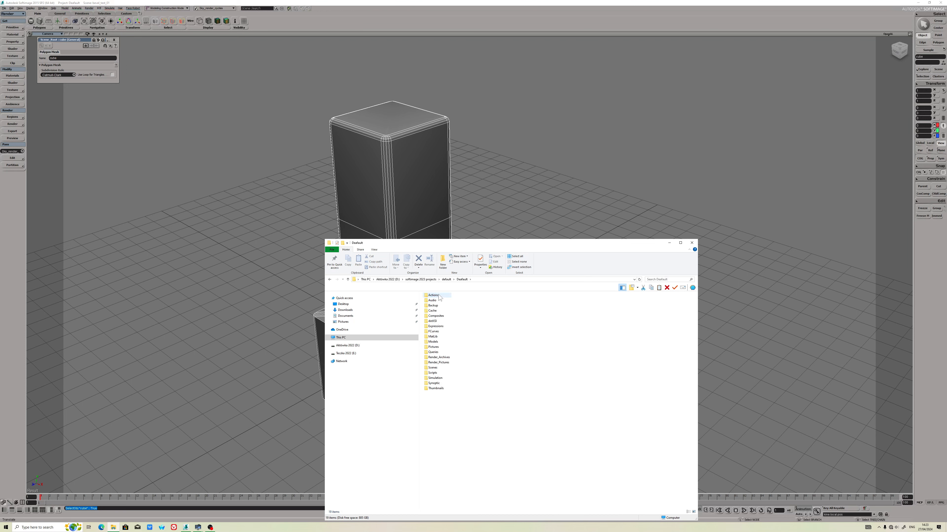
double_click(434, 369)
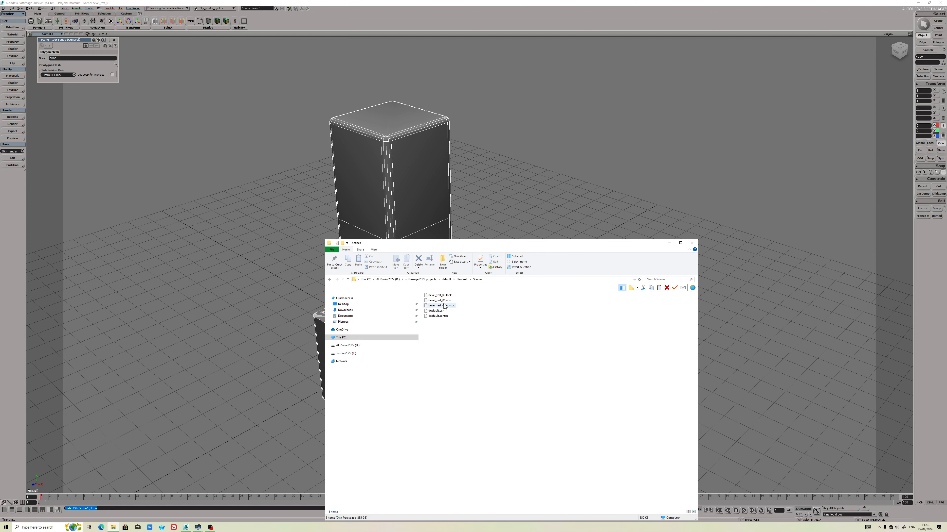
click(329, 279)
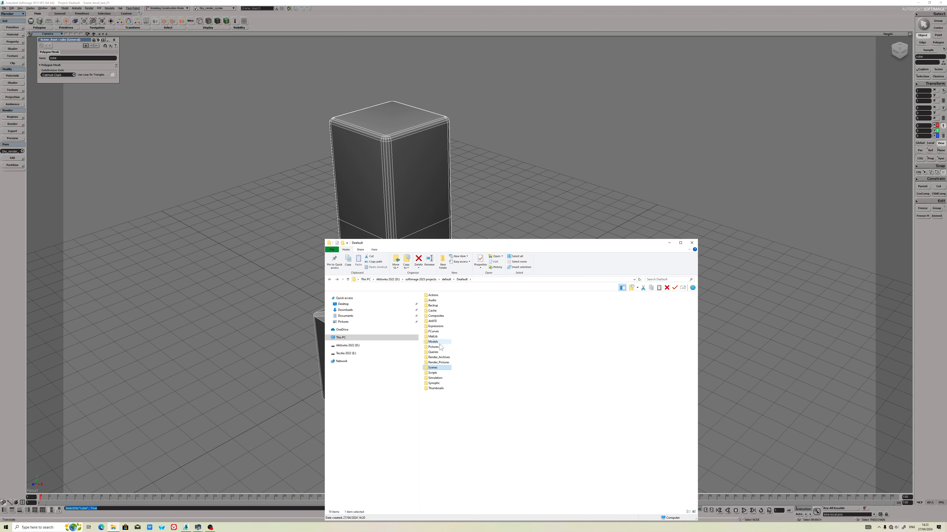
click(439, 362)
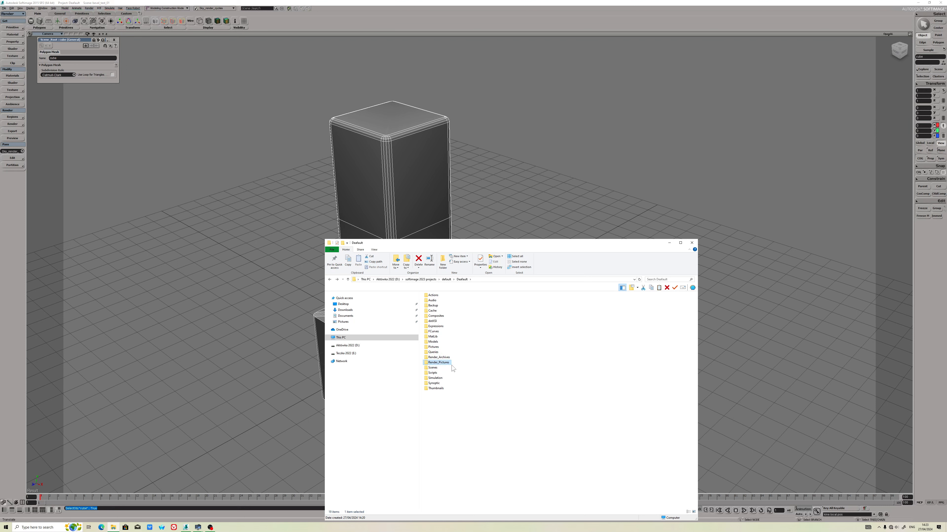
double_click(448, 365)
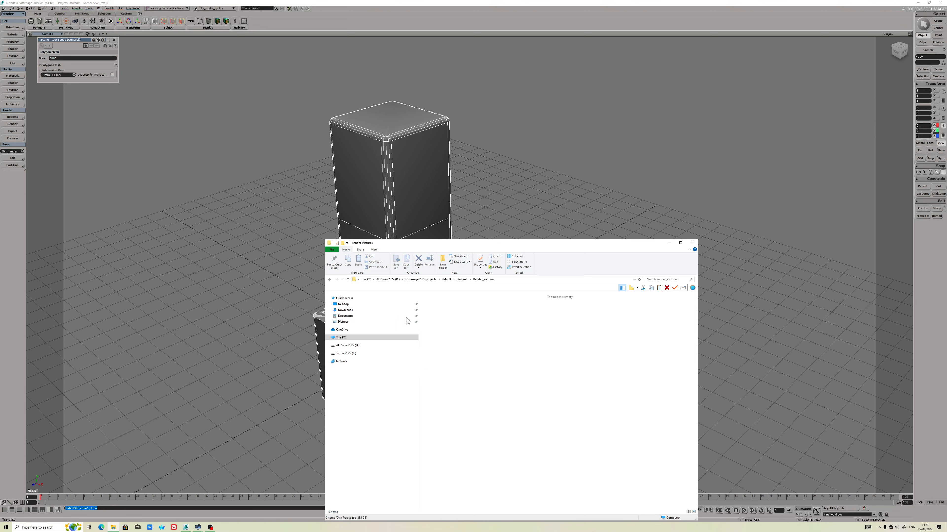
click(329, 279)
click(669, 243)
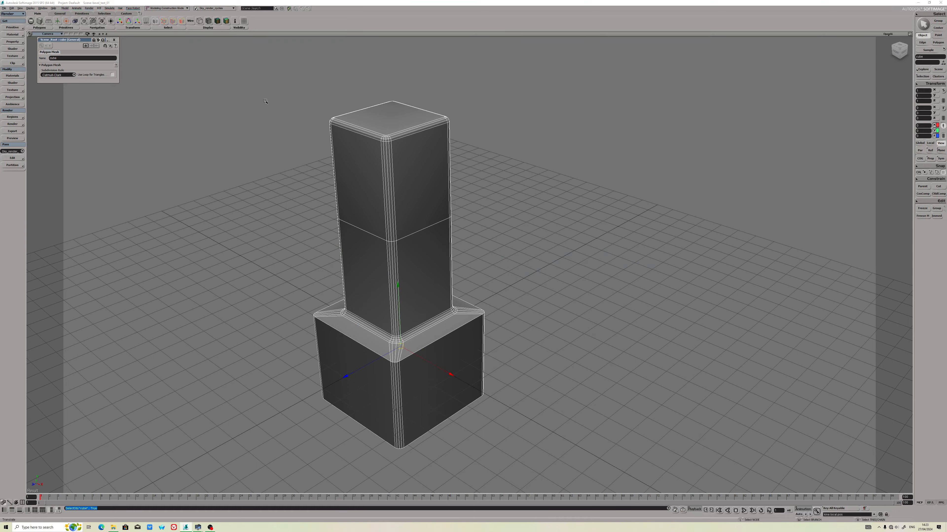
Open the current render pass's options and display the resolved path of its Main output file.
right_drag(265, 101, 317, 139)
drag(391, 168, 377, 148)
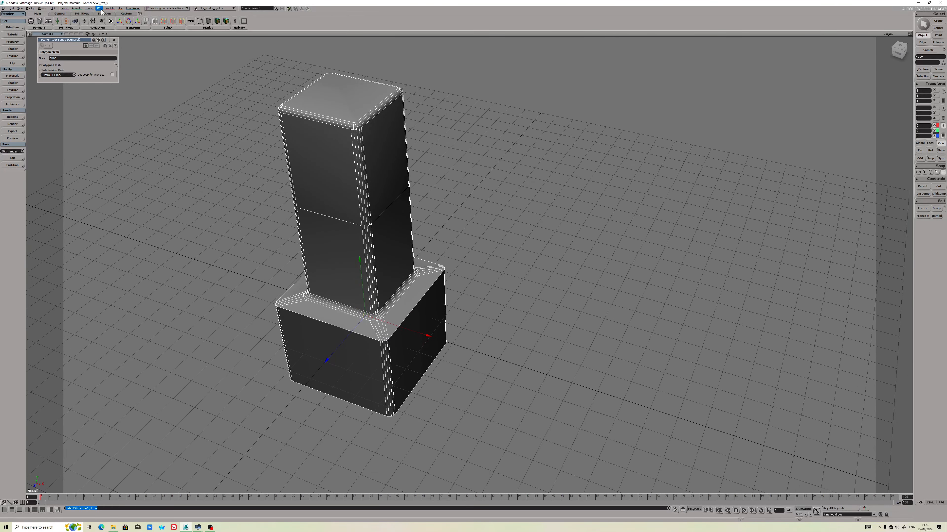
click(89, 8)
mouse_move(103, 84)
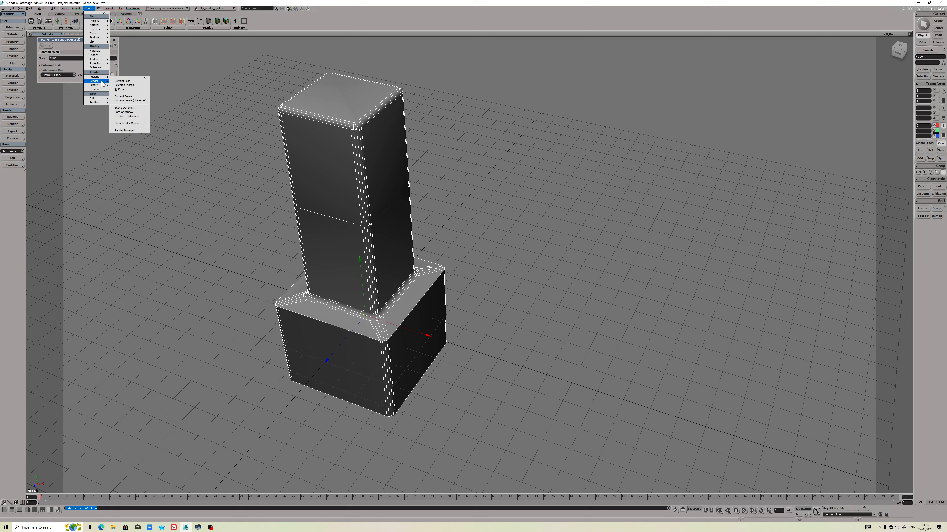
click(123, 112)
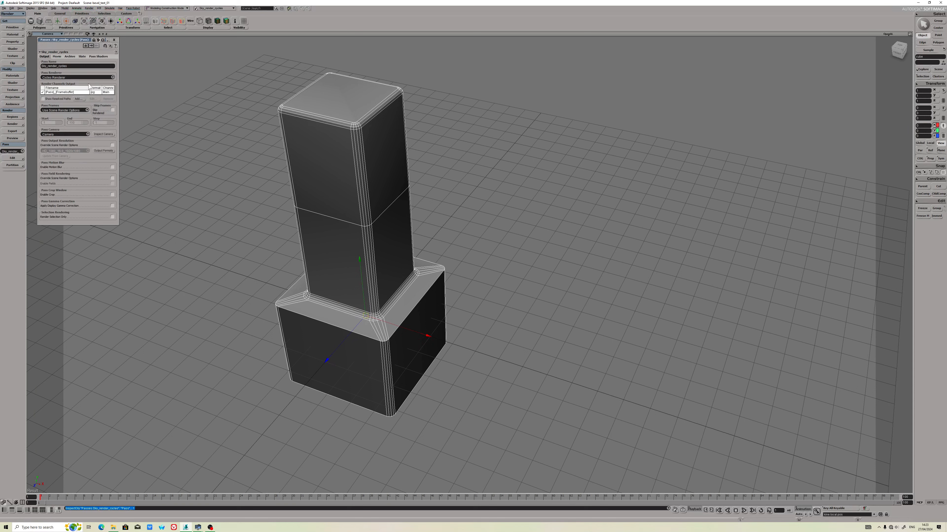
click(69, 93)
click(57, 99)
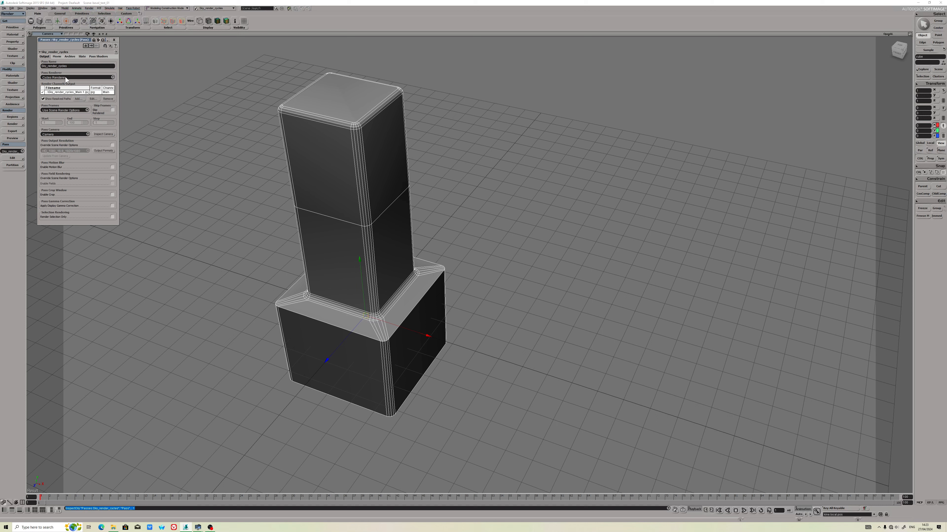
Rename the render pass's Main output file to cycles_01.
double_click(65, 93)
drag(75, 94, 46, 94)
click(74, 66)
double_click(66, 92)
drag(74, 93, 48, 96)
text(cycles_01)
key(Return)
Add a Cycles Background light to the scene.
click(90, 9)
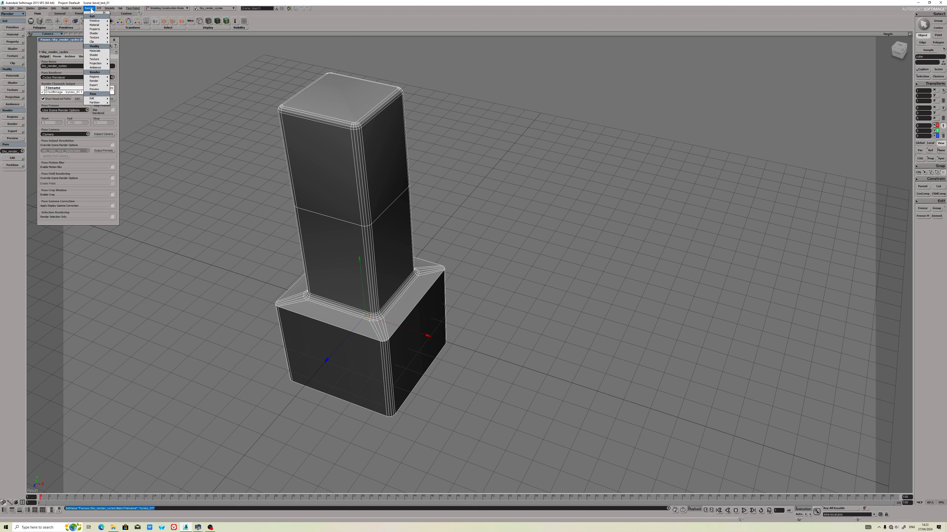
mouse_move(107, 65)
mouse_move(97, 21)
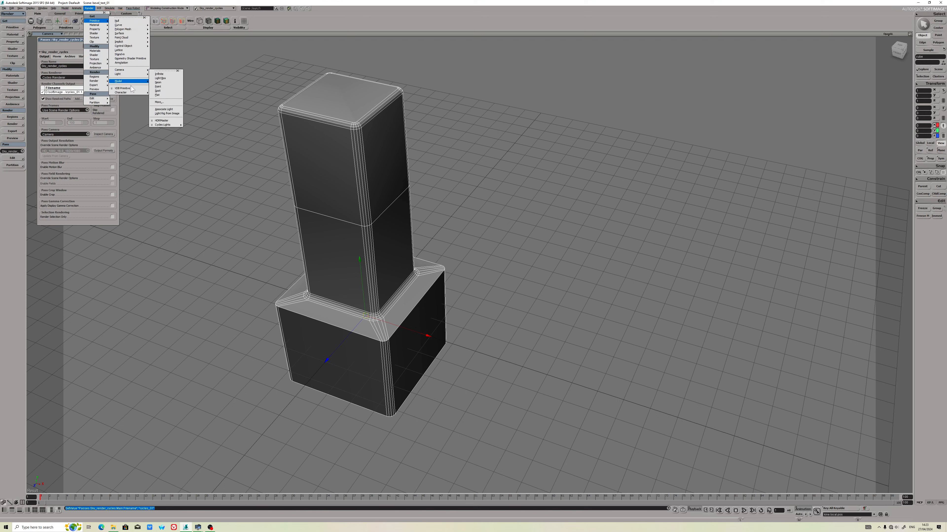
mouse_move(164, 124)
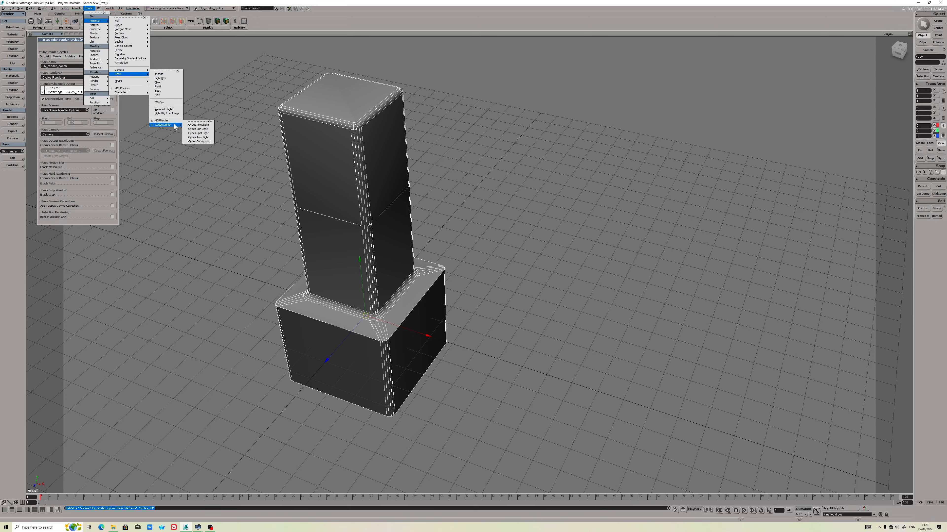
click(205, 140)
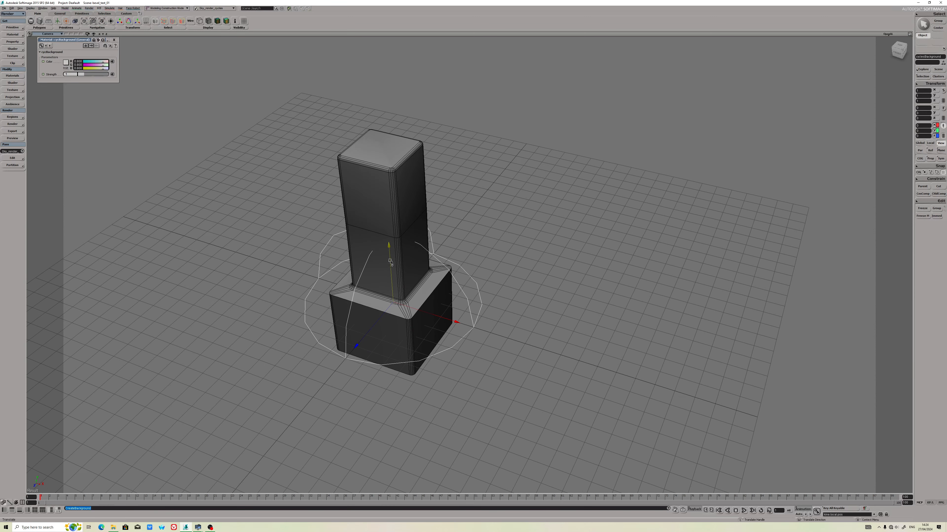
Move the Cycles Background dome vertically above the tower and slightly lower its strength.
drag(389, 258, 387, 193)
key(s)
middle_drag(388, 192, 566, 137)
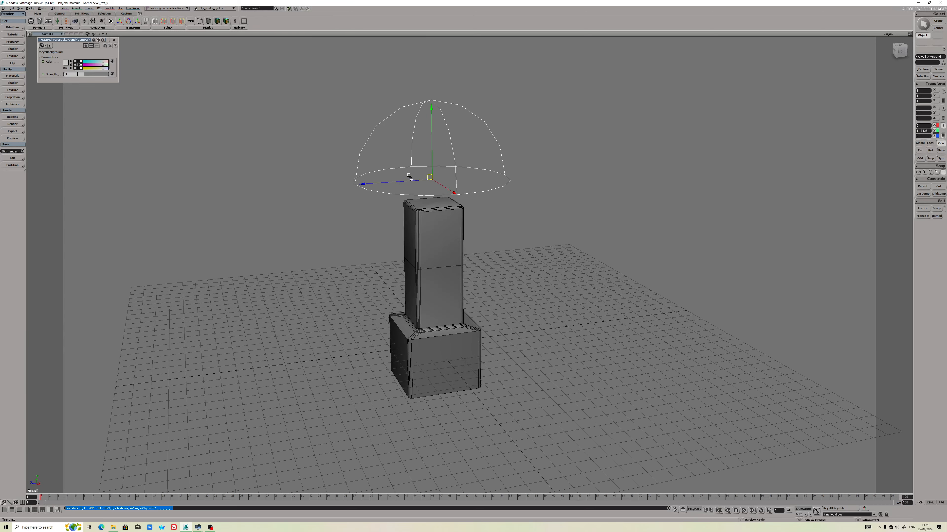
scroll(567, 137, up, 4)
drag(84, 74, 83, 75)
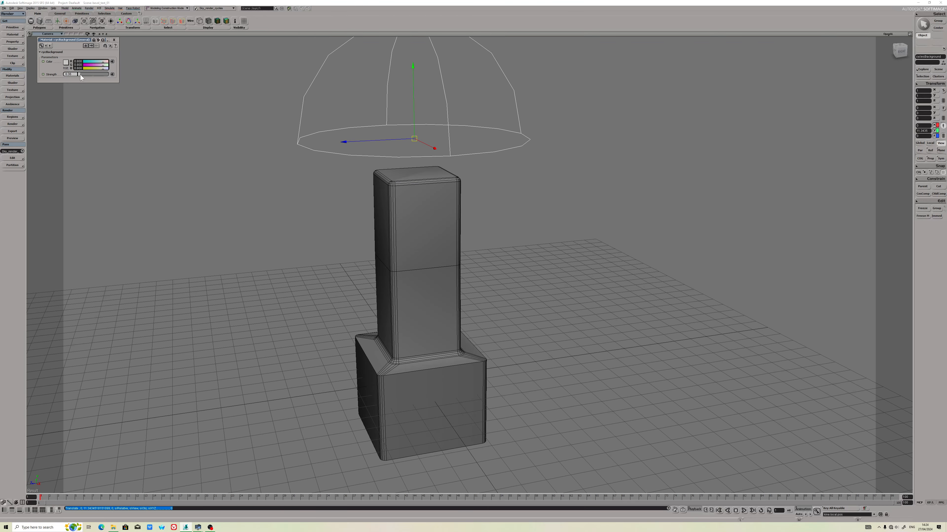
Add a Cycles Sun light to the scene.
click(86, 8)
mouse_move(98, 21)
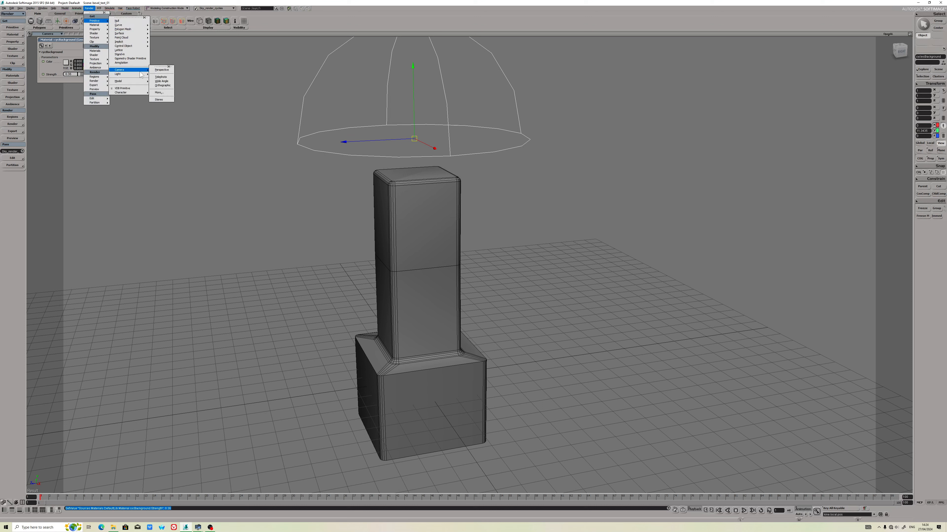
mouse_move(134, 74)
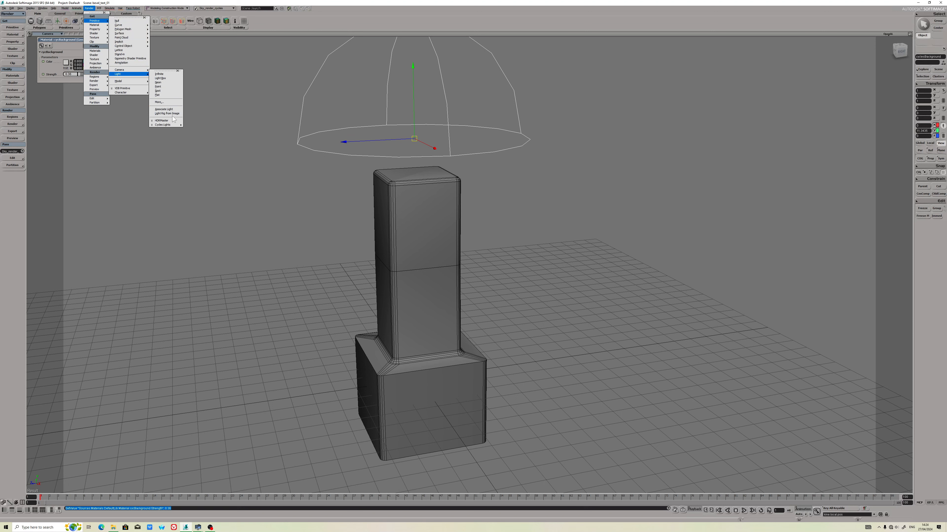
mouse_move(171, 125)
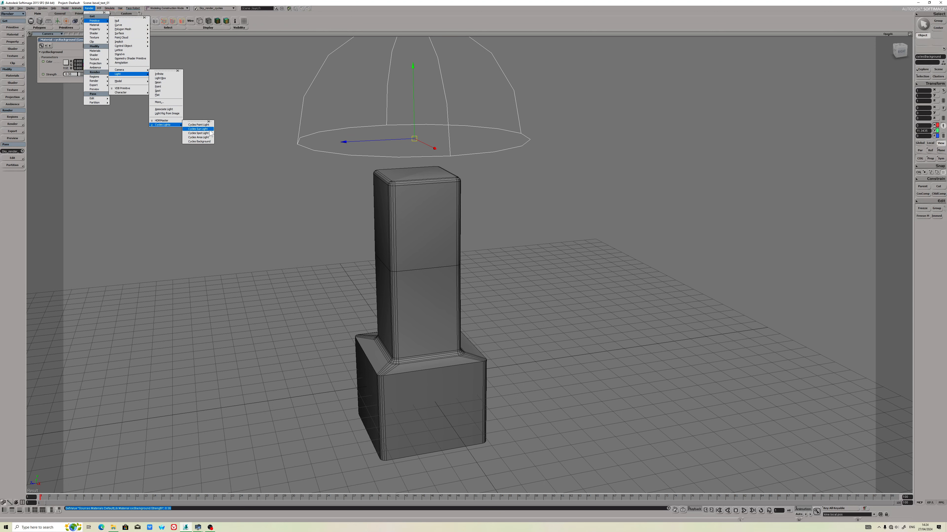
click(198, 129)
scroll(429, 109, down, 3)
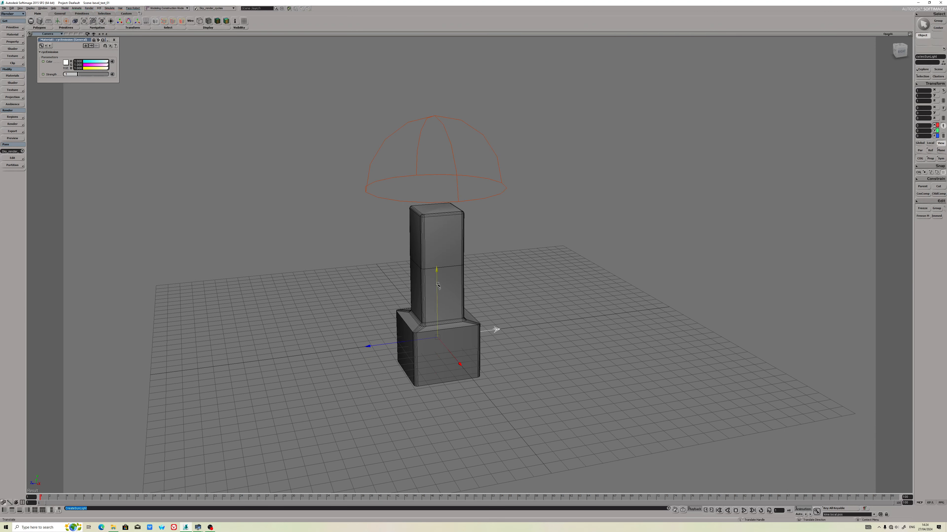
Raise the Cycles Sun light above the tower inside the background dome and rotate it to aim diagonally downward.
drag(429, 110, 550, 187)
key(r)
key(s)
middle_drag(550, 187, 545, 195)
key(v)
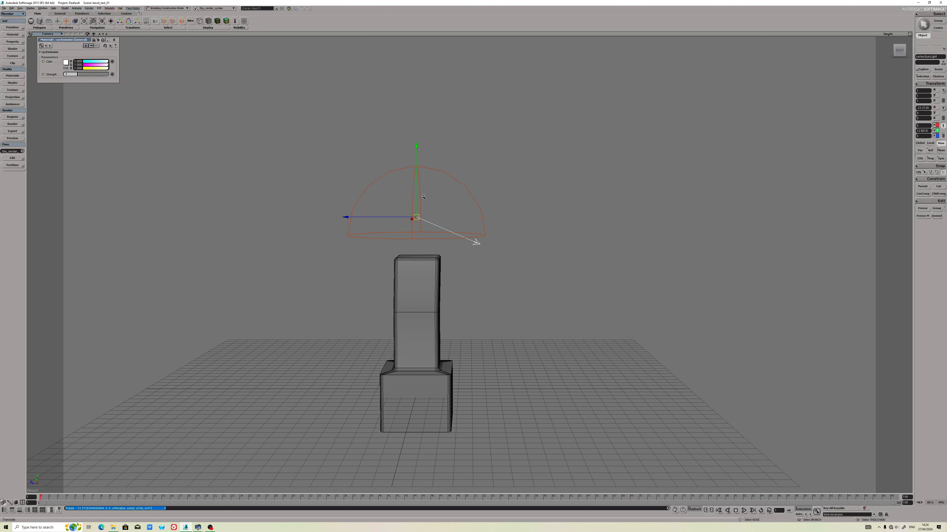
drag(414, 176, 399, 197)
Show the Explorer in place of the Front view and display the properties of the Cycles Background and Cycles Sun lights.
click(909, 34)
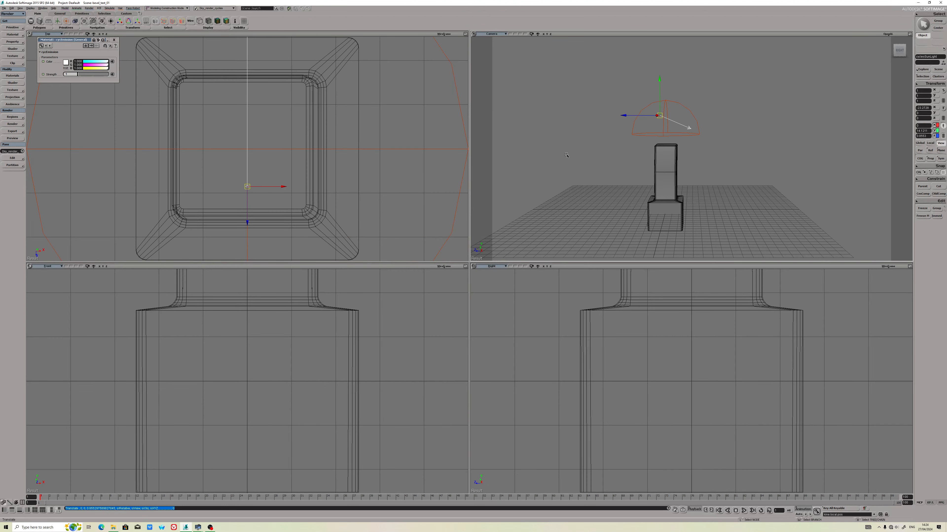
click(50, 266)
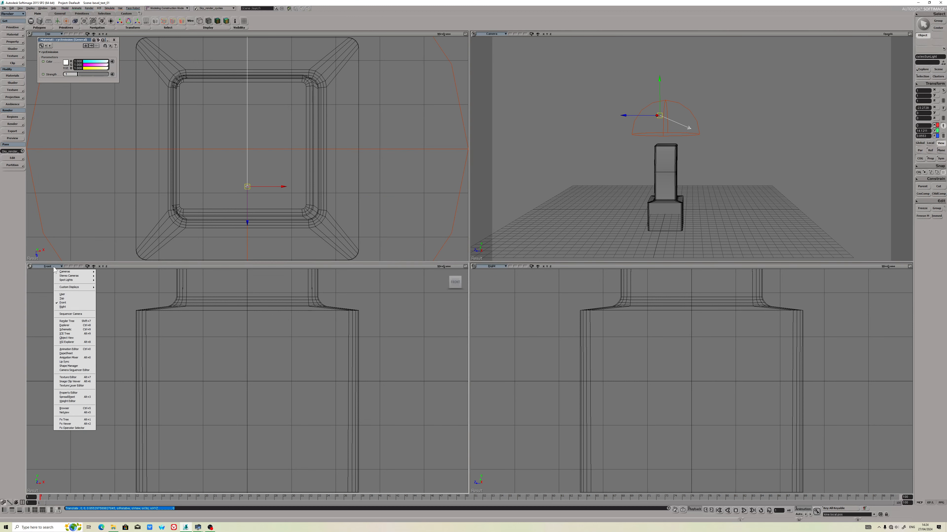
click(85, 325)
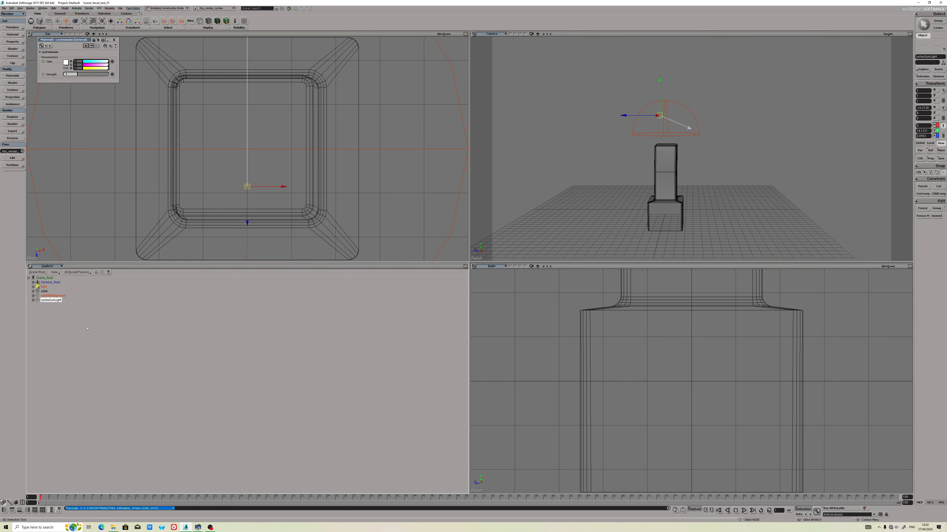
double_click(53, 300)
click(51, 296)
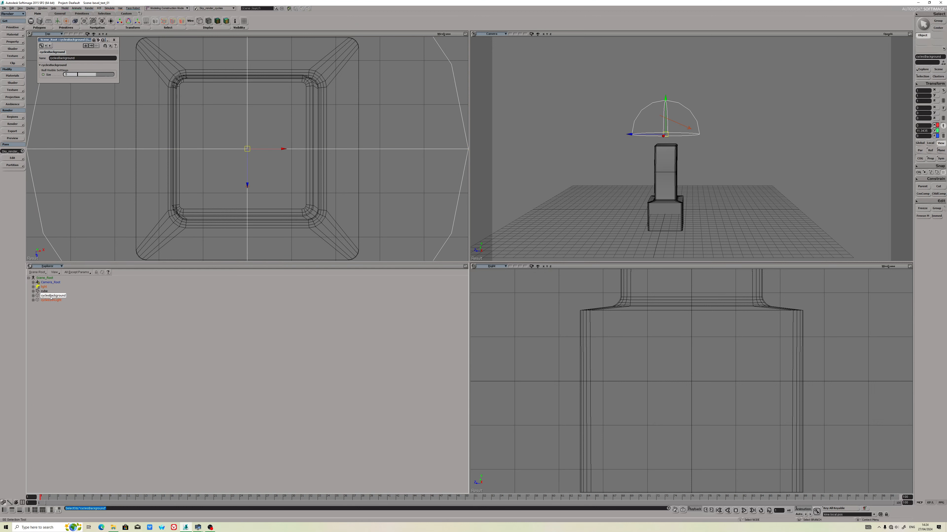
click(47, 300)
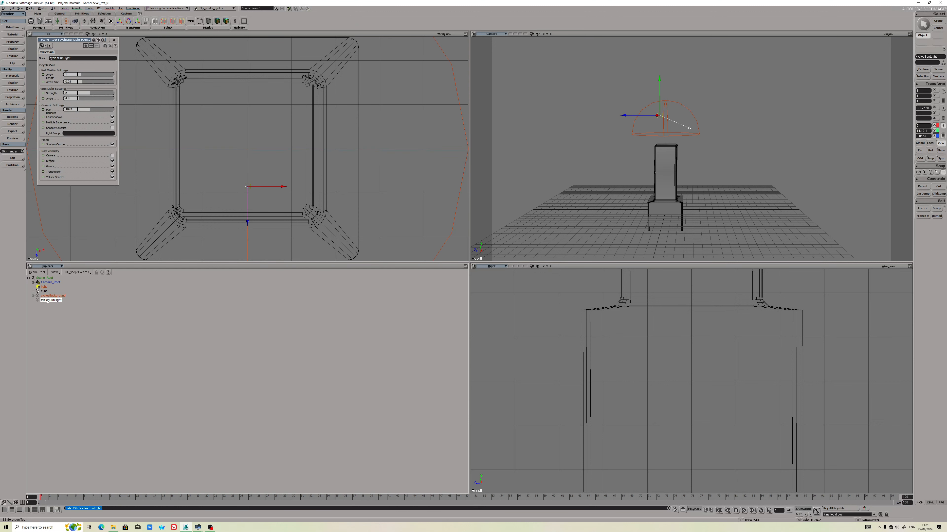
Parent the Cycles Sun light under the Cycles Background and nudge the background dome slightly upward.
drag(48, 301, 52, 297)
click(52, 297)
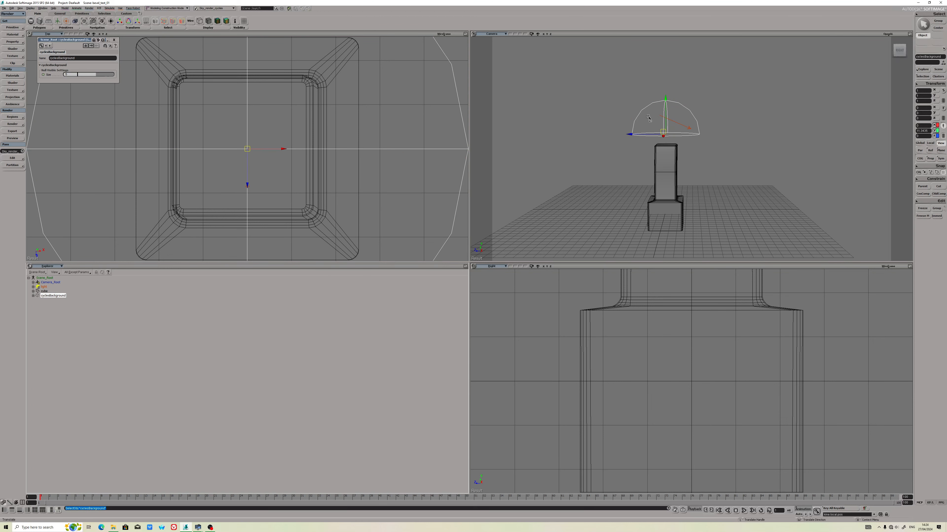
drag(642, 111, 665, 101)
click(679, 107)
click(681, 104)
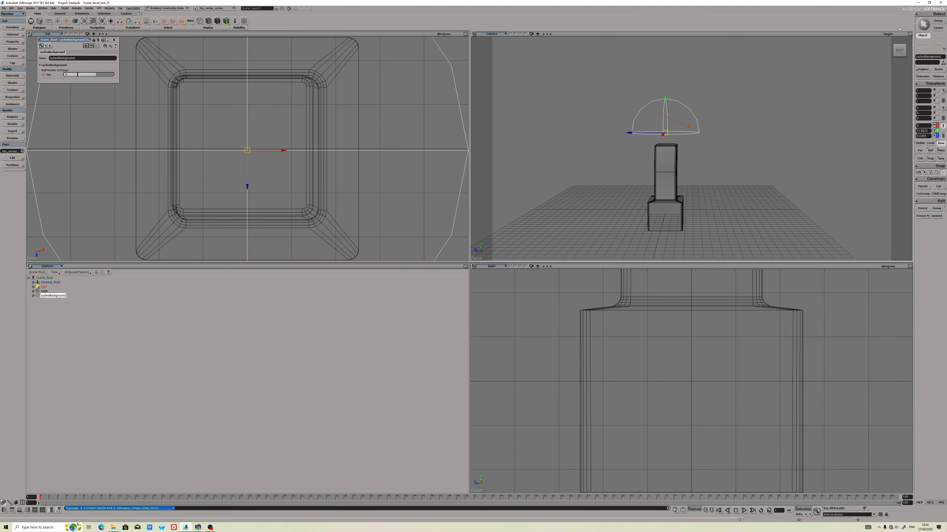
Maximize the Camera view, frame the tower at an angle and select the tower mesh.
click(910, 34)
key(s)
drag(470, 143, 574, 142)
middle_drag(406, 224, 480, 155)
drag(536, 164, 503, 166)
click(521, 198)
key(s)
right_drag(532, 190, 564, 193)
Open the output format settings from the render pass options, choose the Custom preset and enter a new horizontal resolution.
click(89, 7)
mouse_move(98, 80)
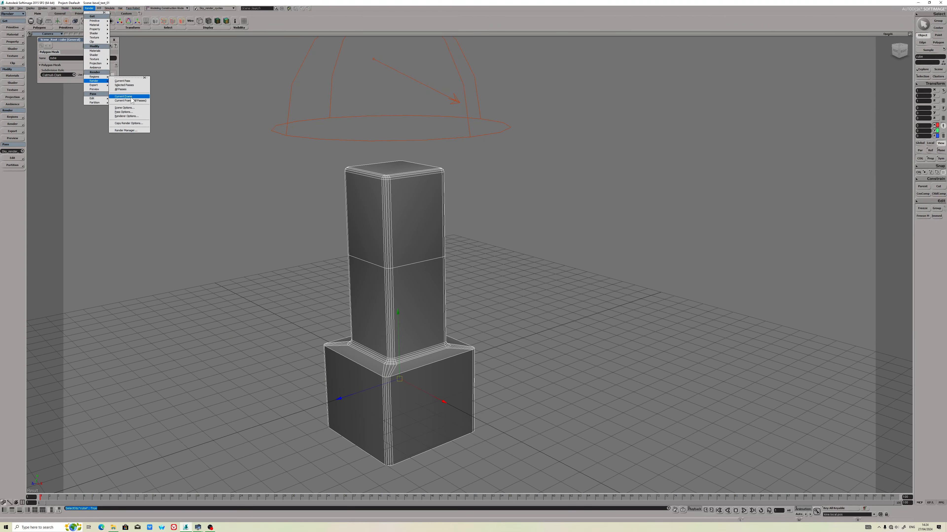
click(123, 112)
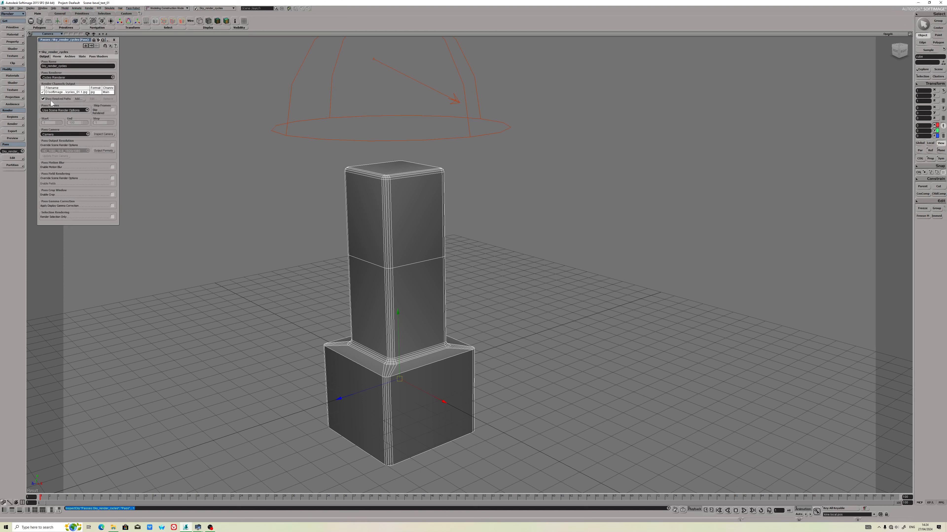
click(102, 151)
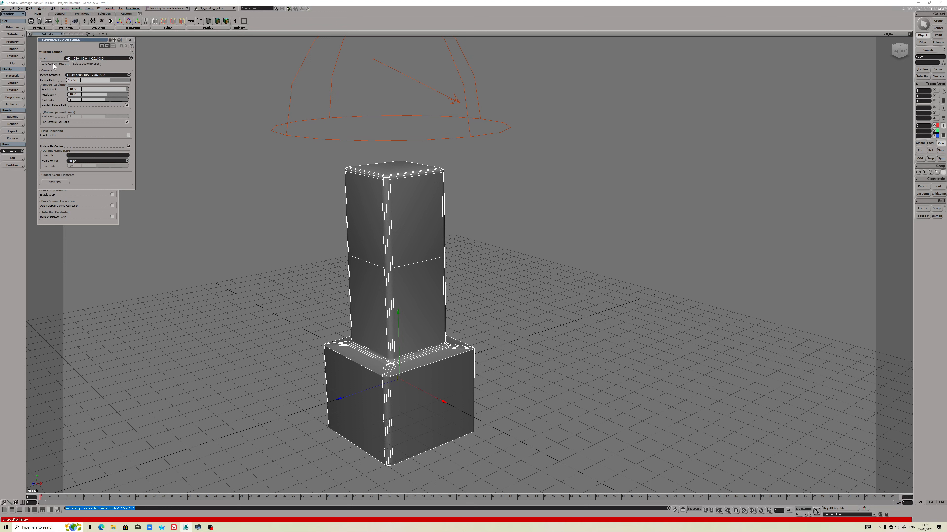
drag(99, 45, 185, 151)
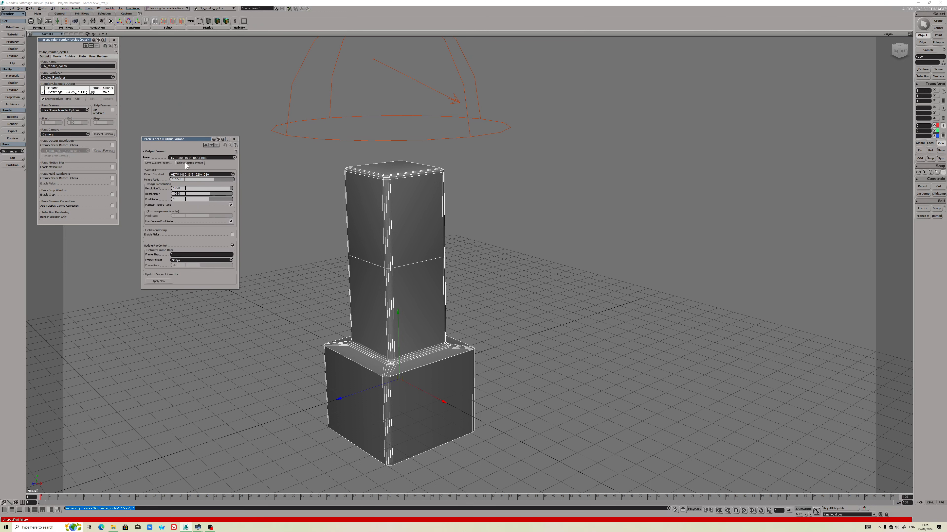
click(197, 159)
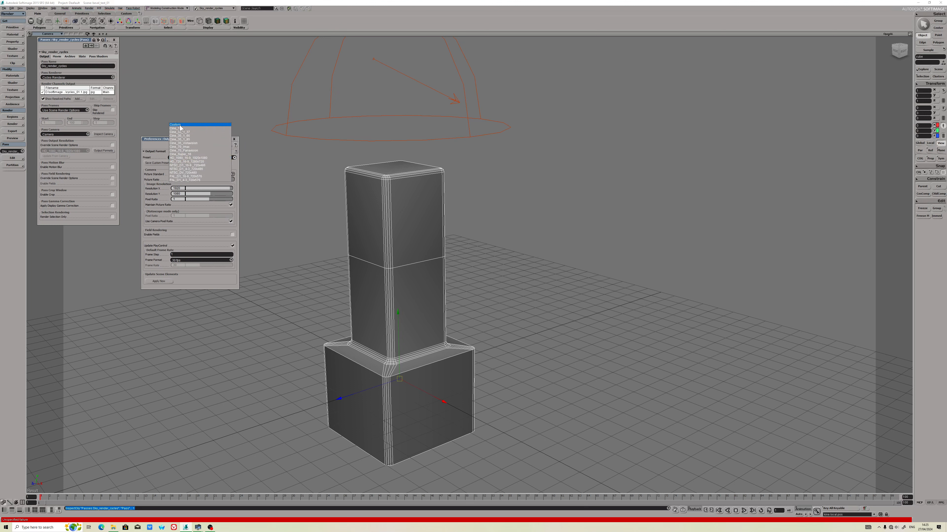
click(193, 128)
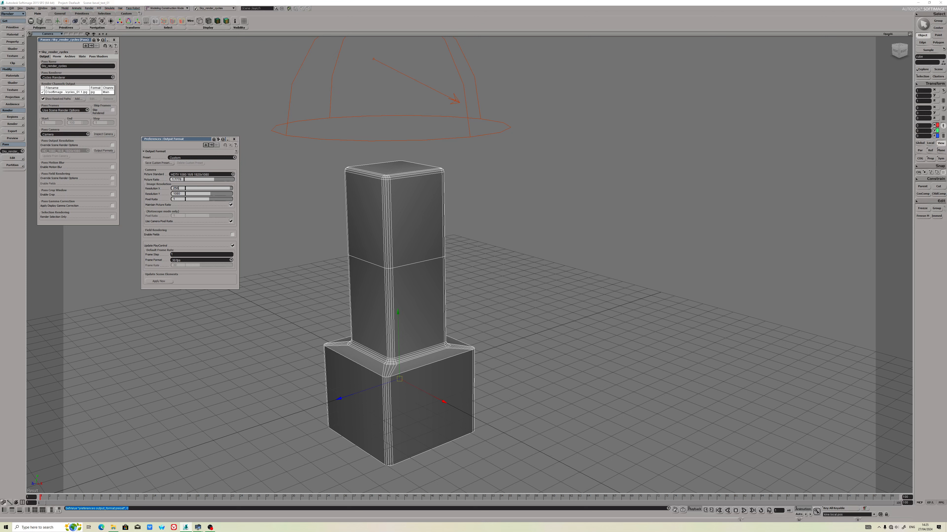
key(Return)
Save the custom output format as a preset named 2K_res and close the output format settings.
click(159, 164)
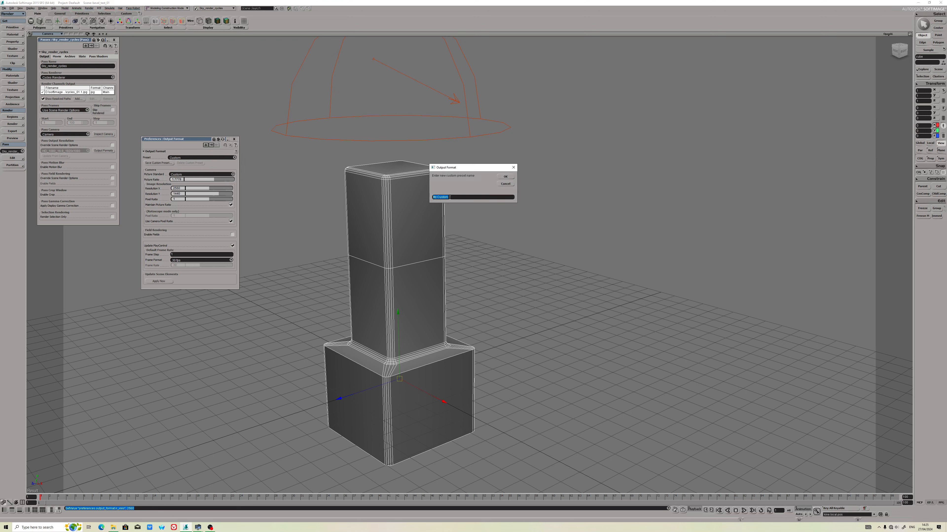
text(2K_res)
key(Return)
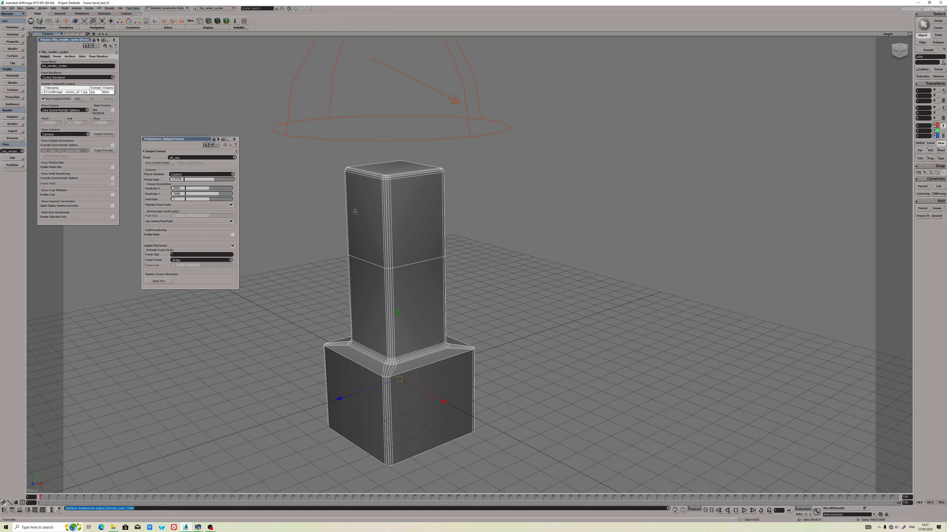
click(234, 139)
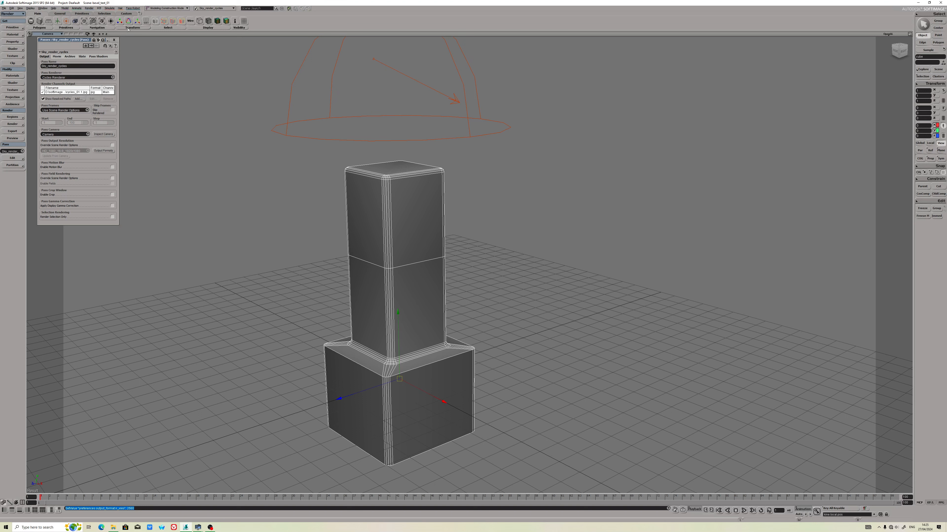
Set the end frame to 1 in the scene render options and close them.
click(89, 7)
mouse_move(106, 81)
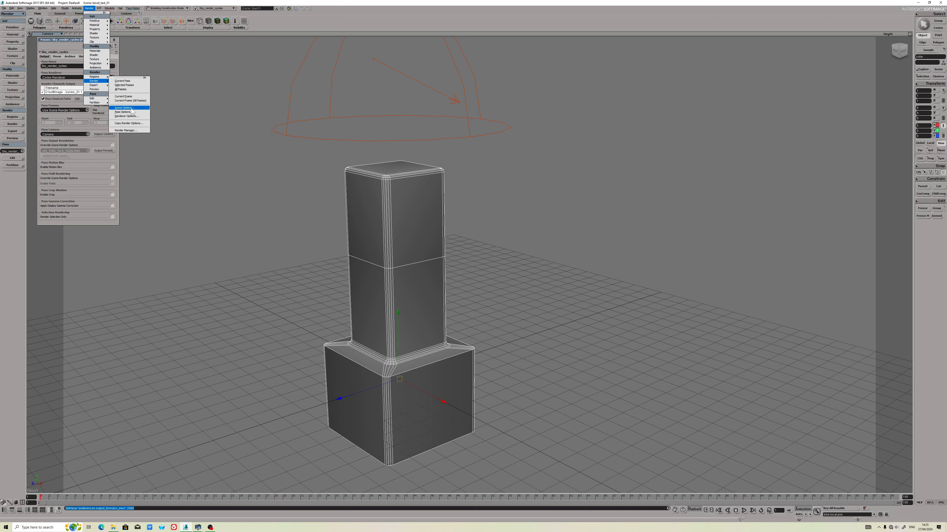
click(123, 108)
double_click(82, 104)
text(1)
key(Return)
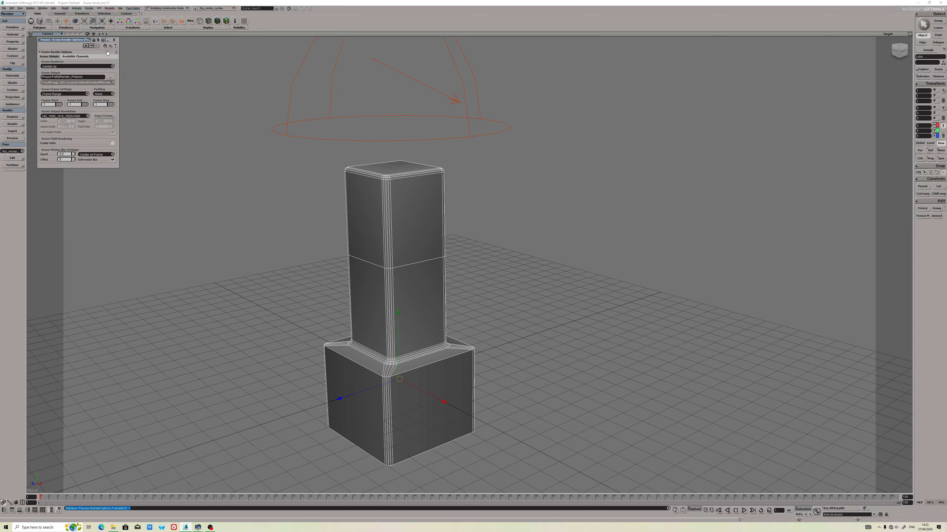
click(114, 41)
Reframe the Camera view so the whole tower is seen from slightly higher up.
click(396, 227)
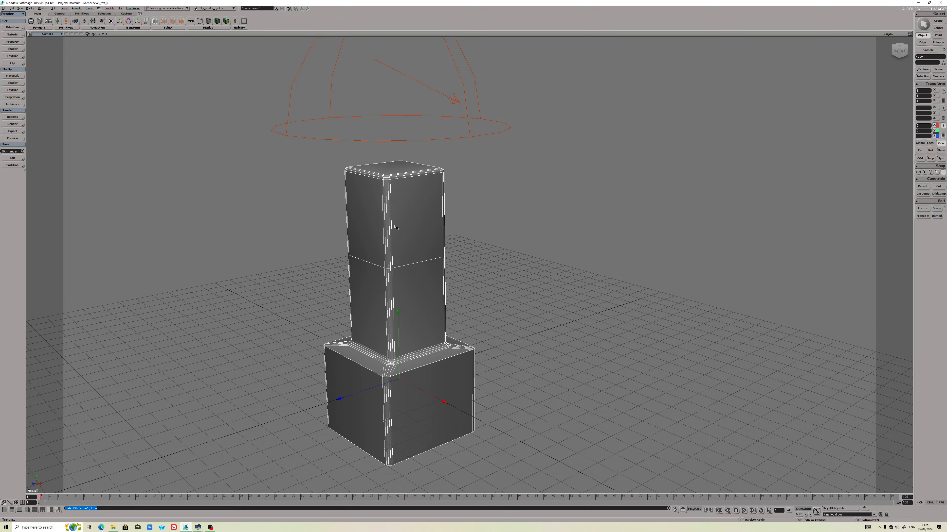
right_drag(378, 219, 366, 209)
drag(366, 209, 327, 129)
right_drag(328, 129, 290, 128)
right_drag(432, 183, 409, 166)
drag(409, 167, 395, 176)
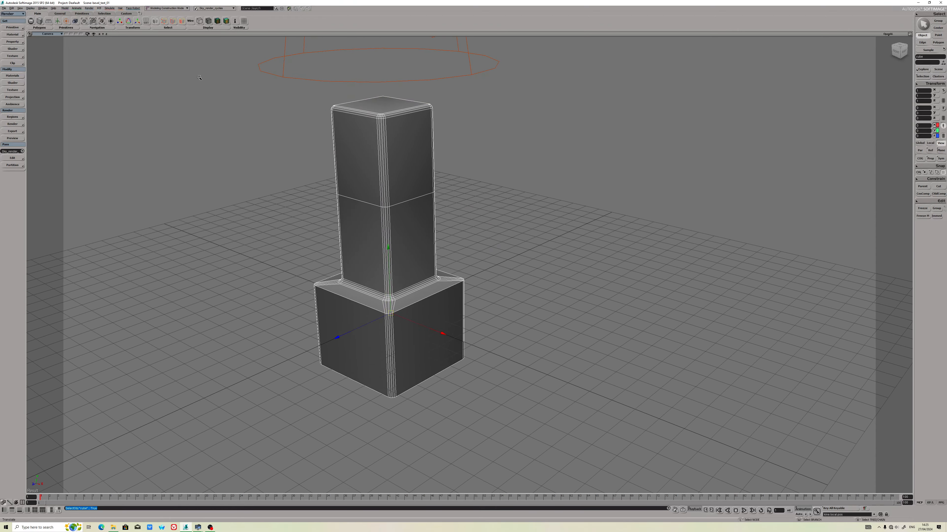
Open the Cycles renderer options and raise the render Samples value.
click(90, 10)
mouse_move(98, 8)
mouse_move(94, 81)
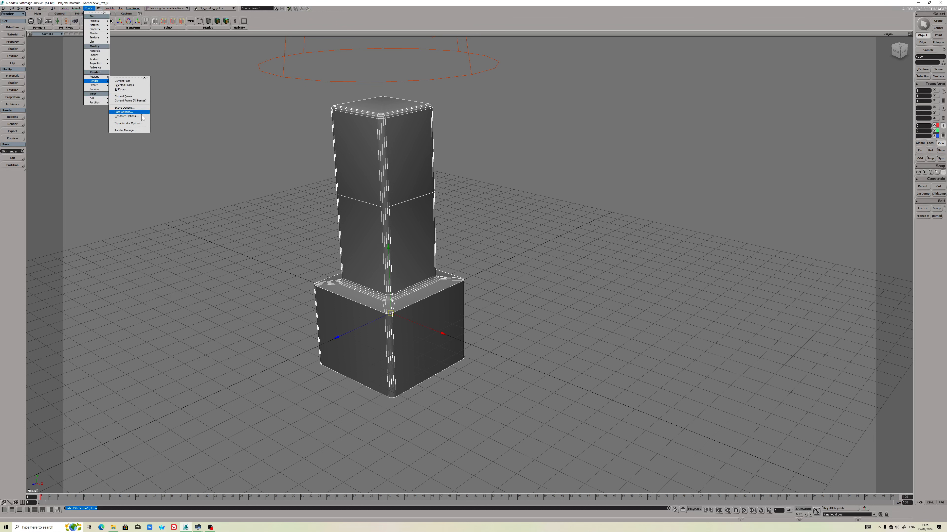
click(126, 117)
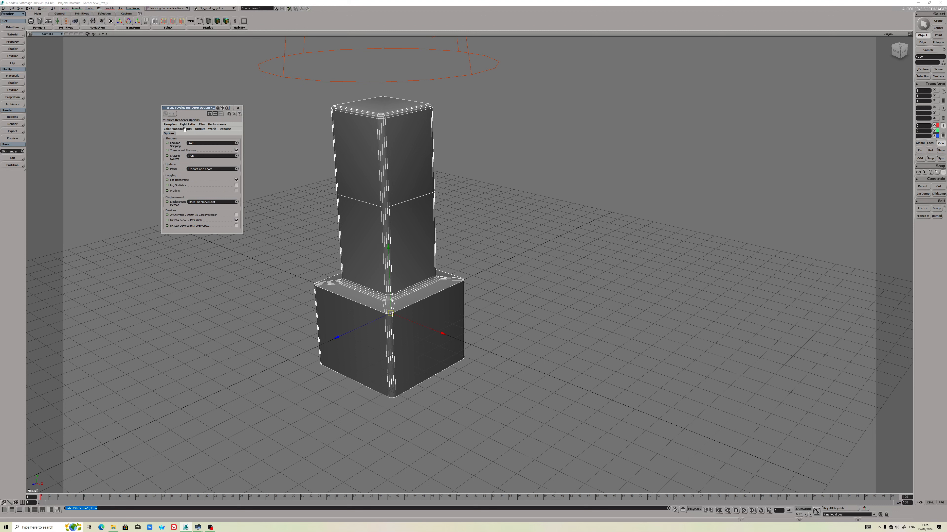
click(171, 125)
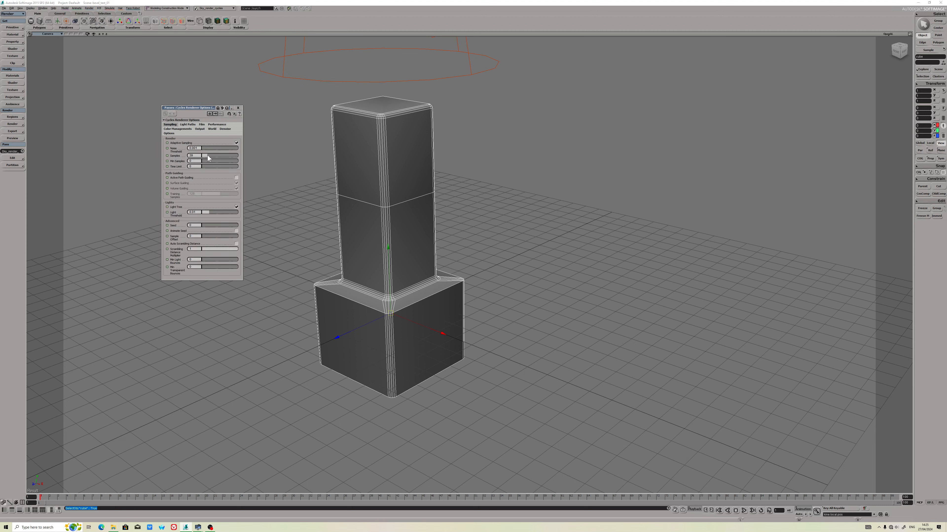
drag(208, 158, 210, 158)
drag(212, 155, 213, 155)
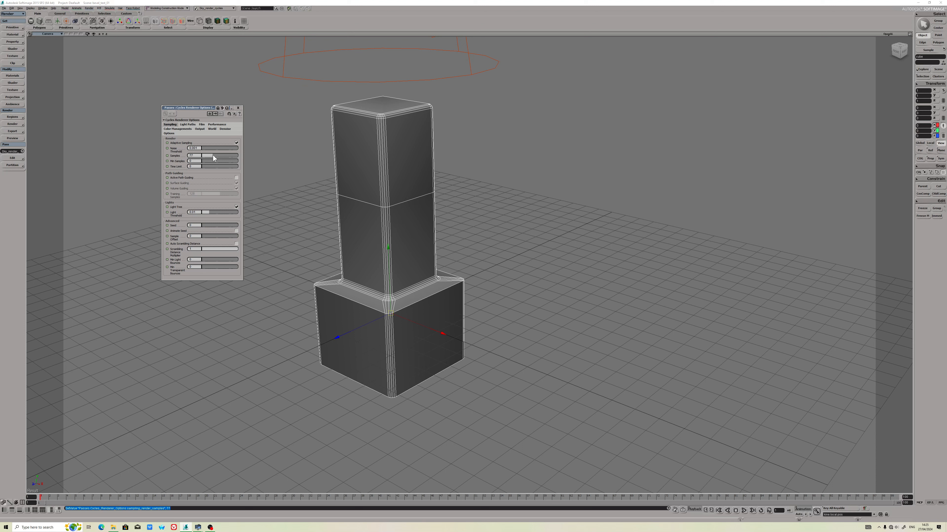
Set the Cycles denoise mode to OpenImageDenoise.
click(216, 125)
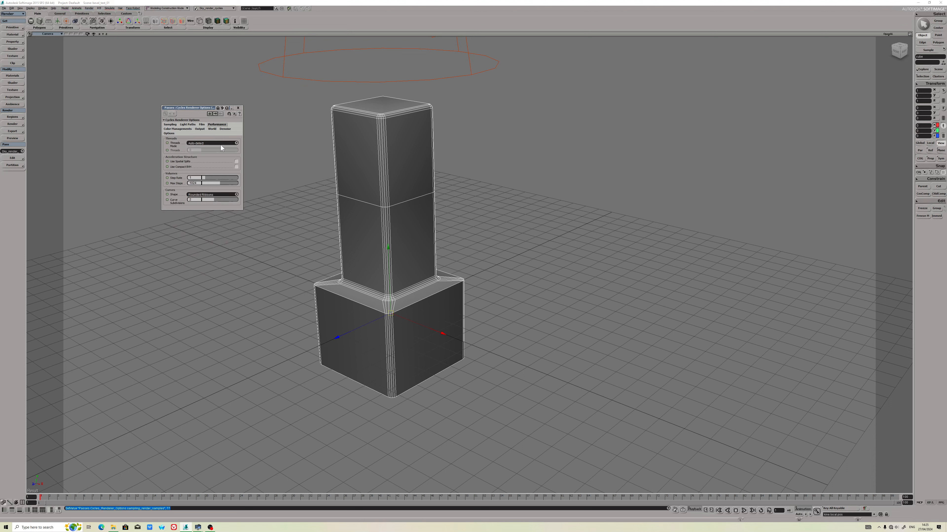
click(225, 129)
click(209, 143)
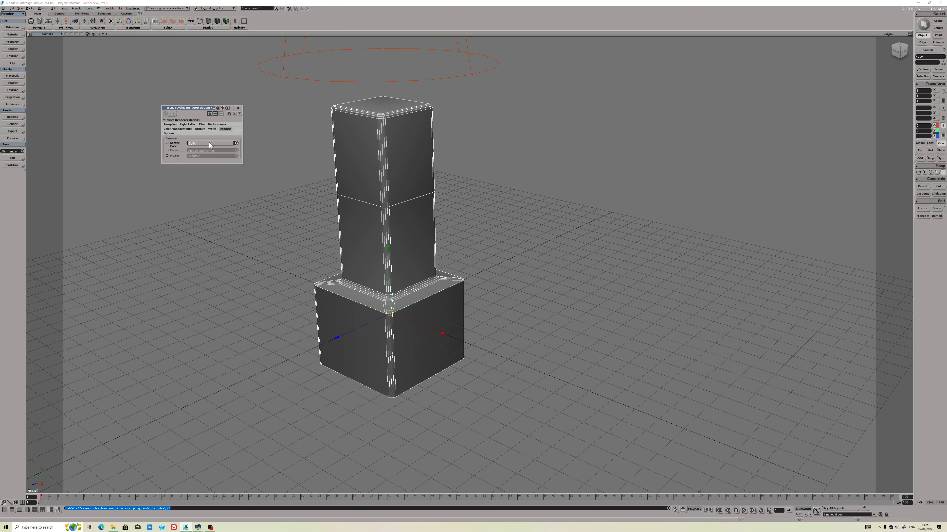
click(209, 147)
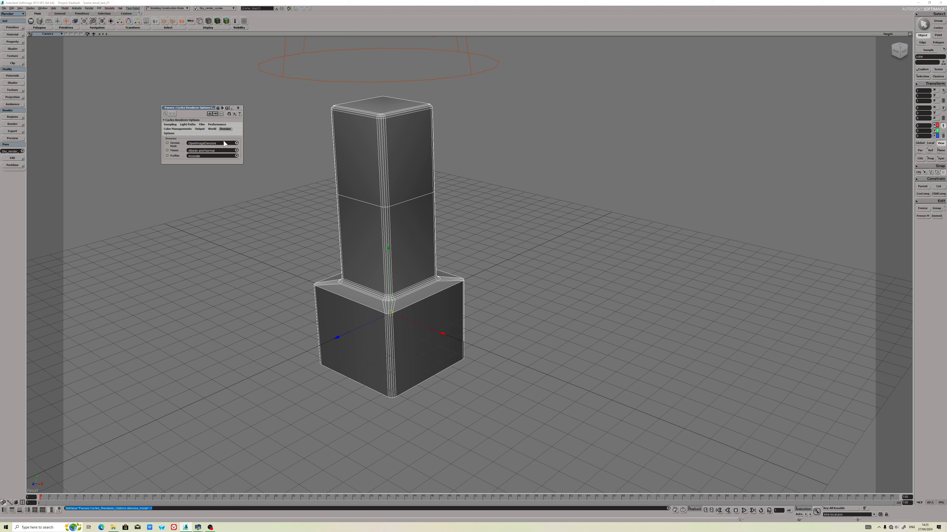
Review the Cycles rendering devices and Film settings, and close the renderer options.
click(170, 134)
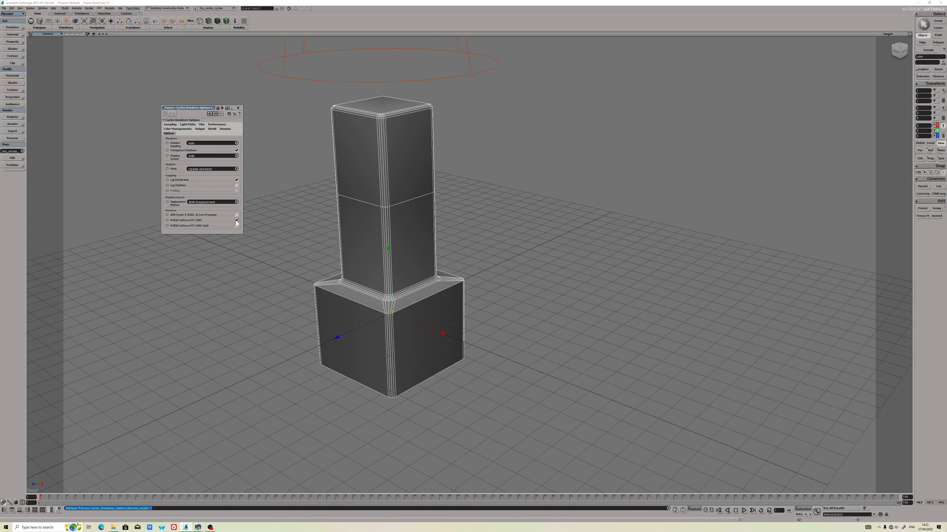
click(202, 125)
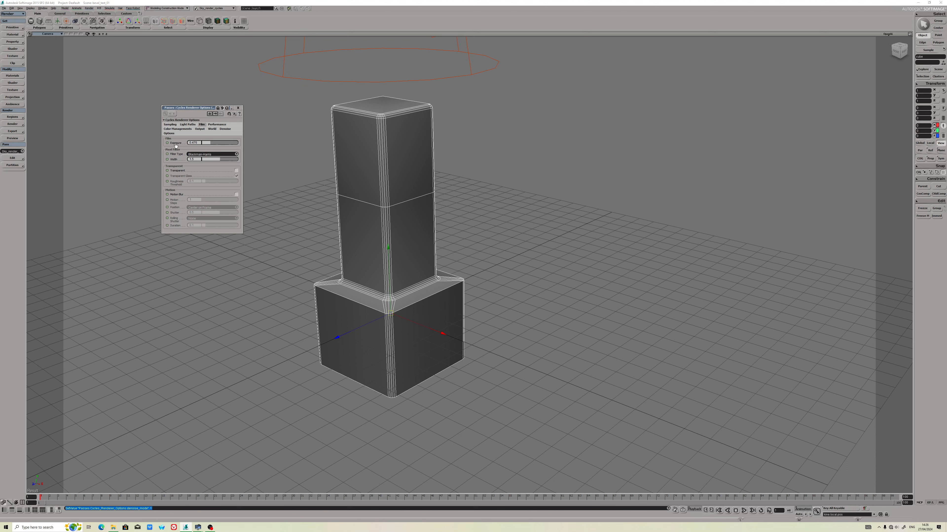
click(238, 108)
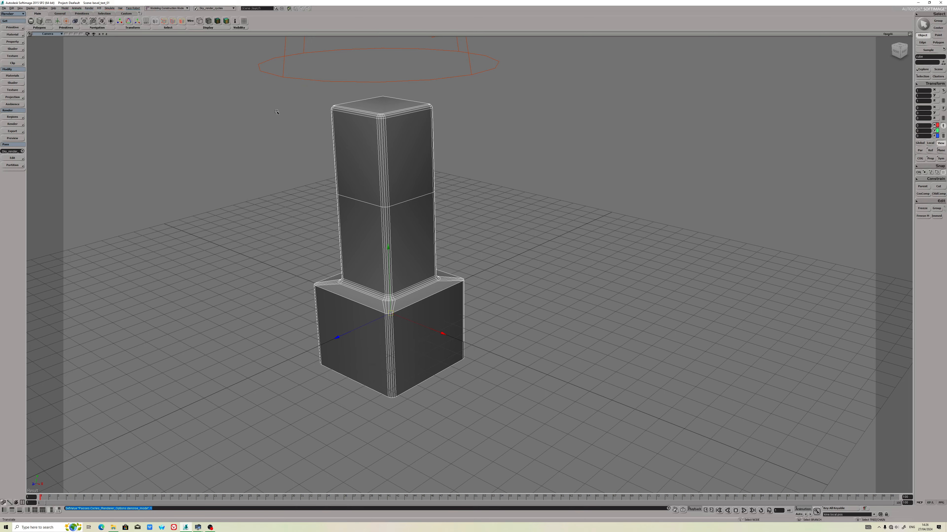
Select the Cycles background light above the tower and open its material in the Material Manager.
alt+middle_drag(395, 61, 337, 135)
mouse_move(337, 135)
alt+mouse_down()
mouse_move(334, 123)
mouse_move(326, 128)
alt+mouse_up()
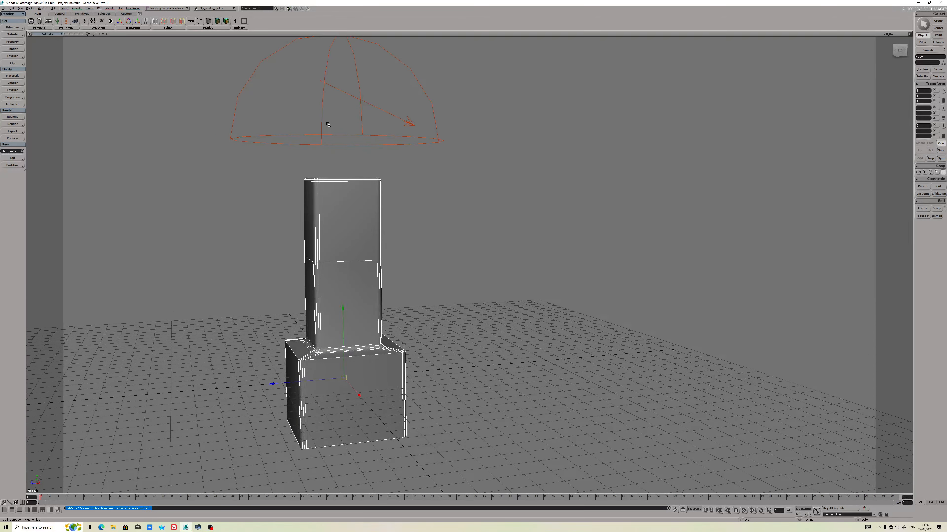
click(322, 135)
click(95, 8)
click(96, 51)
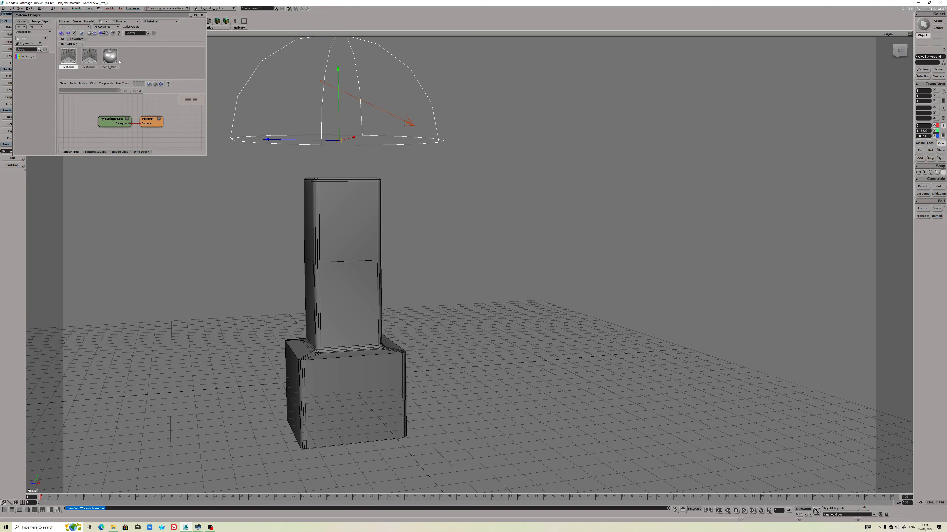
click(252, 77)
Add a cycSkyTexture node to the material's render tree and connect it to the Color input of cycBackground.
click(83, 83)
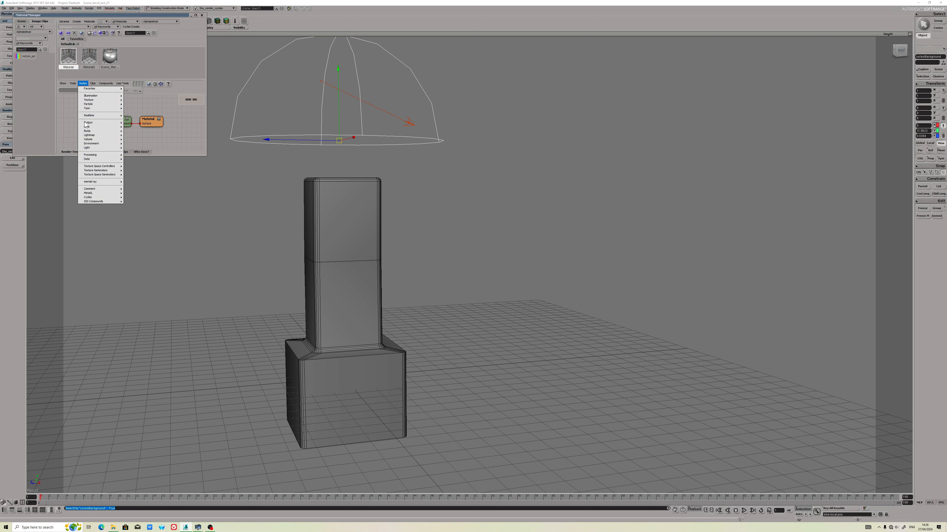
mouse_move(91, 144)
click(169, 141)
drag(149, 120, 114, 116)
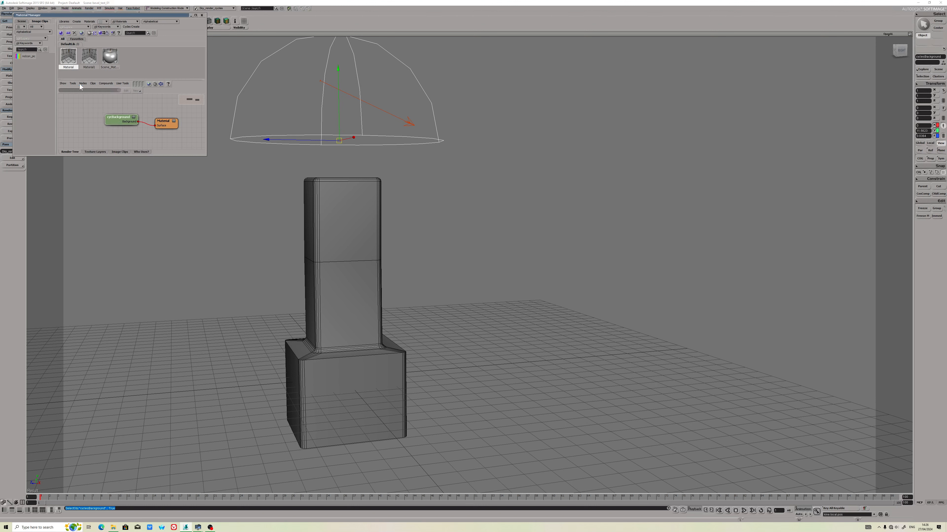
click(82, 83)
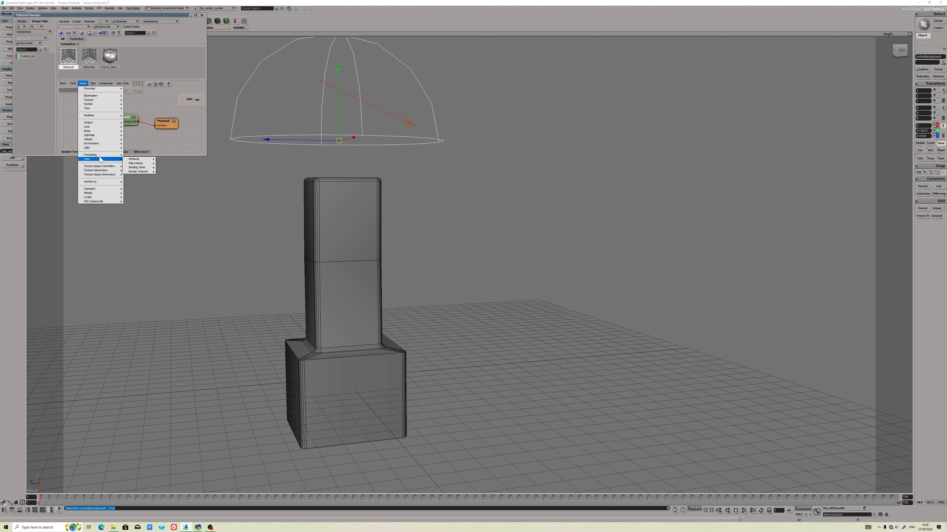
mouse_move(100, 197)
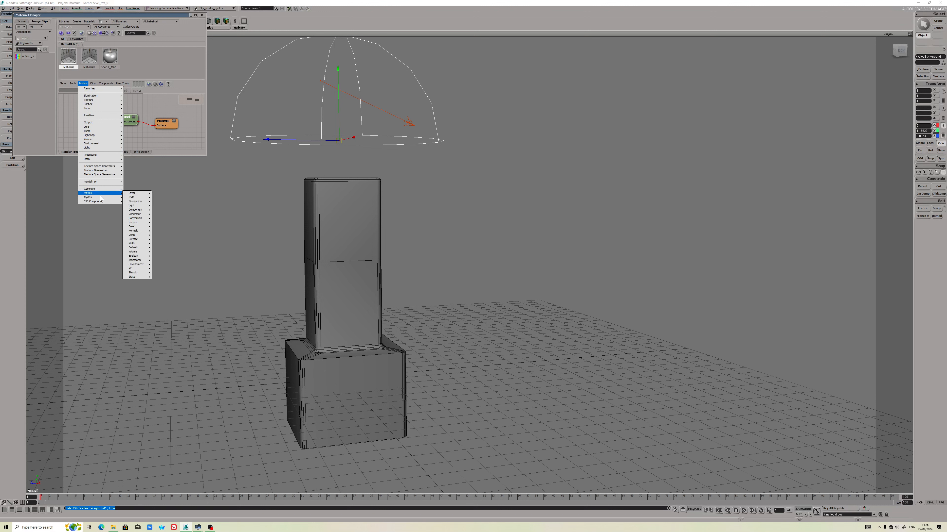
mouse_move(144, 215)
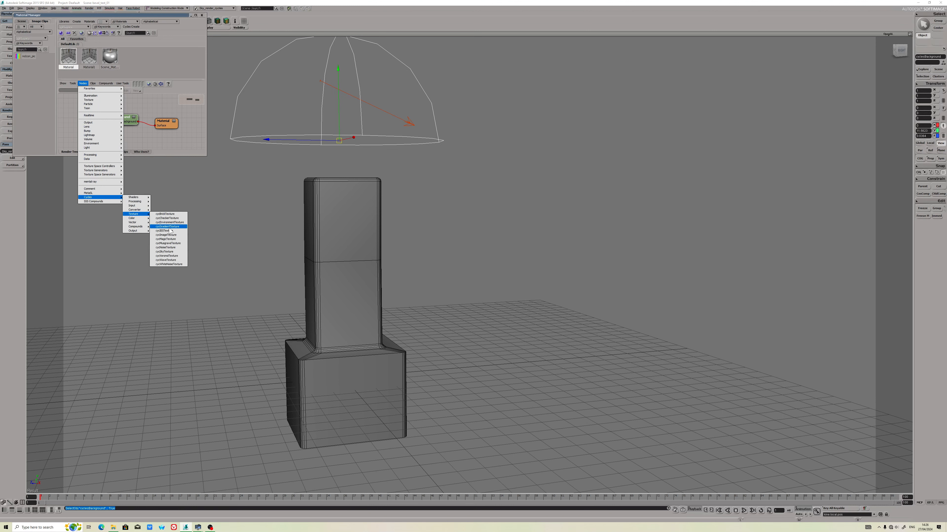
click(165, 256)
drag(140, 128, 80, 122)
click(107, 121)
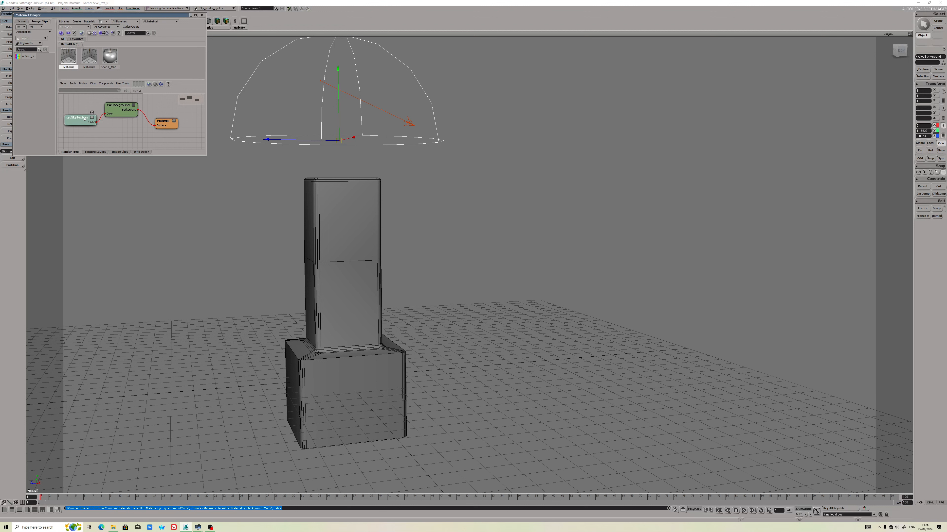
click(92, 118)
click(120, 115)
Lower the Sun Intensity of the cycSkyTexture node and close its properties and the Material Manager.
double_click(78, 129)
drag(79, 40, 118, 116)
click(73, 58)
click(126, 178)
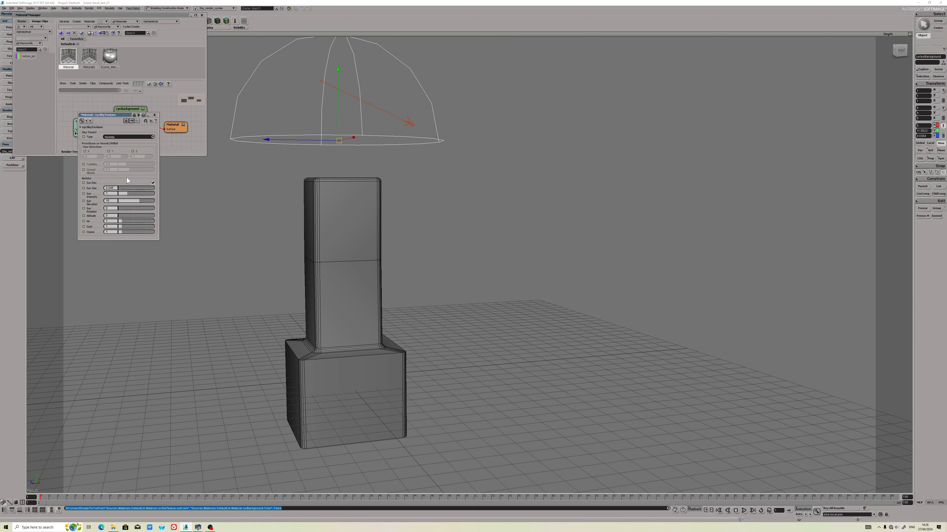
click(155, 115)
double_click(101, 122)
drag(129, 194, 124, 195)
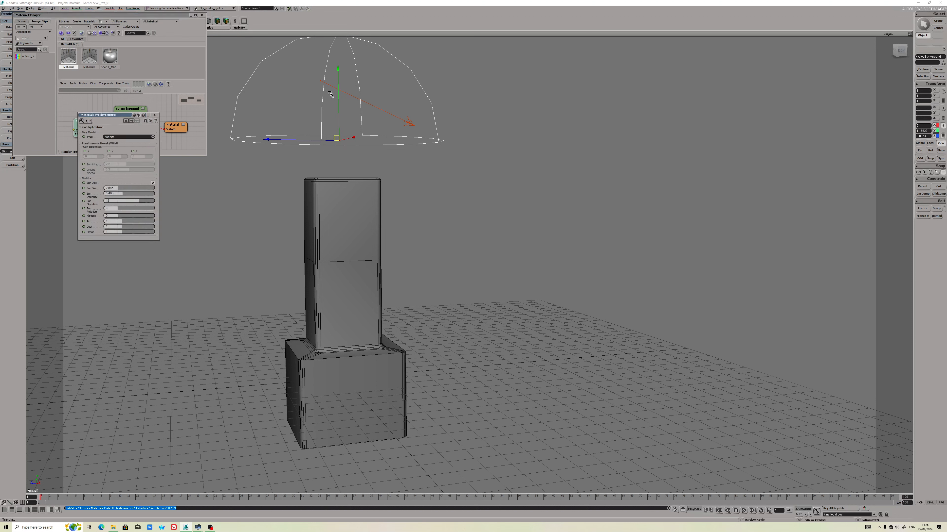
click(202, 15)
click(154, 115)
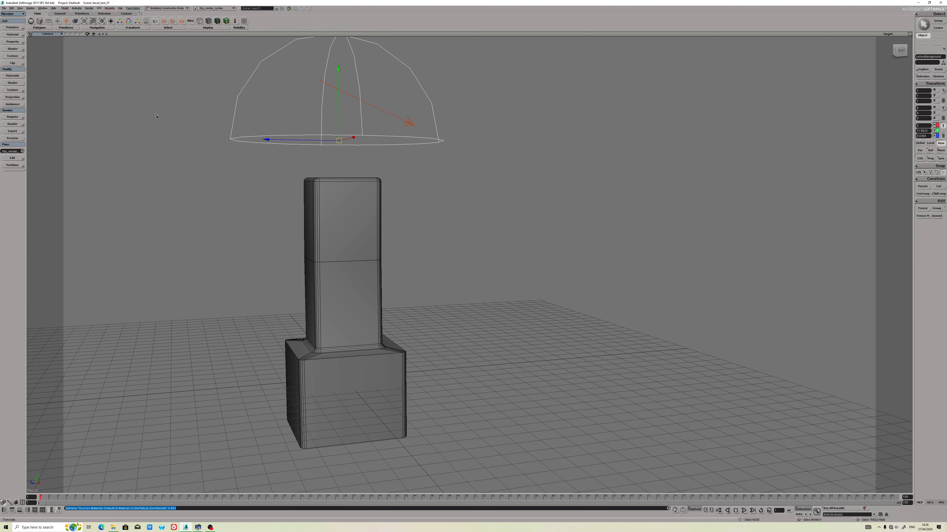
Save the scene, and save it again as Sky_texture with External Files set to Copy Only Files Under Current Project.
click(4, 8)
click(13, 27)
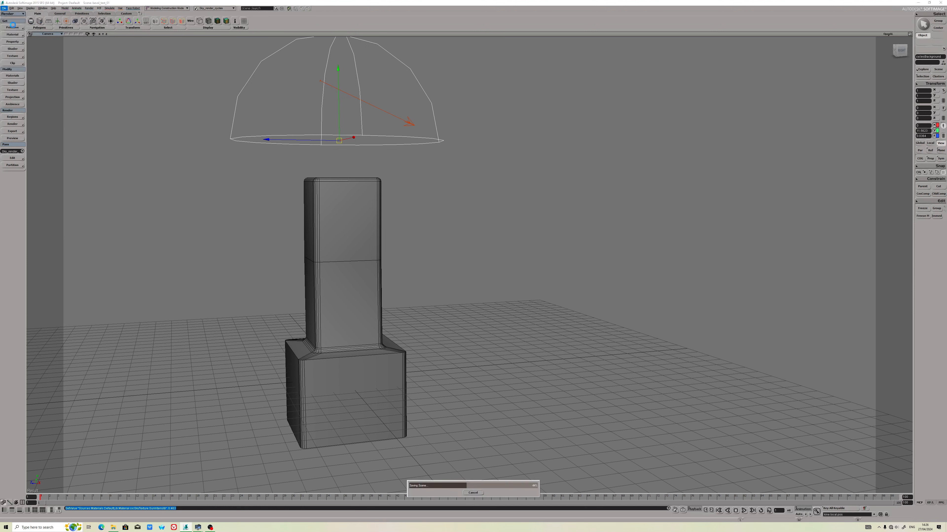
click(5, 9)
click(17, 31)
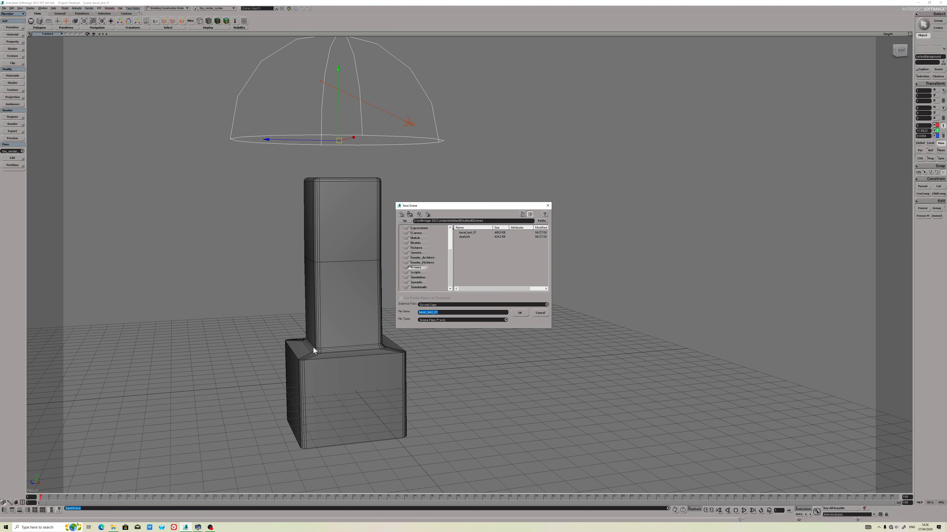
click(439, 305)
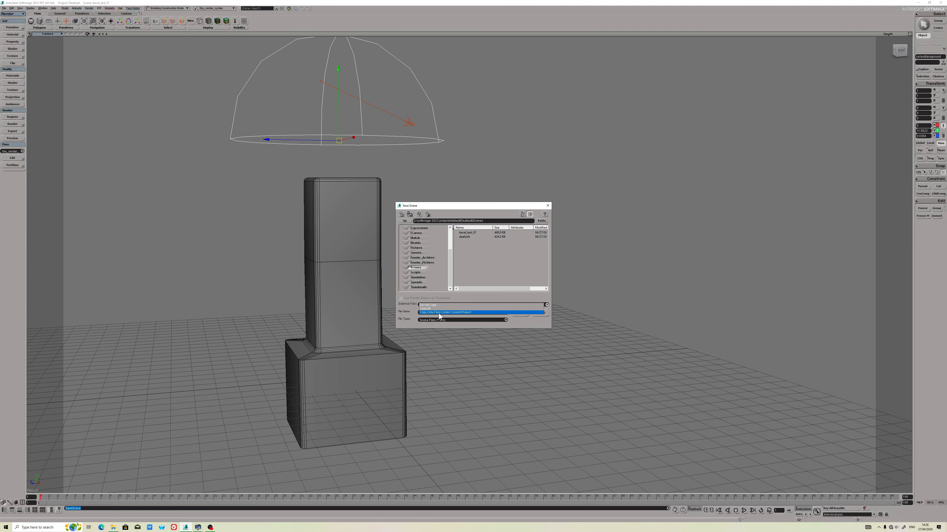
click(438, 314)
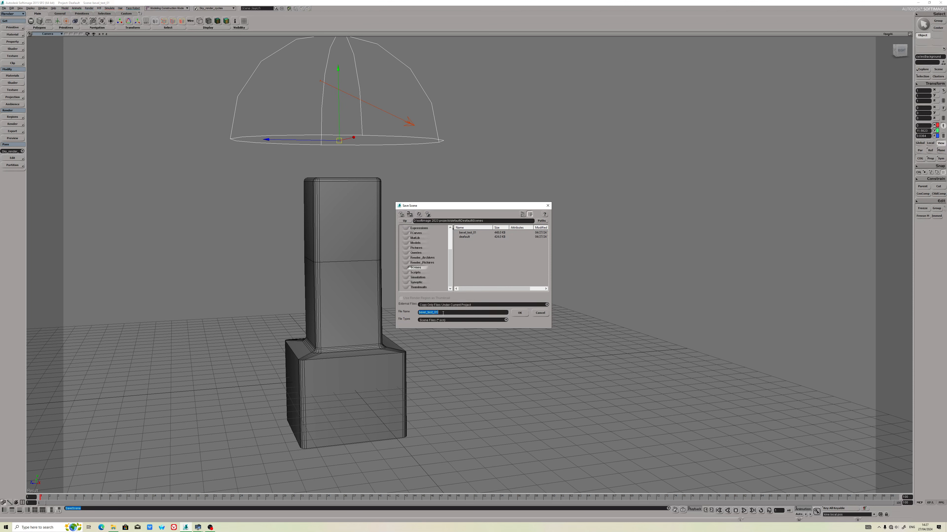
text(Sky_texture)
click(514, 311)
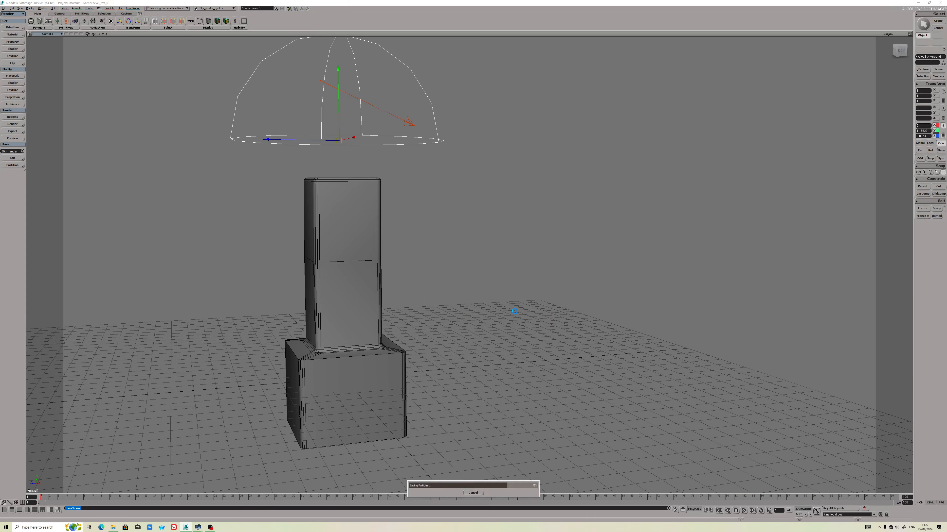
Reframe the tower from slightly higher up and render the current pass.
alt+drag(375, 275, 444, 290)
click(90, 8)
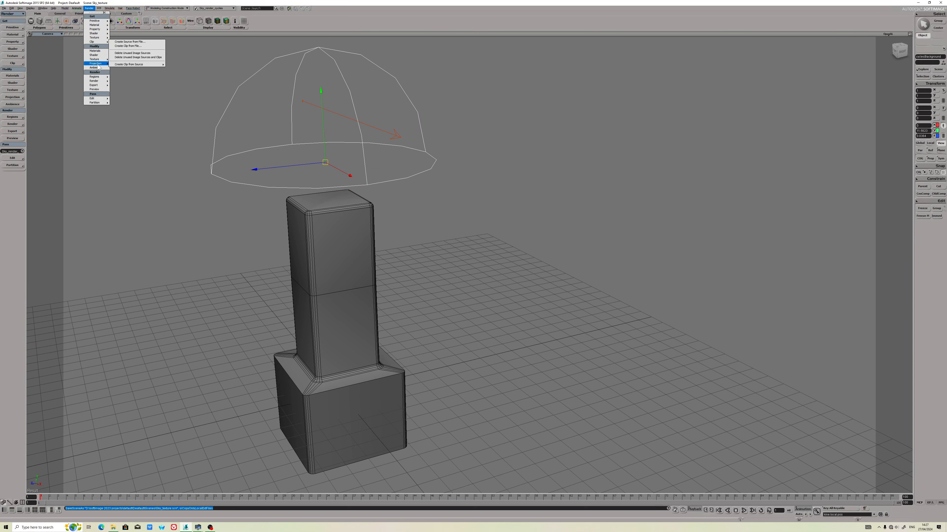
click(122, 85)
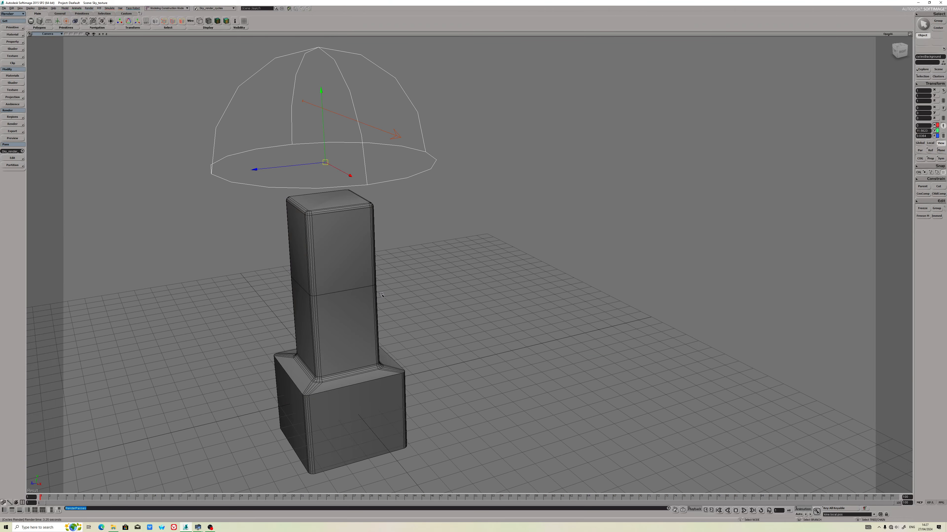
Lower the Strength of the Cycles sun light and close its properties.
key(s)
right_drag(273, 219, 298, 221)
mouse_move(298, 221)
mouse_down()
mouse_move(319, 218)
mouse_move(293, 211)
mouse_up()
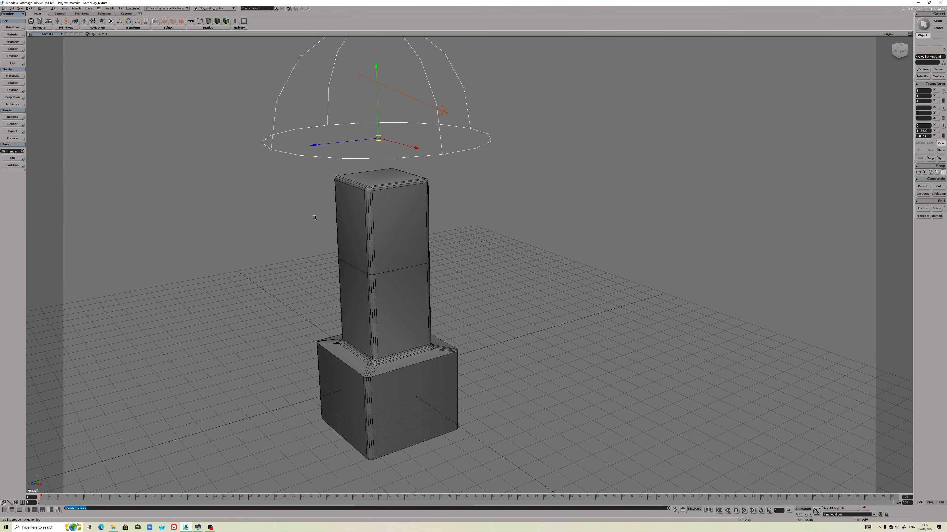
scroll(334, 156, down, 3)
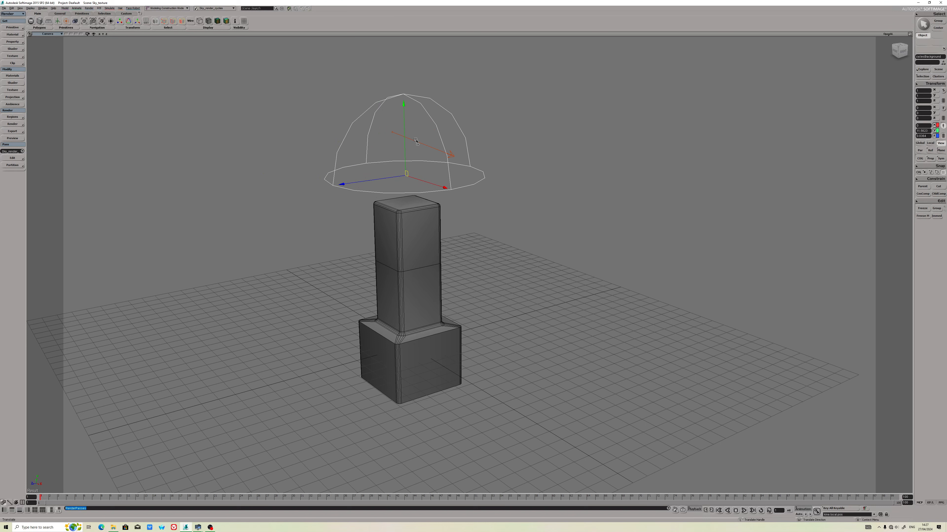
click(418, 142)
key(Return)
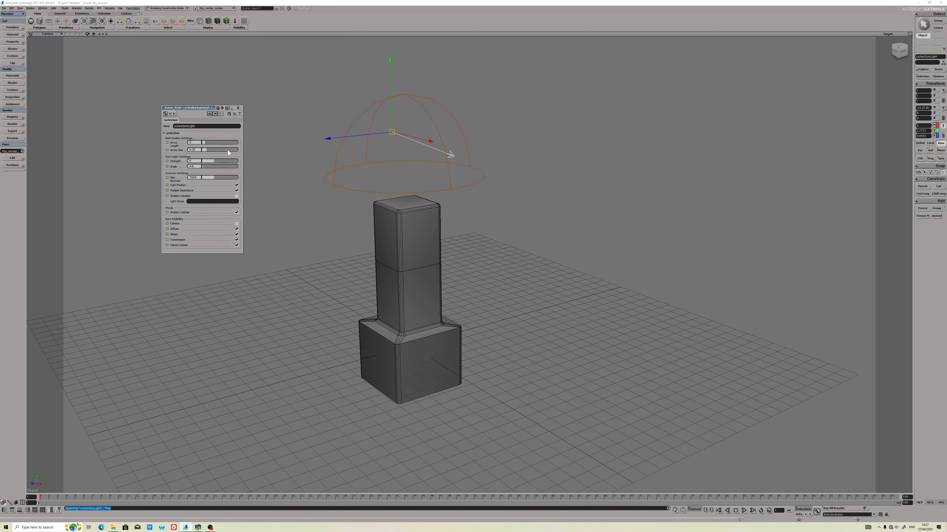
click(208, 161)
drag(207, 161, 204, 162)
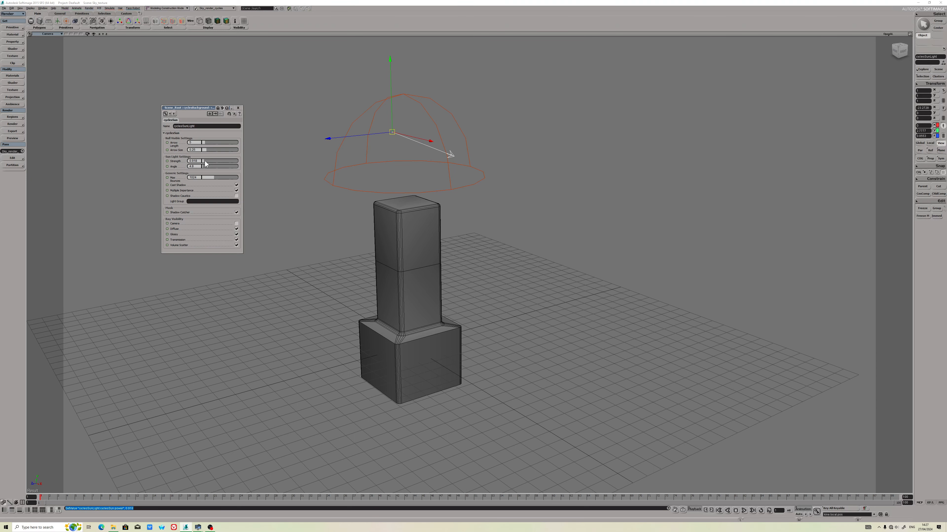
click(238, 107)
Set the render pass's Main output filename to cycles_02 and render the current pass.
scroll(409, 199, up, 2)
scroll(409, 199, up, 2)
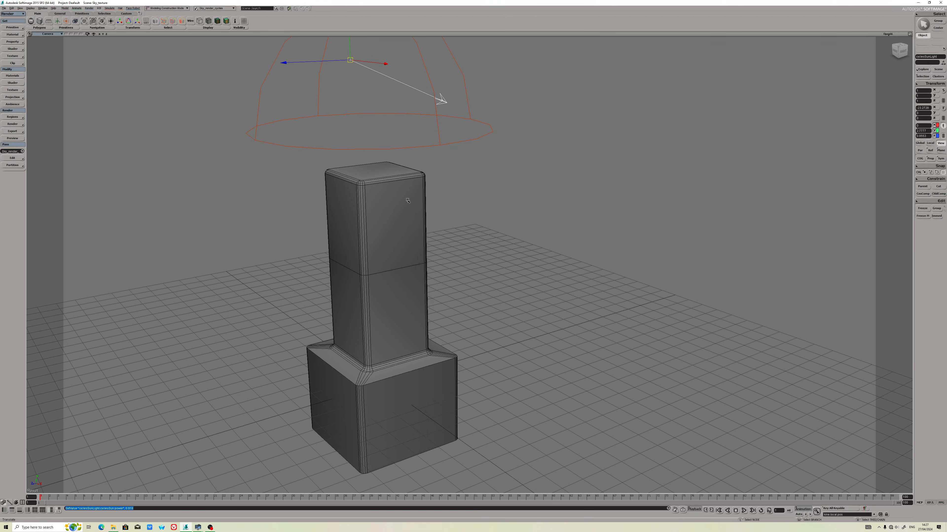
click(387, 211)
click(90, 8)
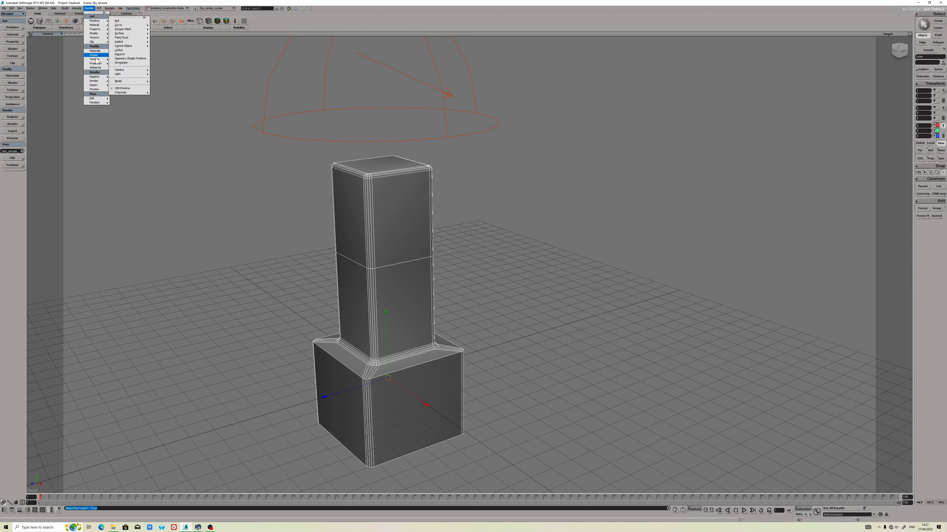
mouse_move(98, 81)
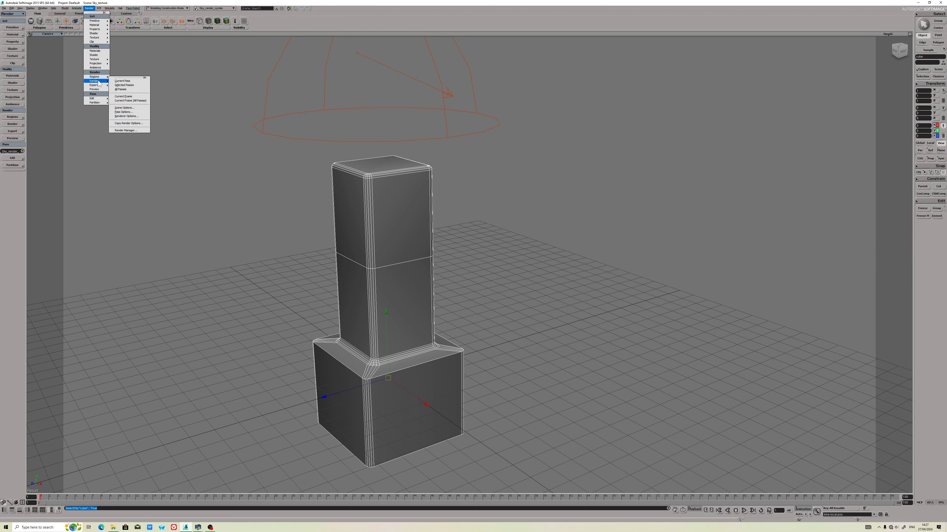
click(123, 112)
double_click(76, 93)
drag(61, 93, 58, 91)
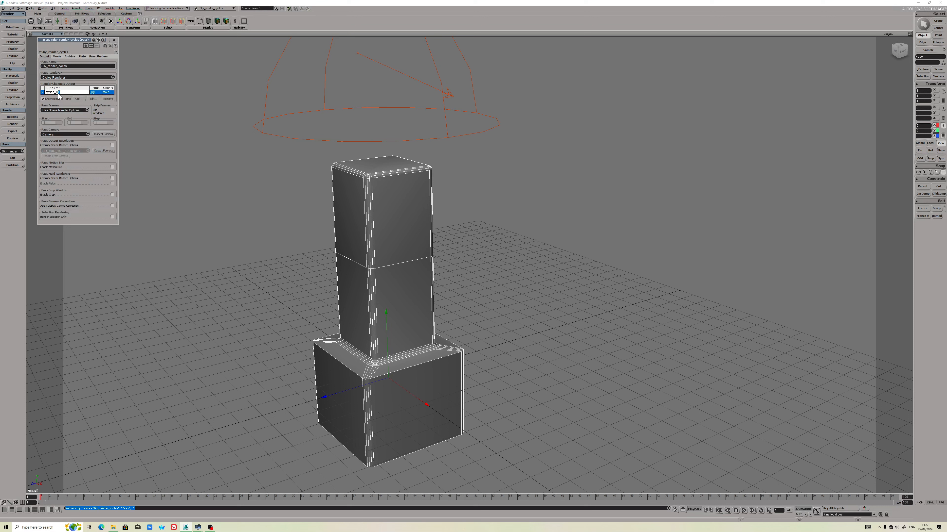
text(2)
key(Return)
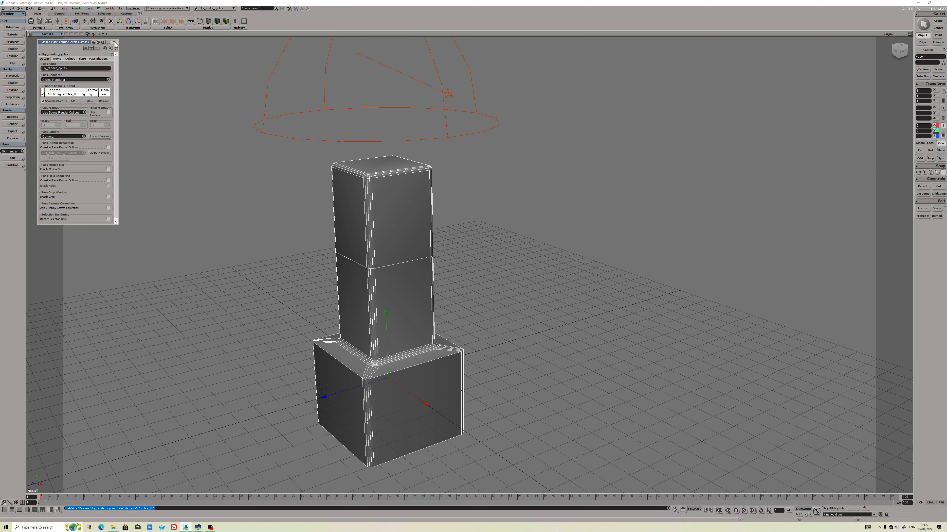
click(114, 40)
click(90, 8)
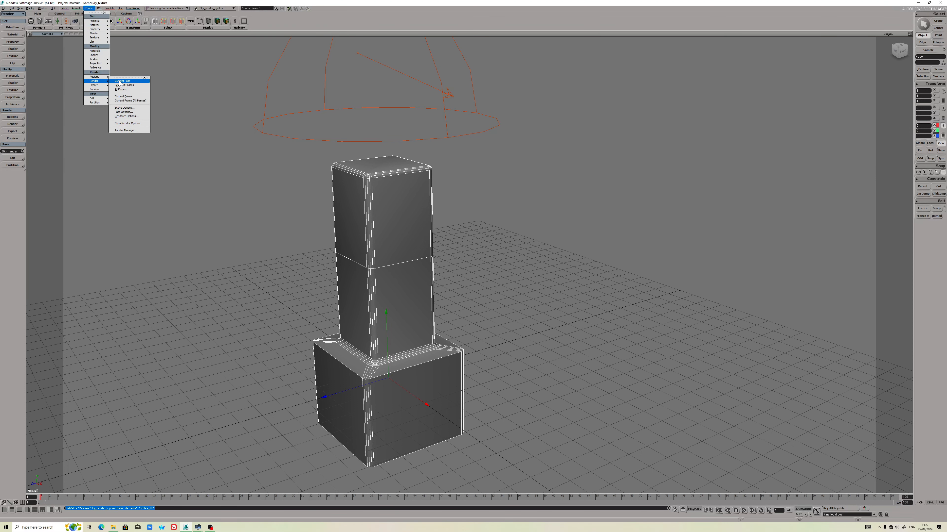
click(119, 83)
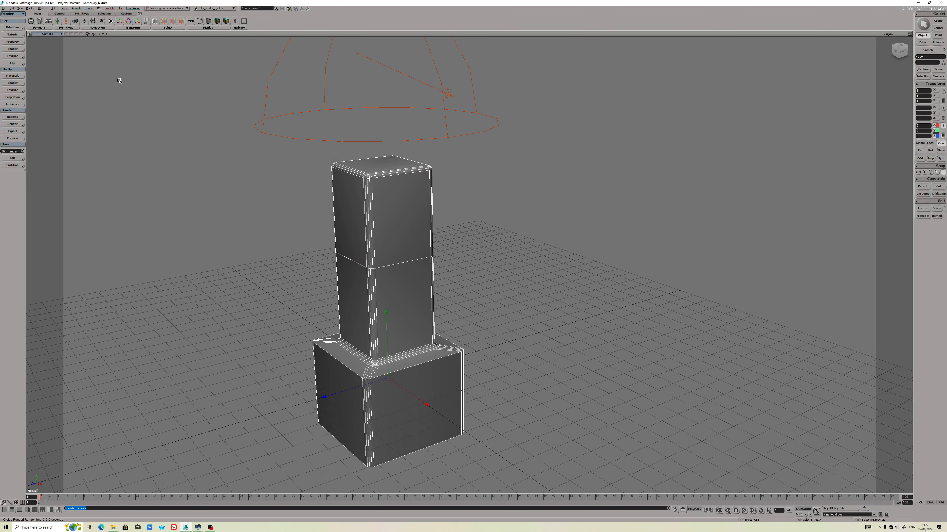
Inspect the properties of the Cycles background light, and close them.
scroll(365, 323, down, 5)
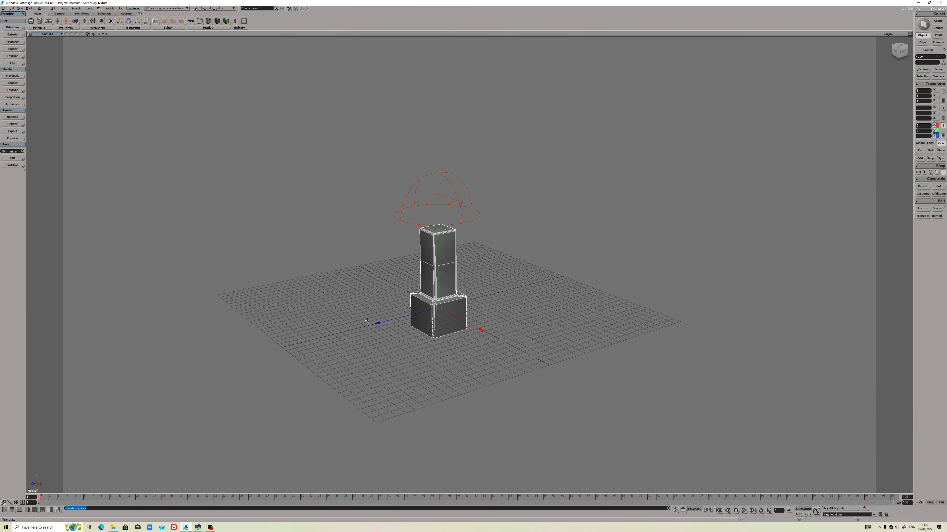
scroll(366, 323, up, 3)
click(348, 185)
key(Return)
click(451, 168)
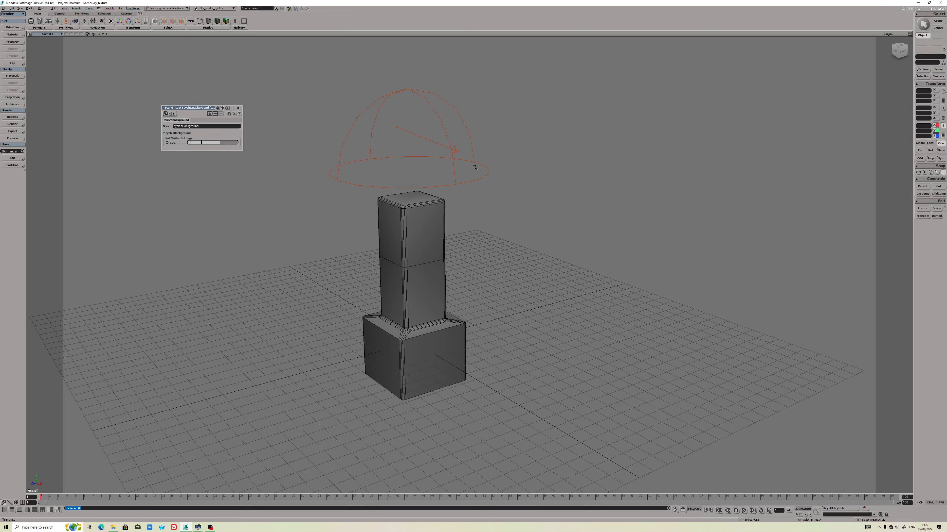
click(239, 107)
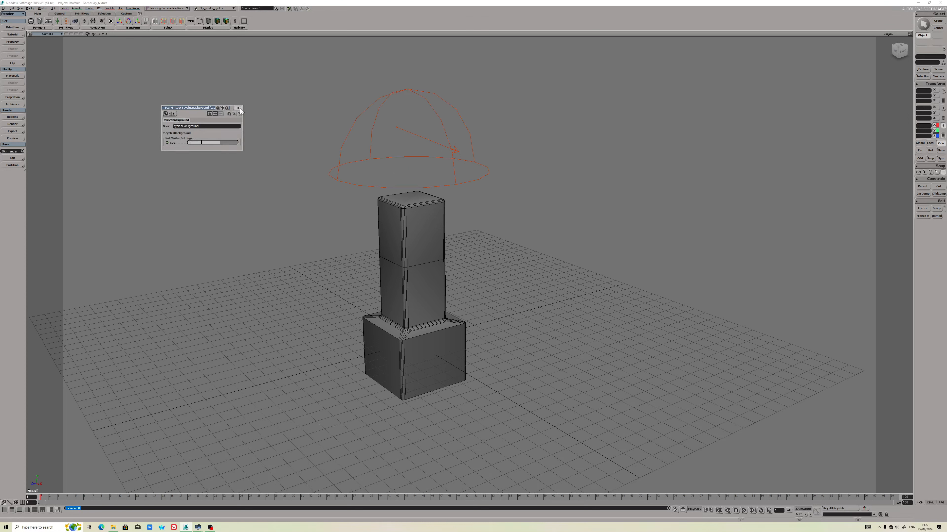
Adjust the Strength of the cycBackground shader on the Cycles background light and close its properties.
click(375, 131)
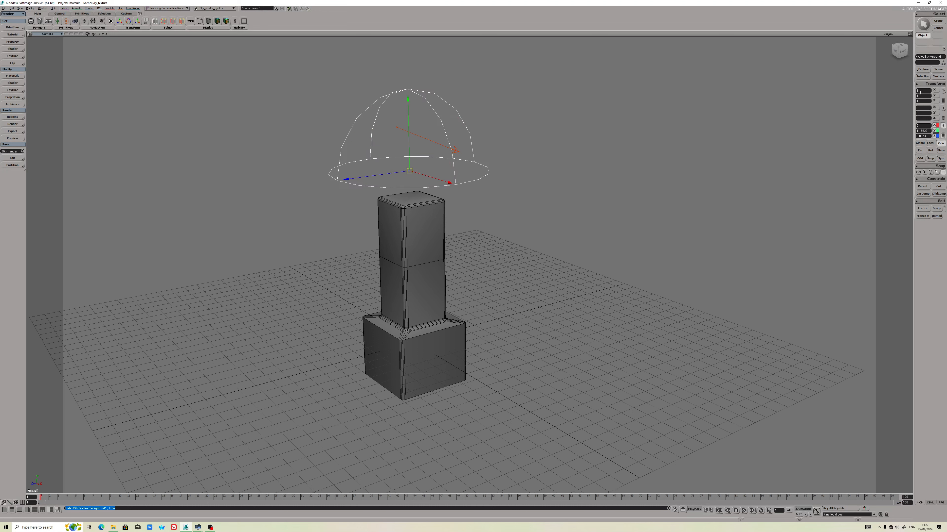
click(918, 75)
double_click(870, 104)
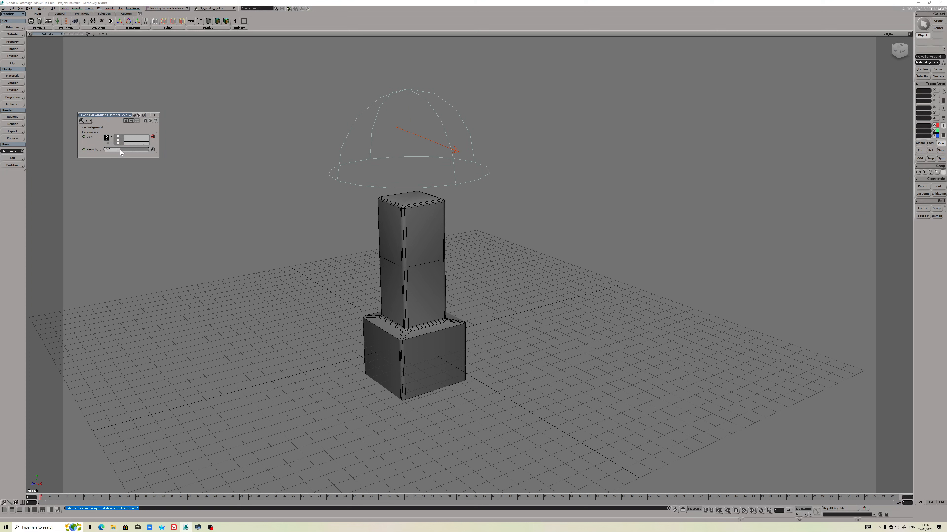
click(154, 115)
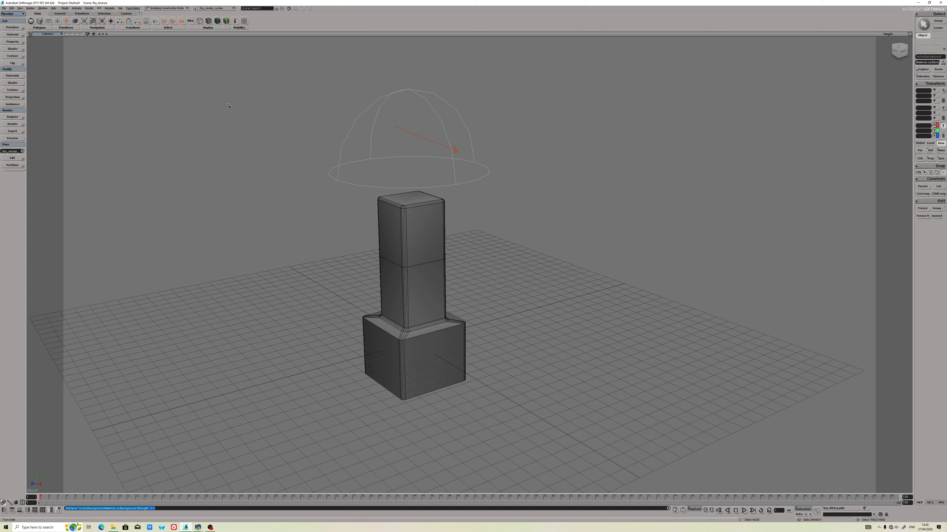
Adjust the film Exposure in the Cycles renderer options, close them and render the current pass.
click(89, 8)
mouse_move(99, 87)
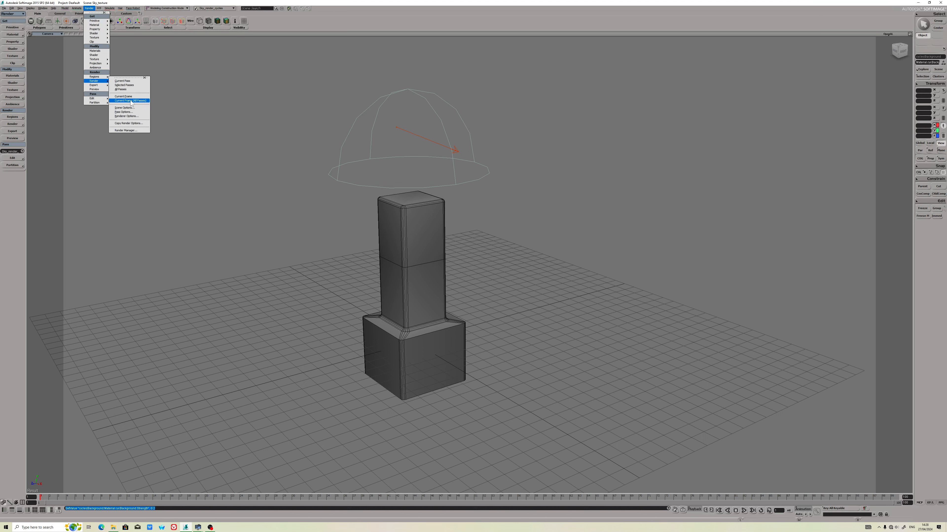
click(132, 117)
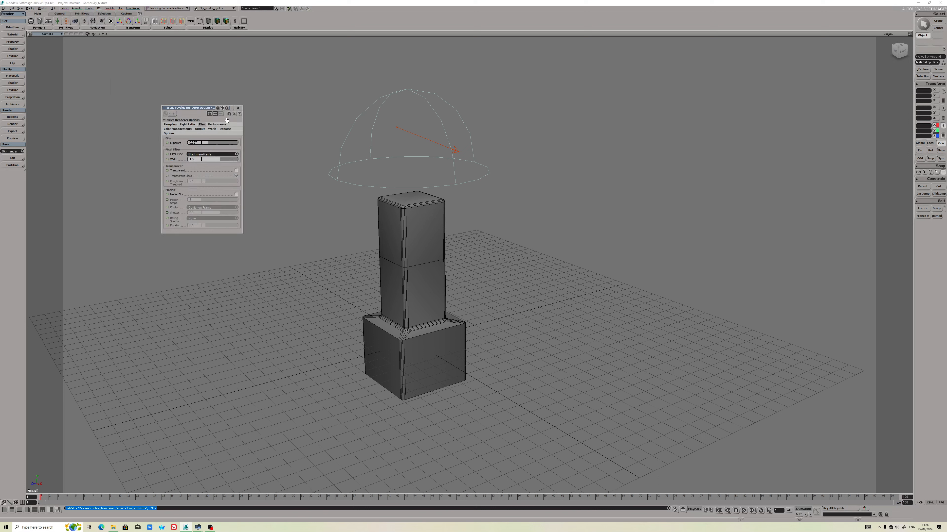
click(238, 107)
click(89, 8)
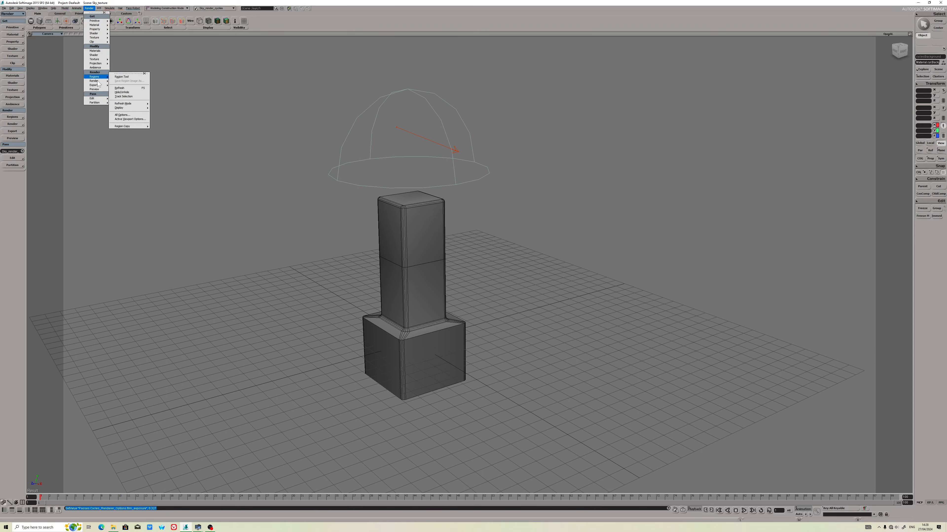
click(117, 79)
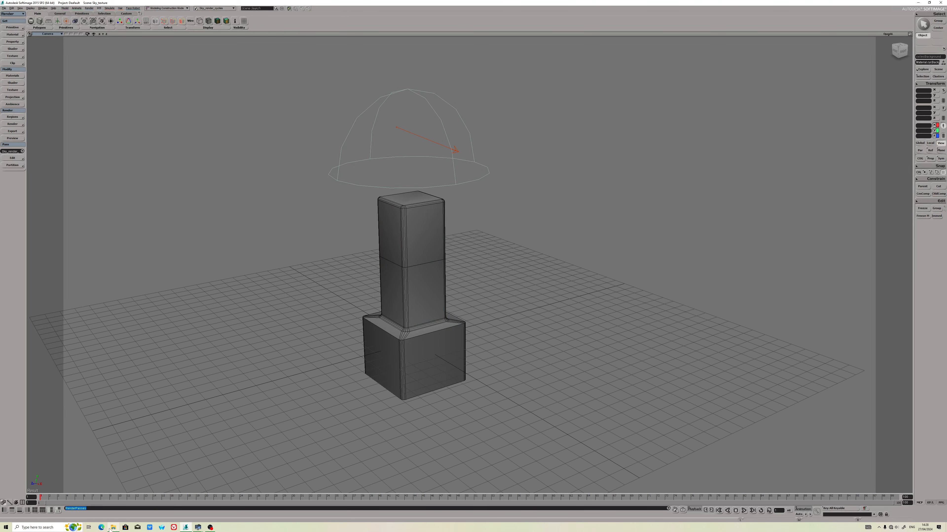
Switch to File Explorer, open the Render_Pictures folder and review the cycles_01 and cycles_02 renders in the image viewer.
click(113, 527)
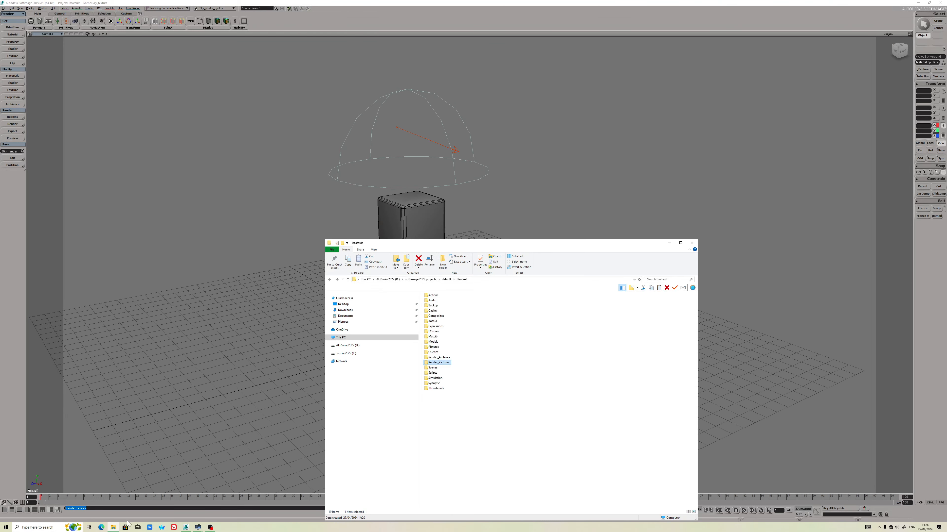
double_click(437, 368)
right_click(467, 339)
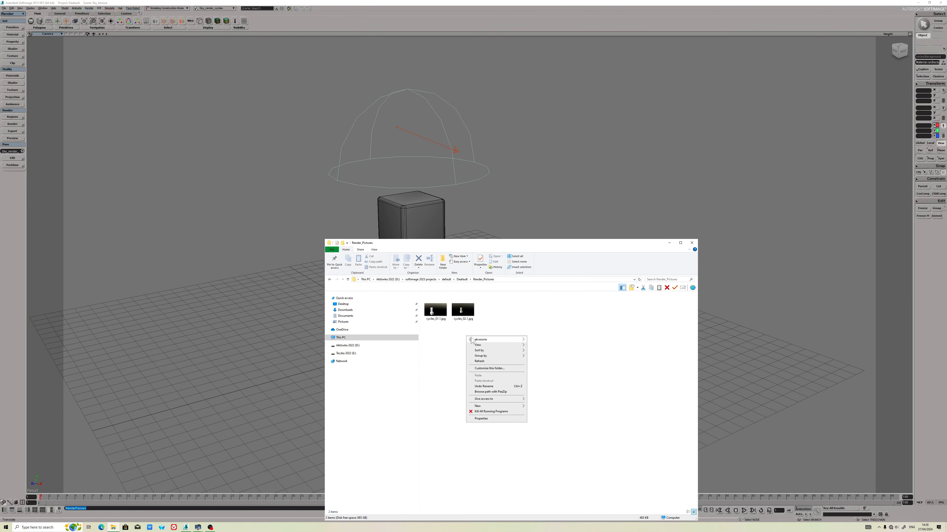
click(437, 312)
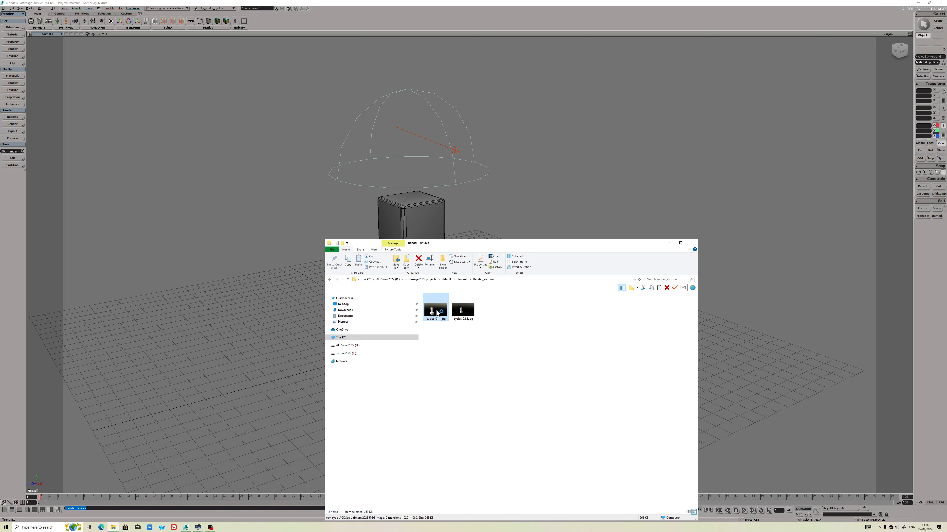
double_click(437, 312)
click(12, 16)
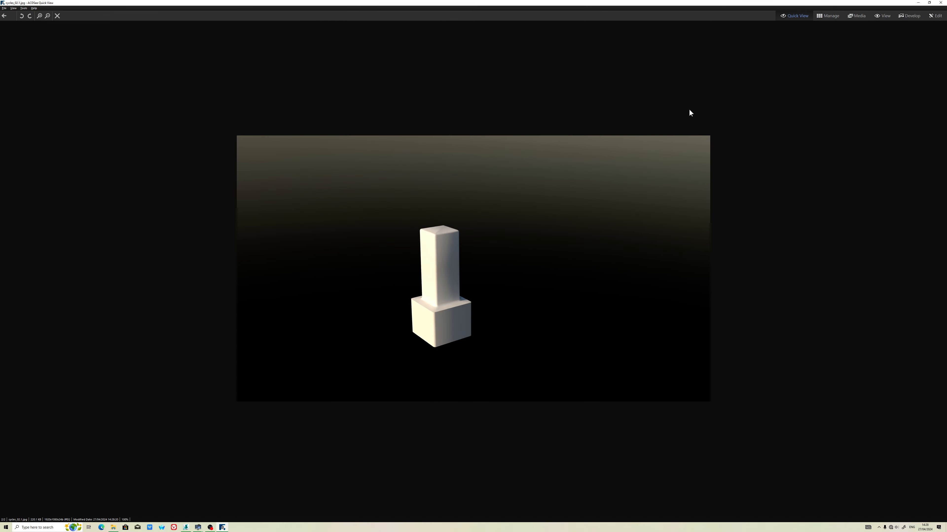
click(940, 3)
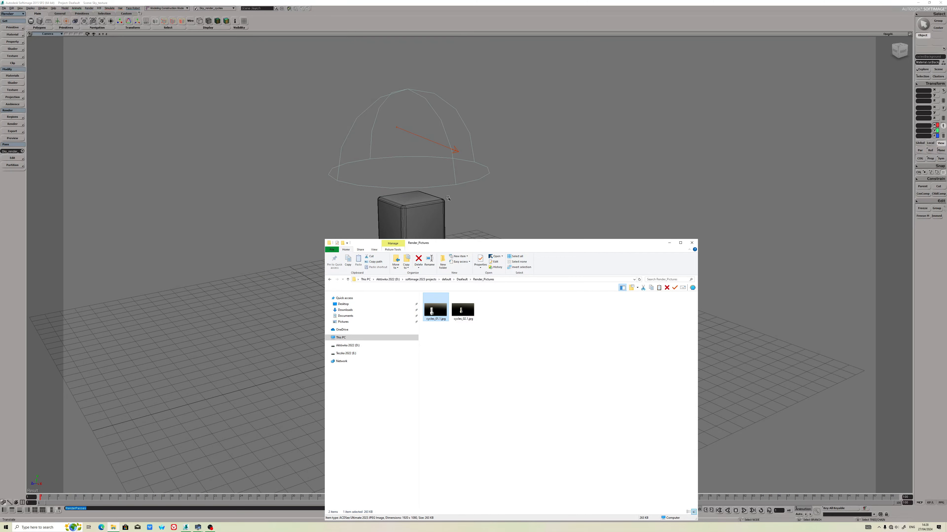
Select the tower in a closer camera view and set the render pass's Main output filename to cycles_03.
click(417, 224)
scroll(413, 229, up, 4)
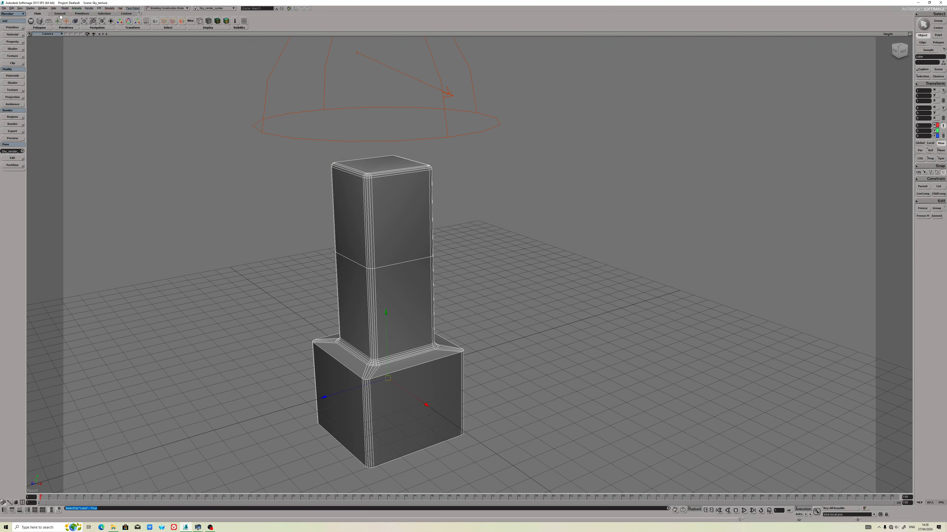
click(89, 7)
mouse_move(105, 82)
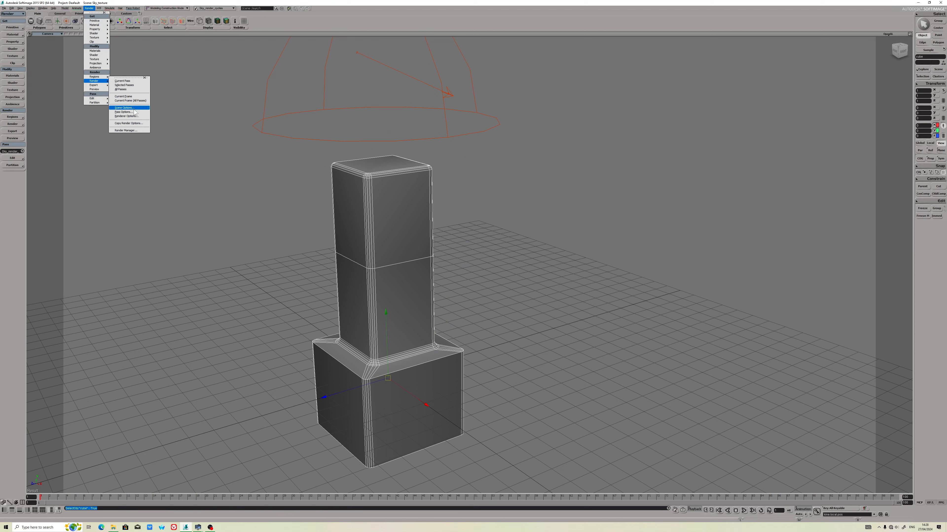
click(123, 112)
double_click(80, 95)
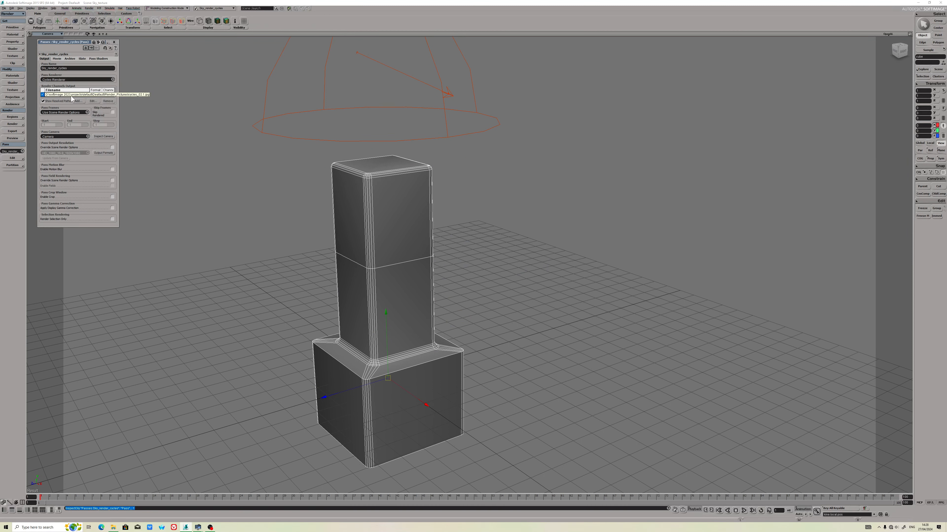
drag(61, 96, 58, 96)
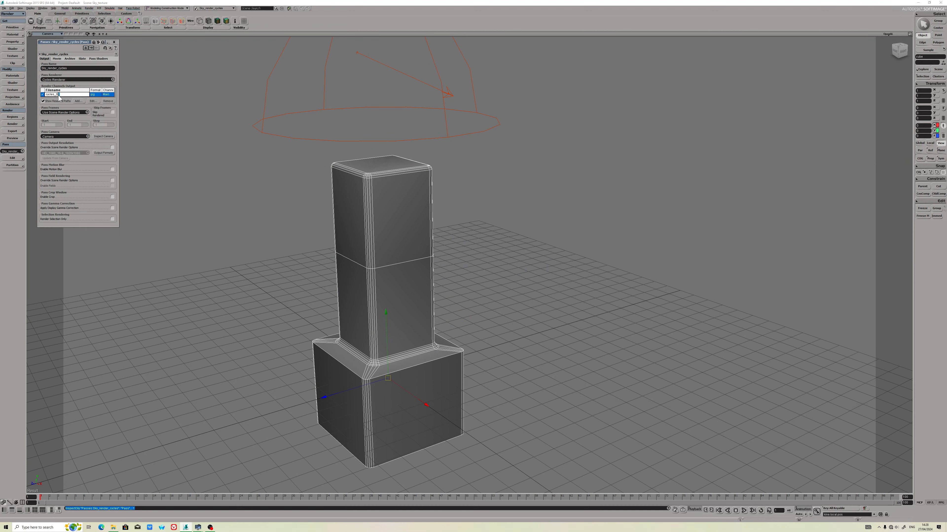
text(3)
key(Return)
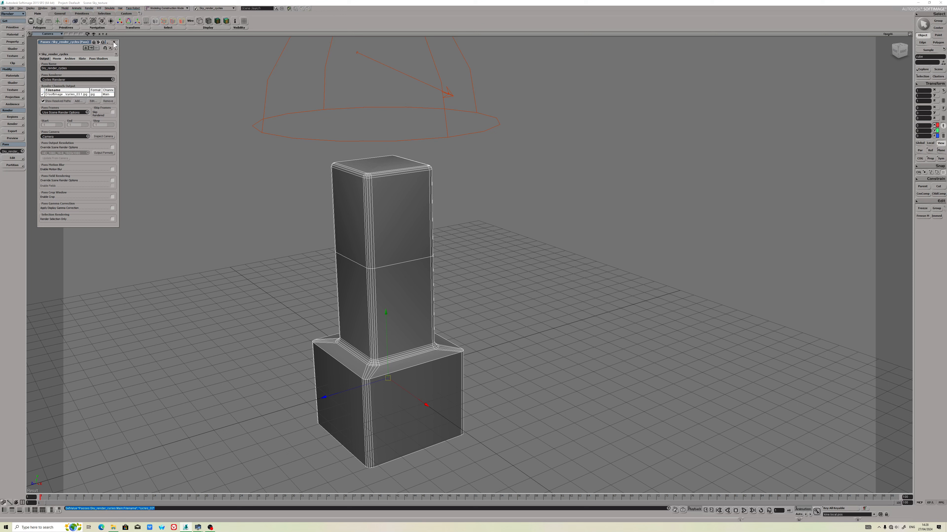
click(113, 42)
Raise the film Exposure slightly in the Cycles renderer options and render the current pass to cycles_03.
click(90, 8)
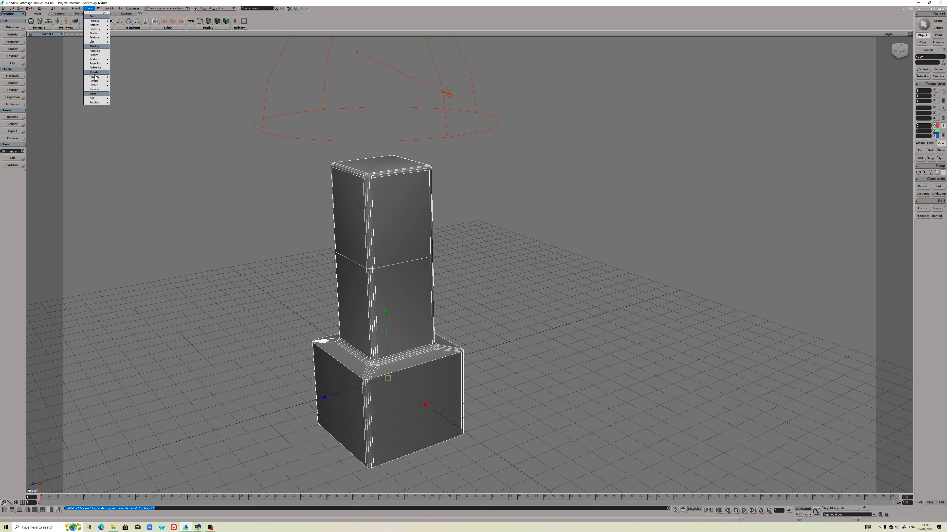
mouse_move(96, 85)
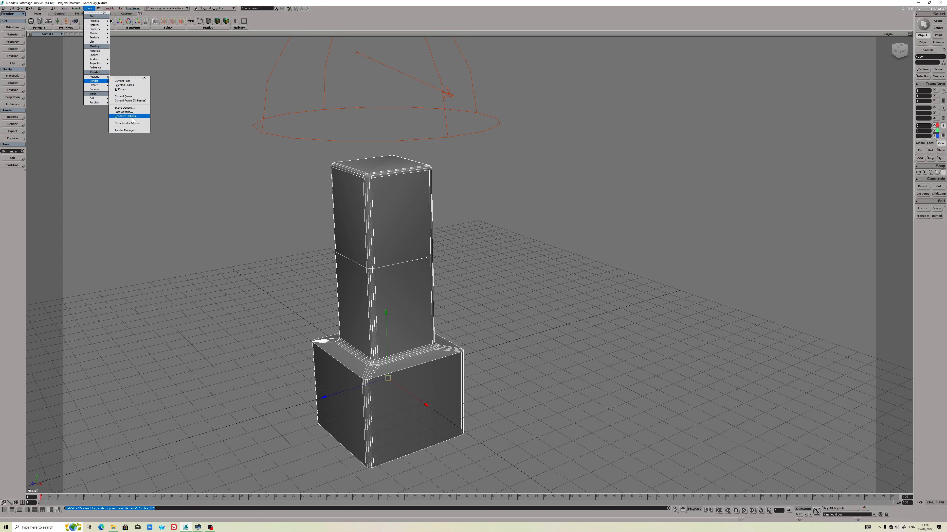
click(127, 116)
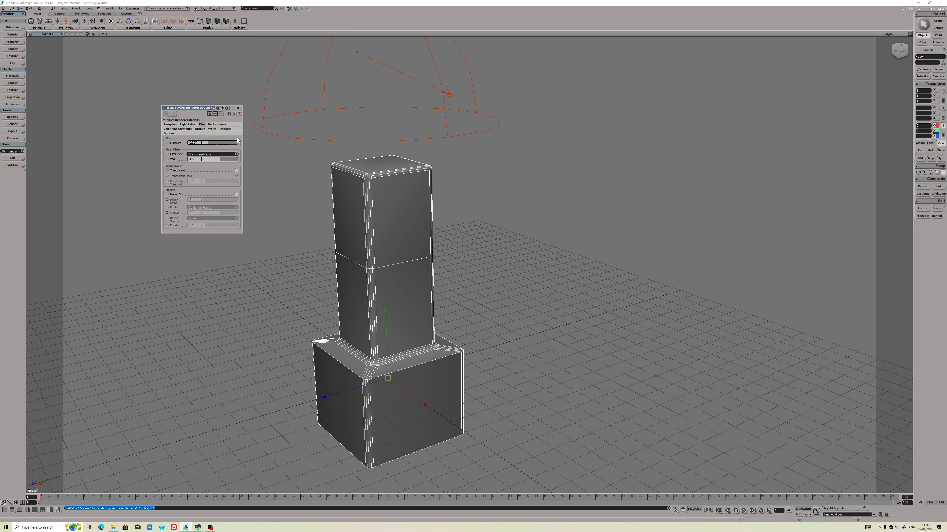
drag(205, 142, 206, 142)
click(238, 108)
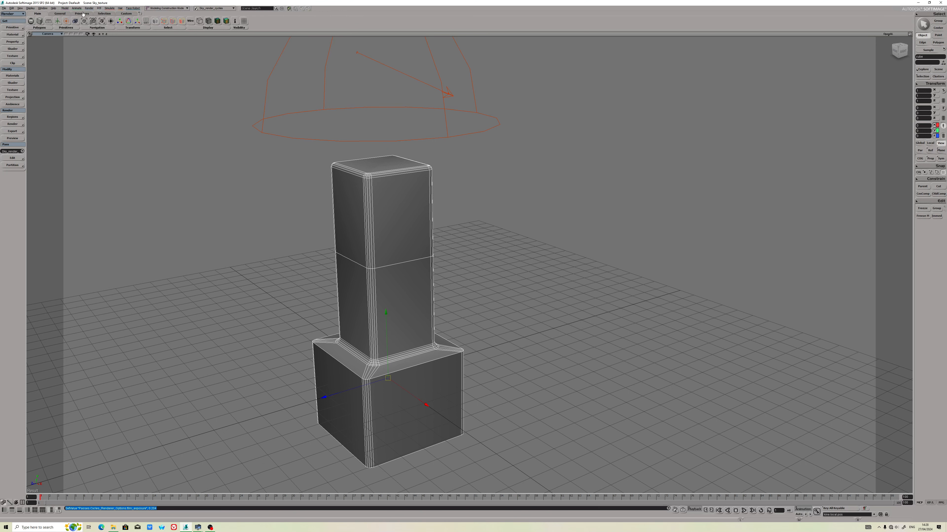
click(89, 8)
click(127, 80)
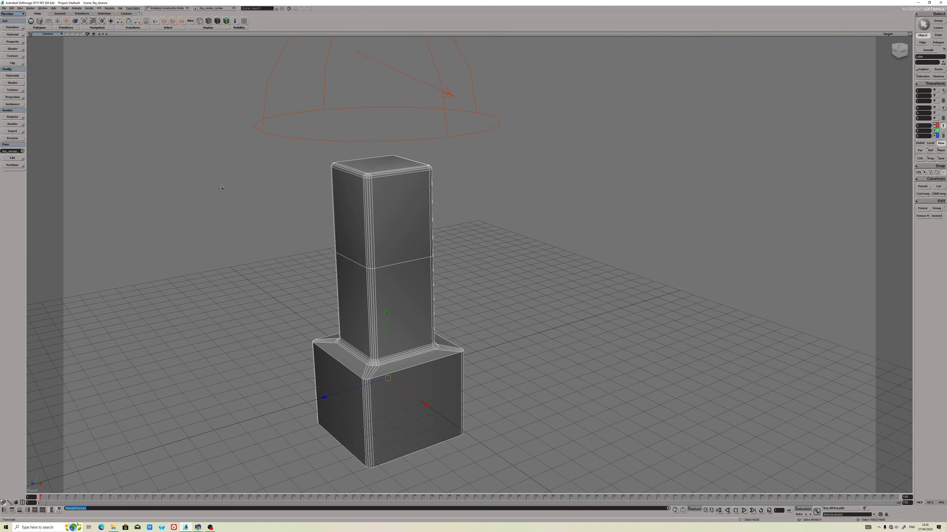
Orbit the camera down to a near-ground view of the tower and render the current pass again.
scroll(337, 237, down, 3)
right_drag(388, 269, 402, 224)
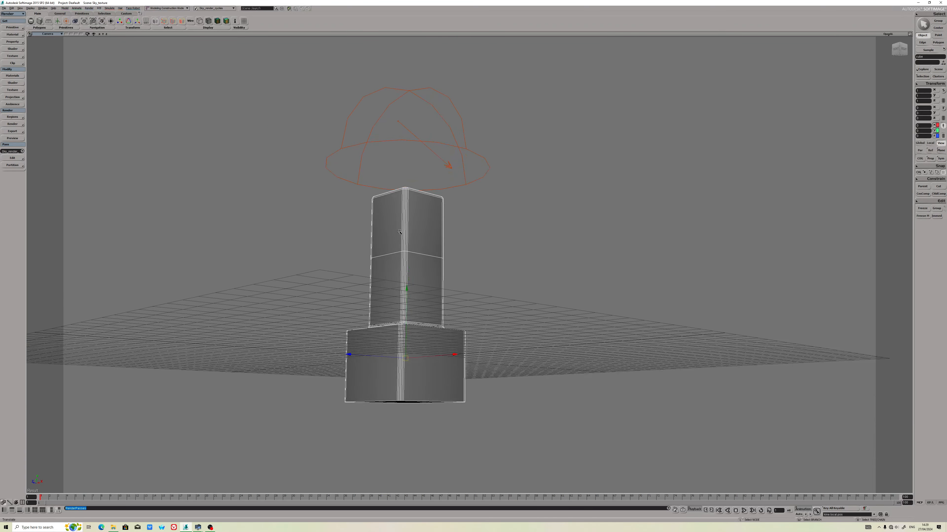
scroll(402, 234, up, 3)
click(89, 7)
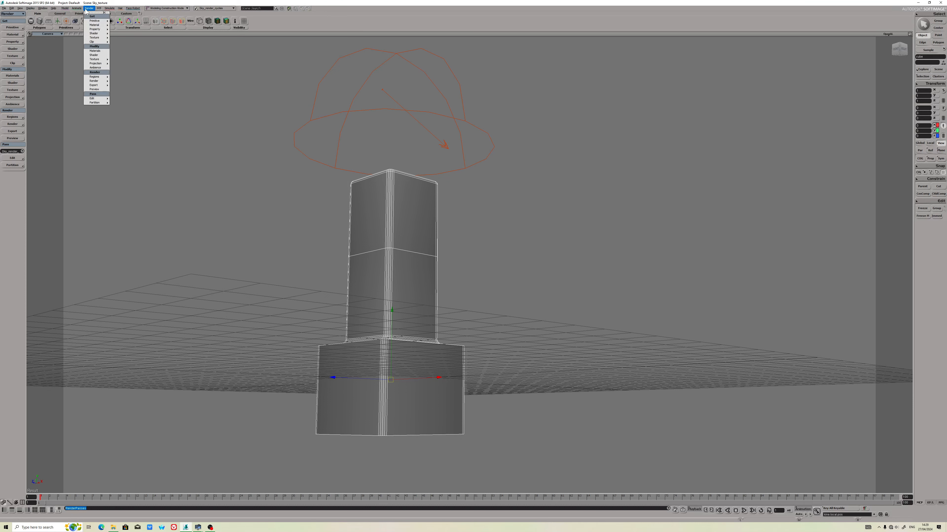
click(116, 81)
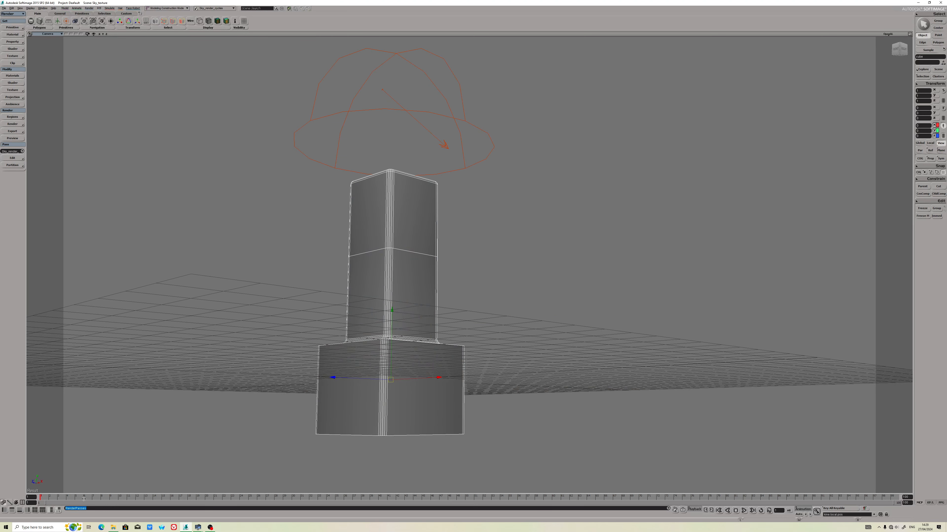
Switch to File Explorer, examine the cycles_03 render enlarged in the image viewer, and dismiss the folder window.
click(113, 527)
click(487, 319)
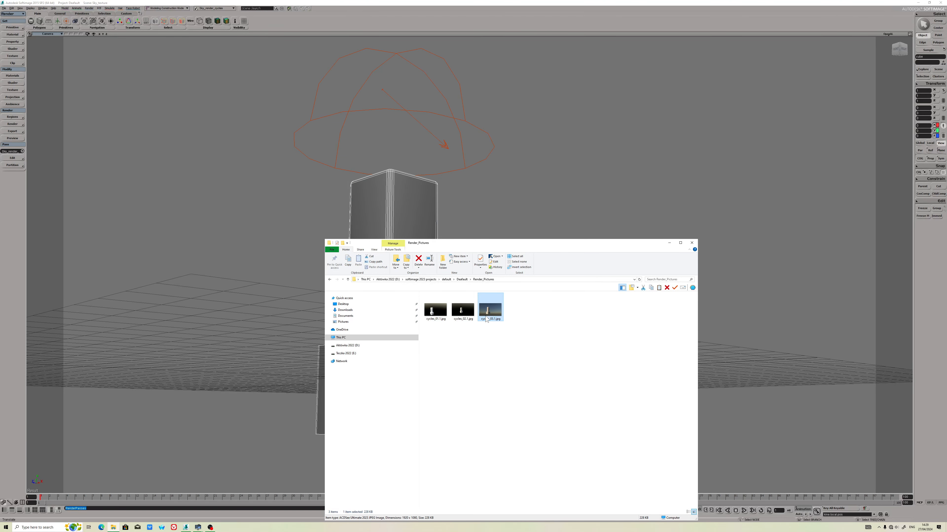
double_click(486, 319)
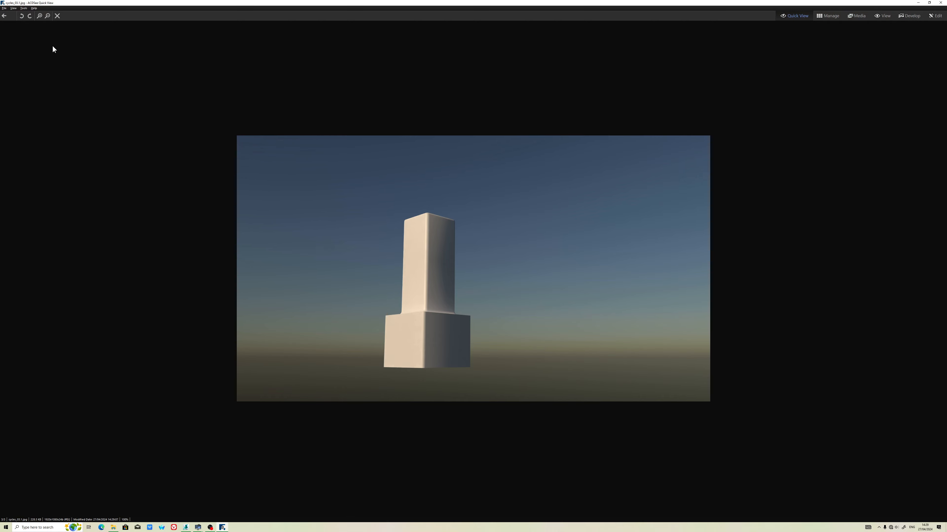
click(39, 16)
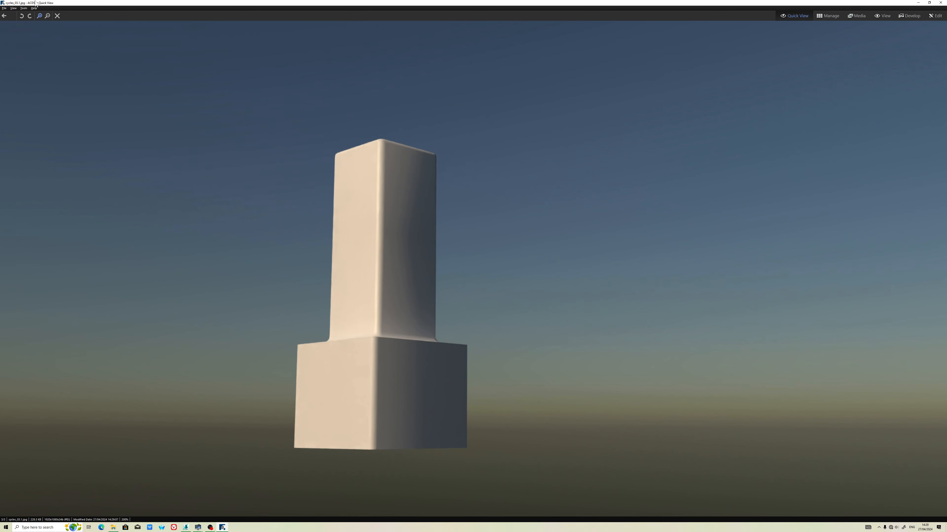
click(940, 2)
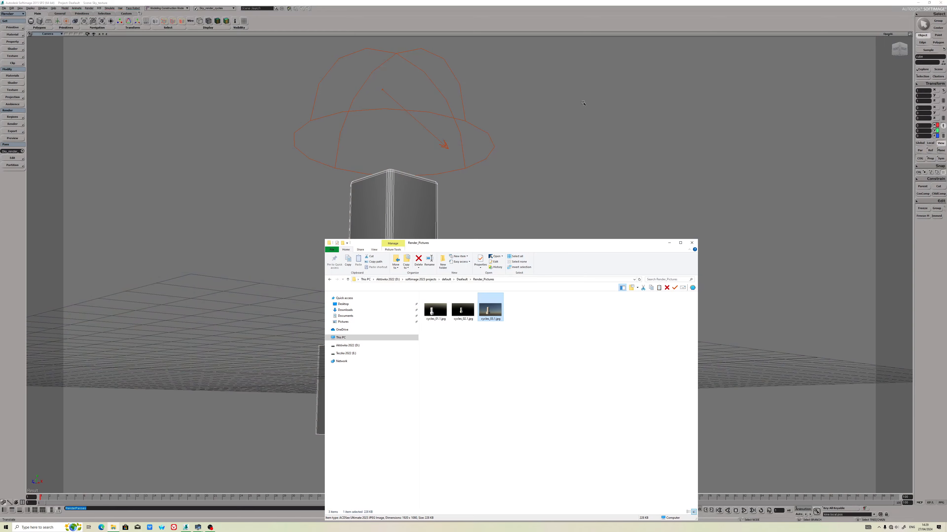
click(666, 243)
right_drag(397, 176, 400, 240)
click(399, 239)
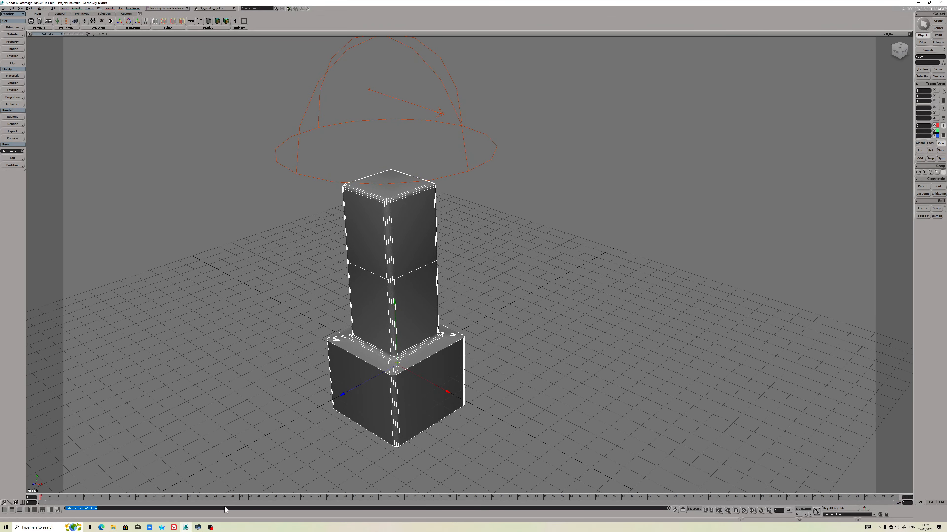
click(211, 527)
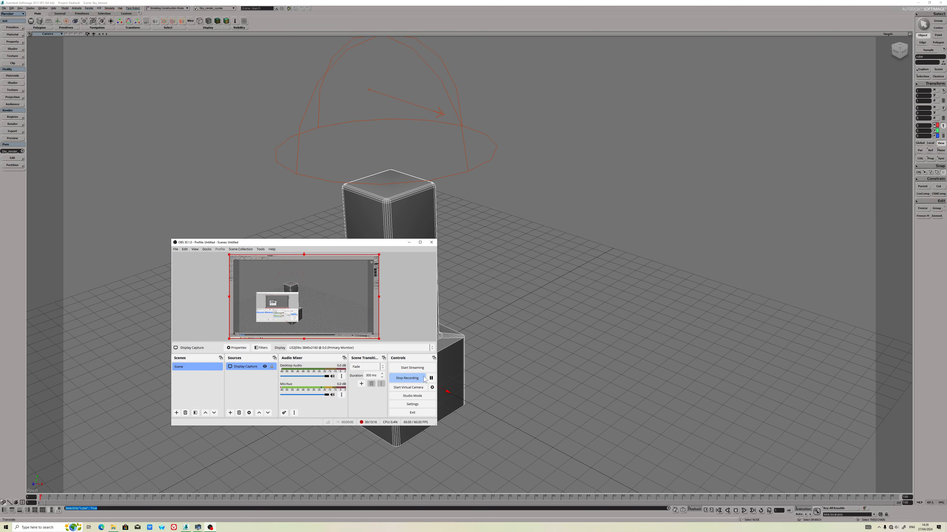
drag(269, 246, 566, 242)
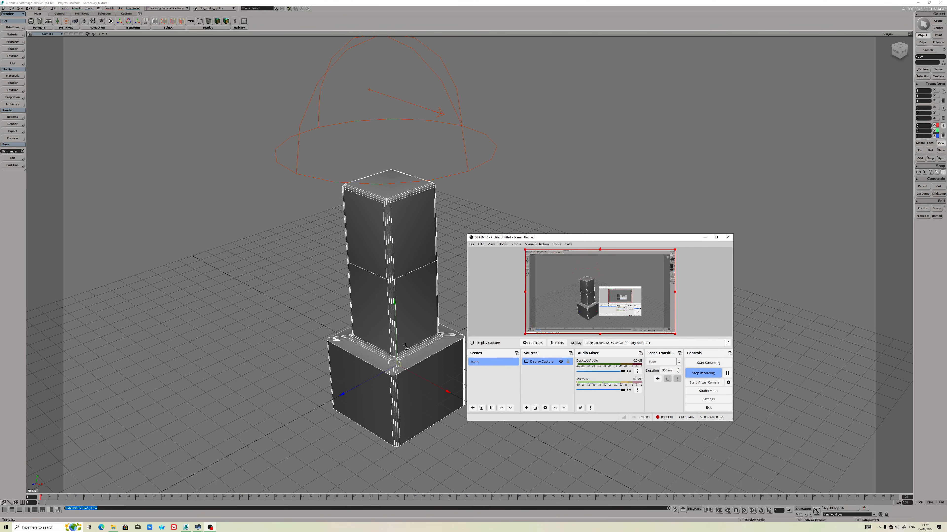
click(700, 374)
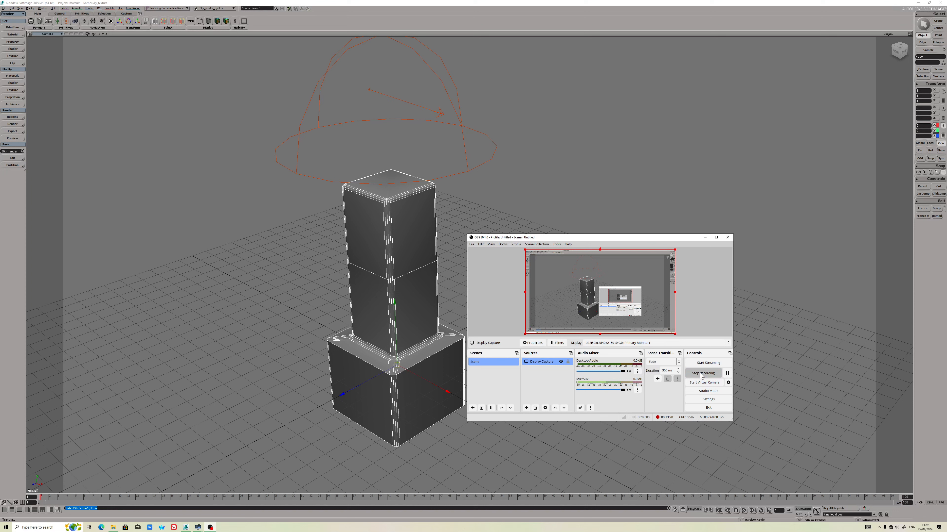